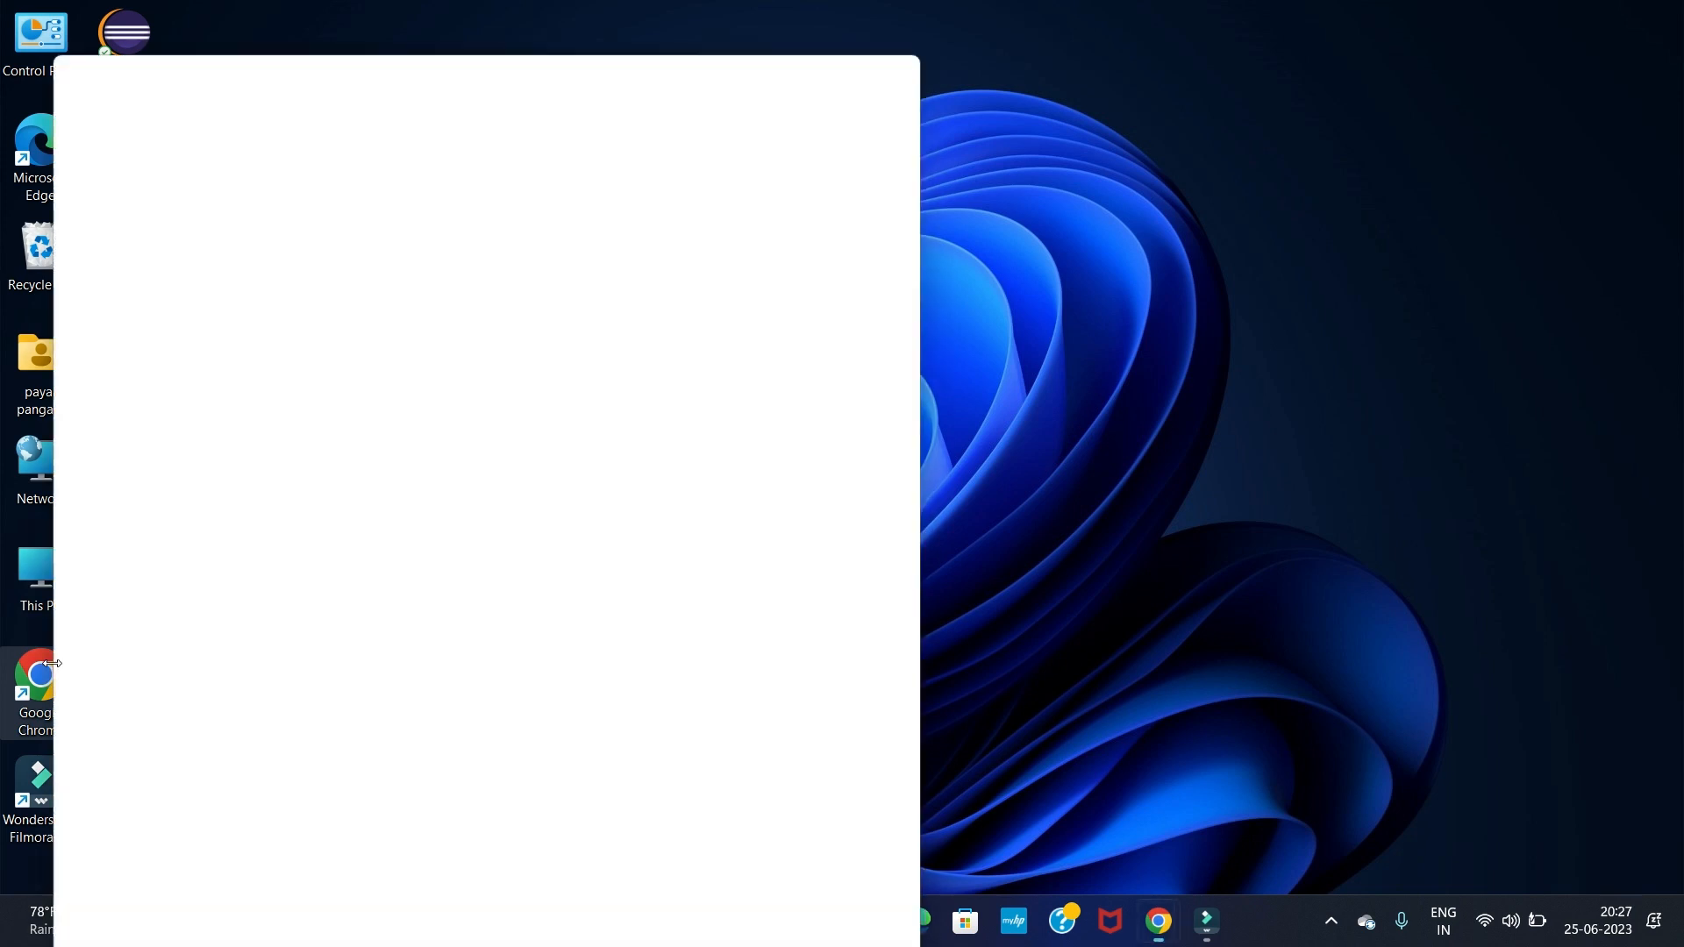
Step: Search Google for "mysql" and open the official MySQL website from the results
{"action": "left_click", "coordinate": [844, 74]}
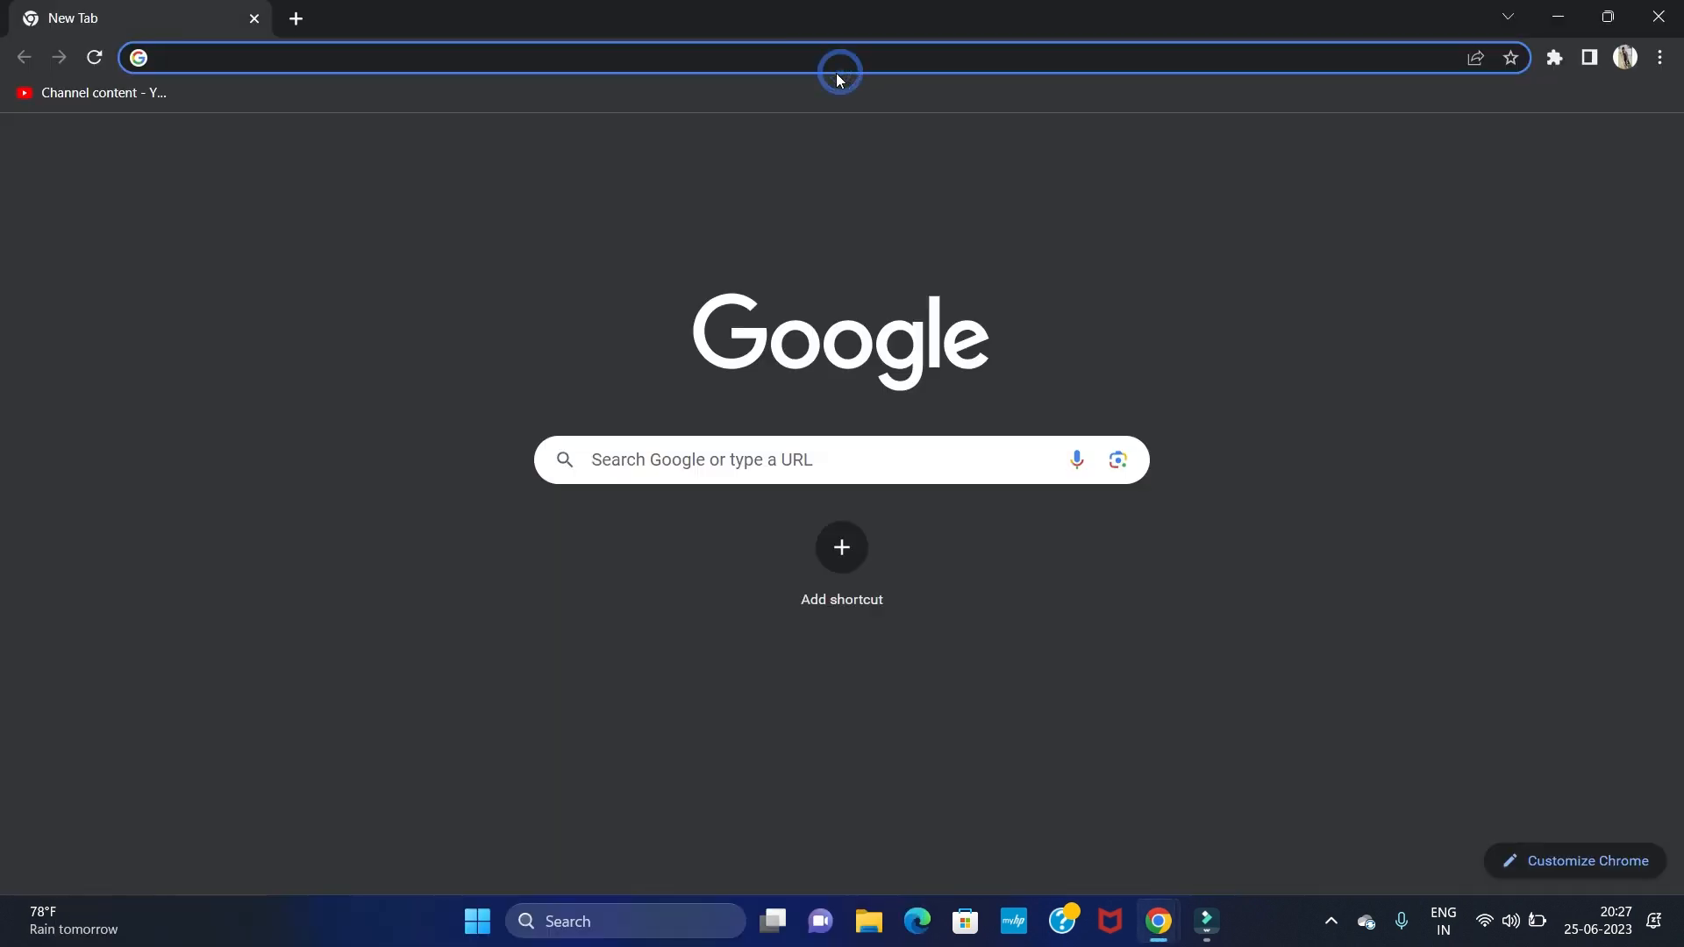
{"action": "type", "text": "mysql"}
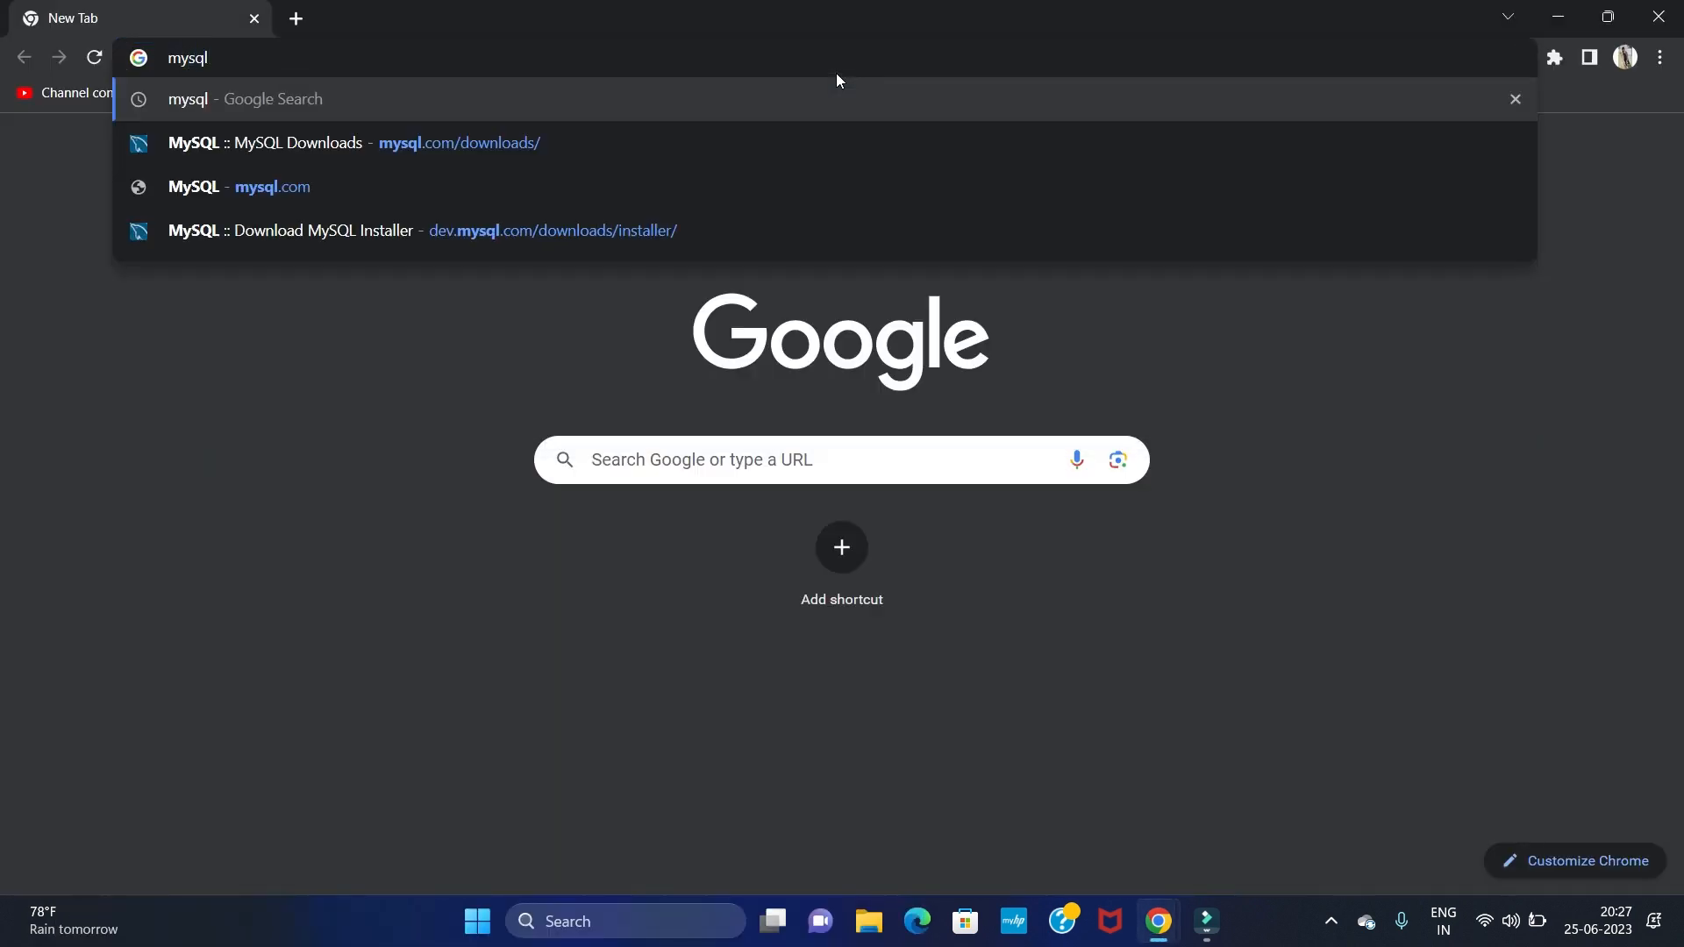
{"action": "key", "text": "Return"}
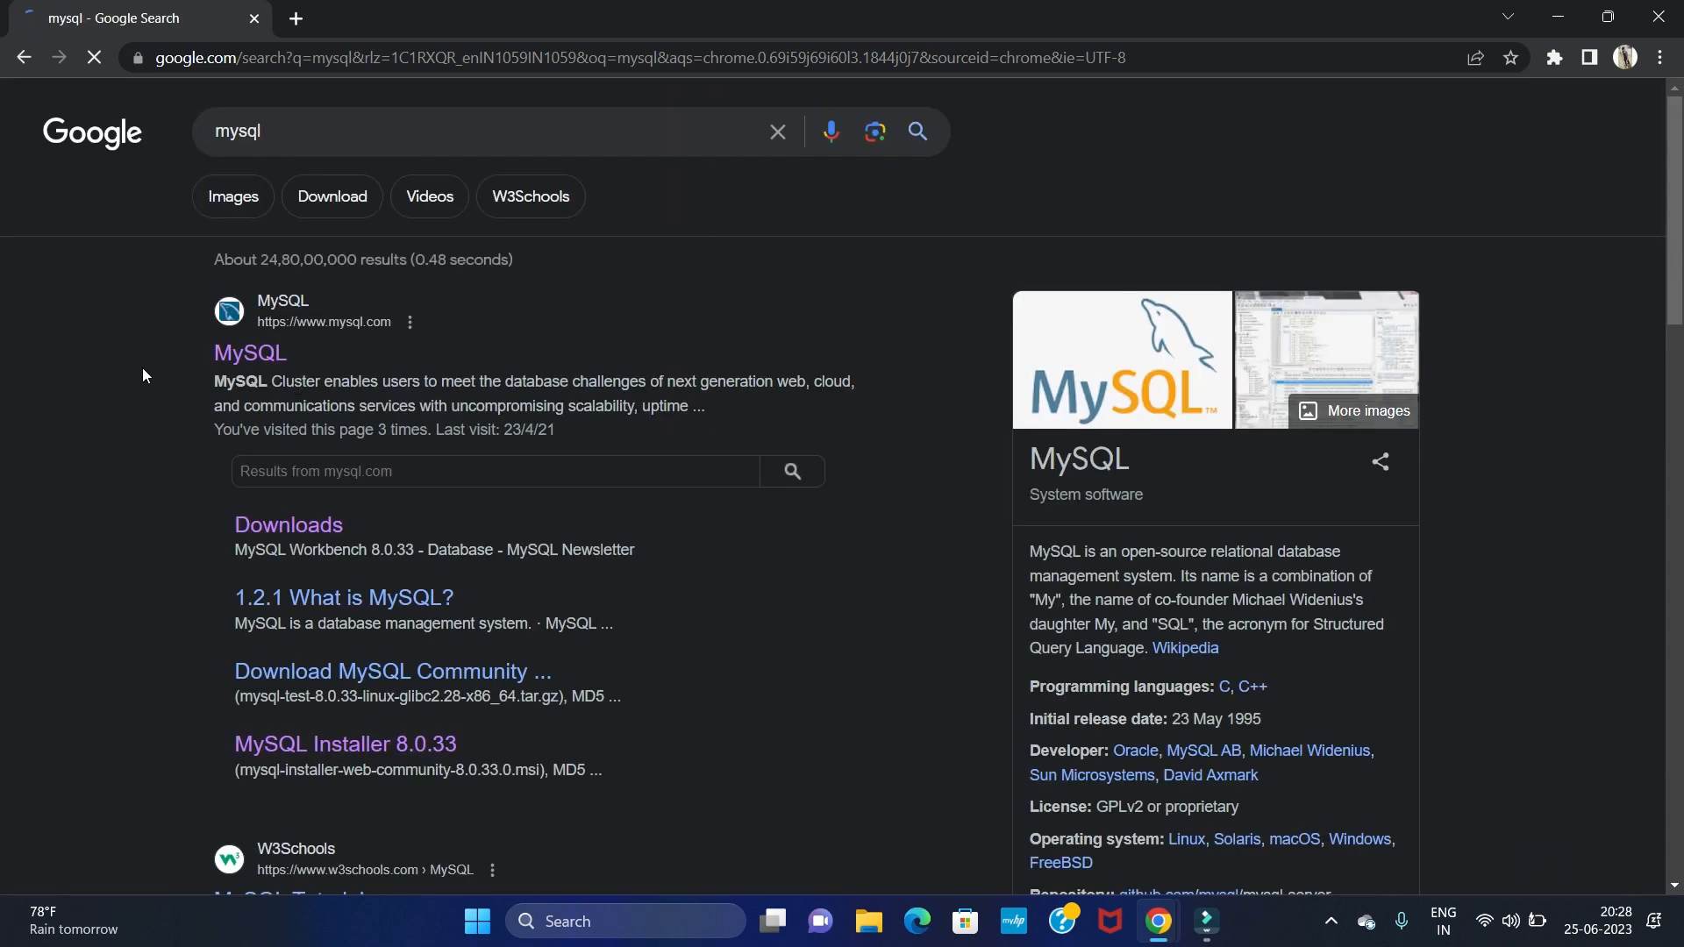
{"action": "left_click_drag", "start_coordinate": [144, 375], "coordinate": [291, 346]}
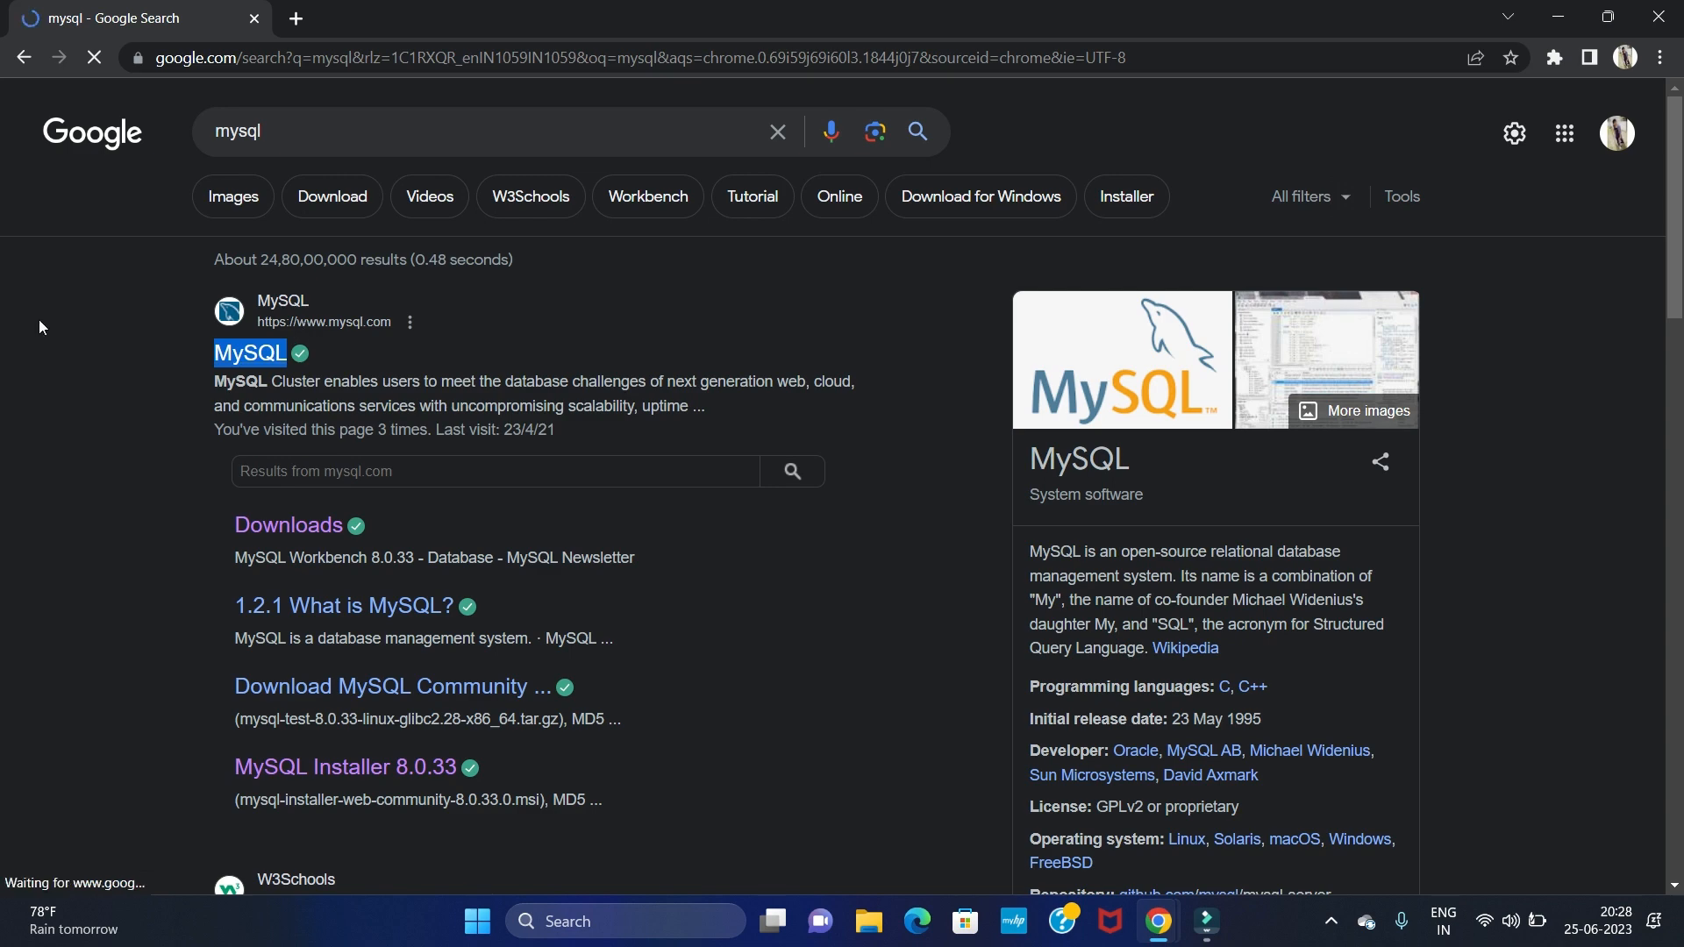
{"action": "left_click_drag", "start_coordinate": [39, 320], "coordinate": [393, 344]}
{"action": "left_click", "coordinate": [470, 312]}
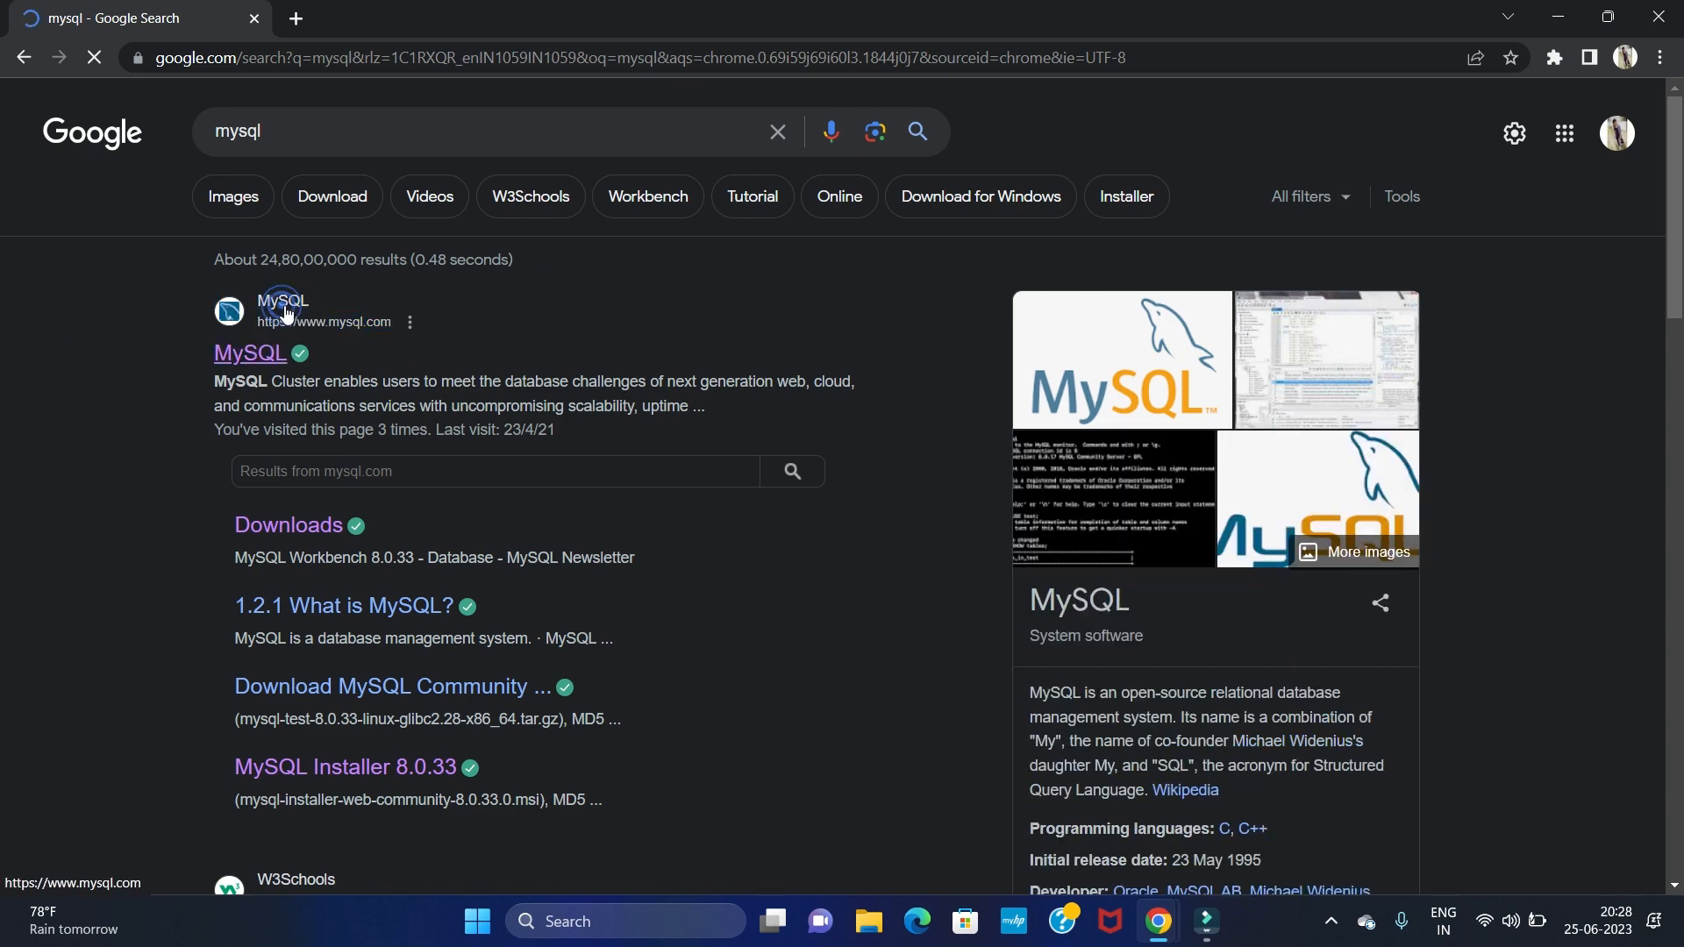
Step: Go to the MySQL site's downloads section and open the MySQL Community (GPL) Downloads page
{"action": "scroll", "coordinate": [531, 398], "scroll_direction": "down", "scroll_amount": 3}
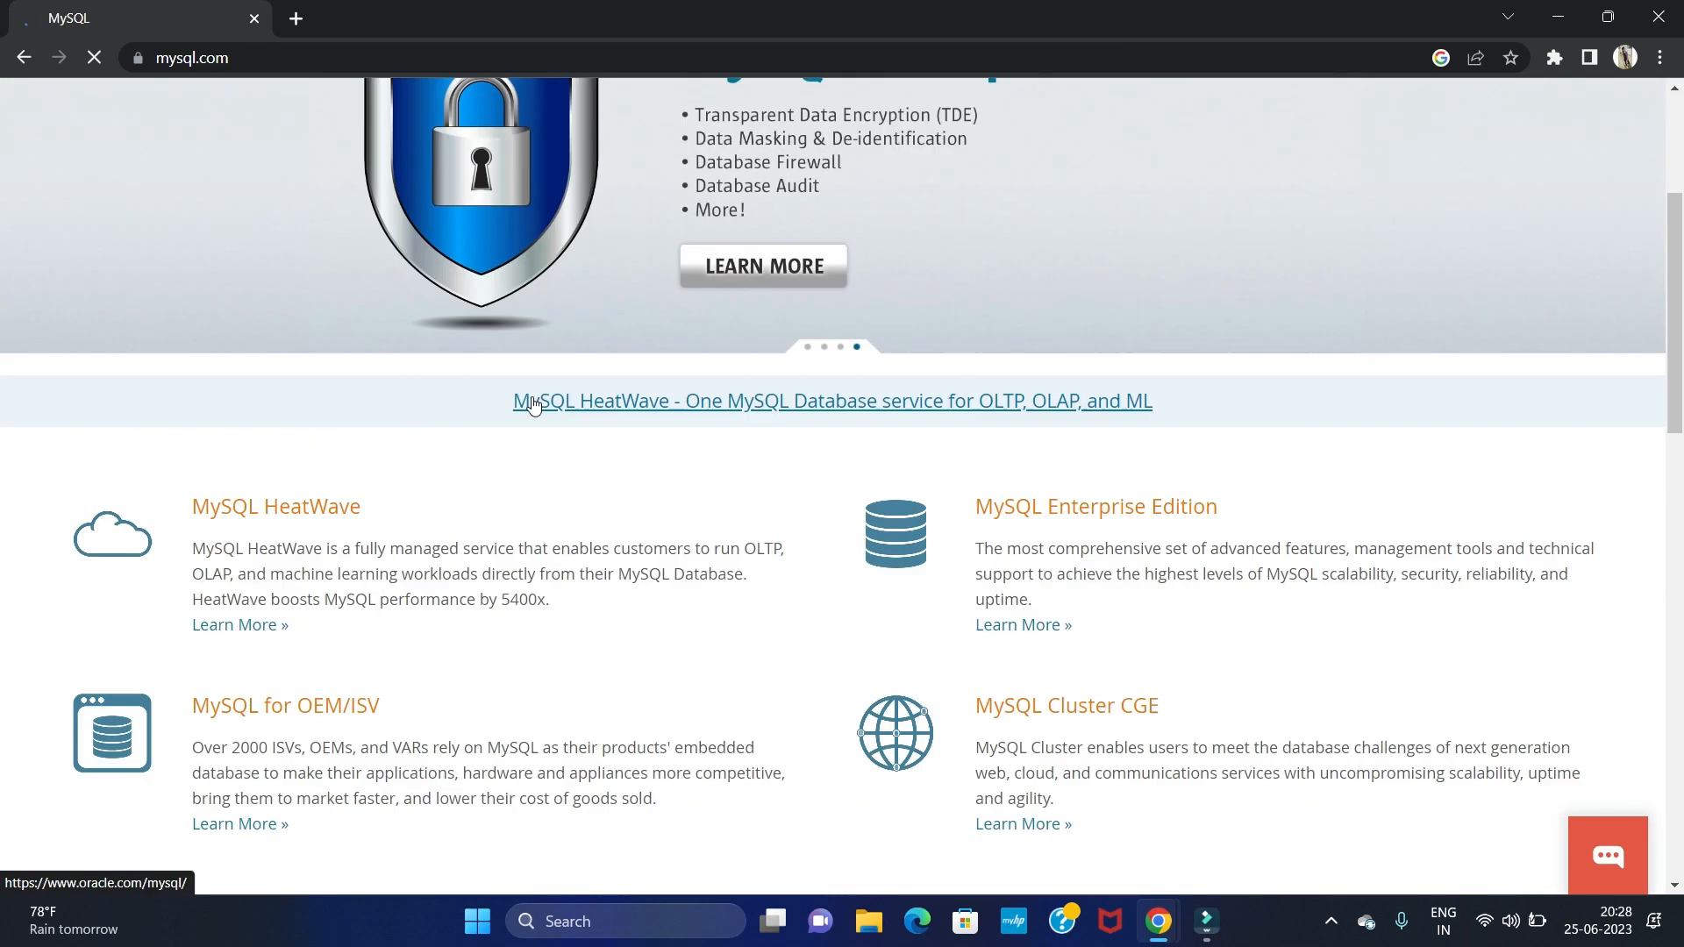
{"action": "scroll", "coordinate": [532, 397], "scroll_direction": "up", "scroll_amount": 3}
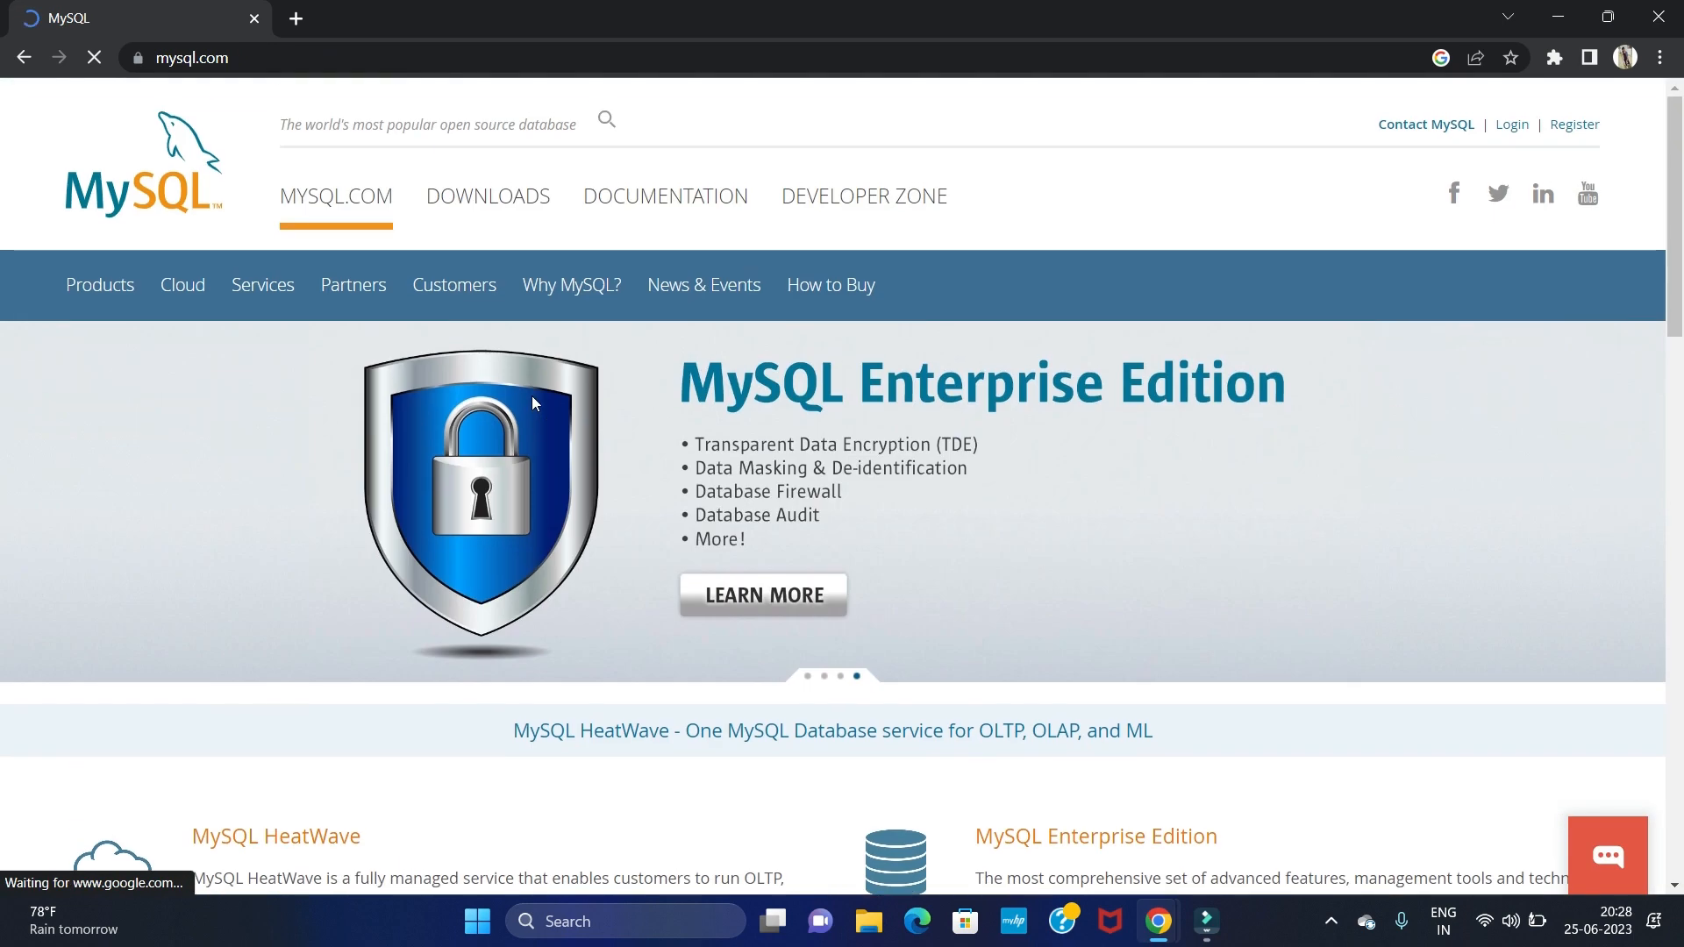
{"action": "left_click", "coordinate": [494, 198]}
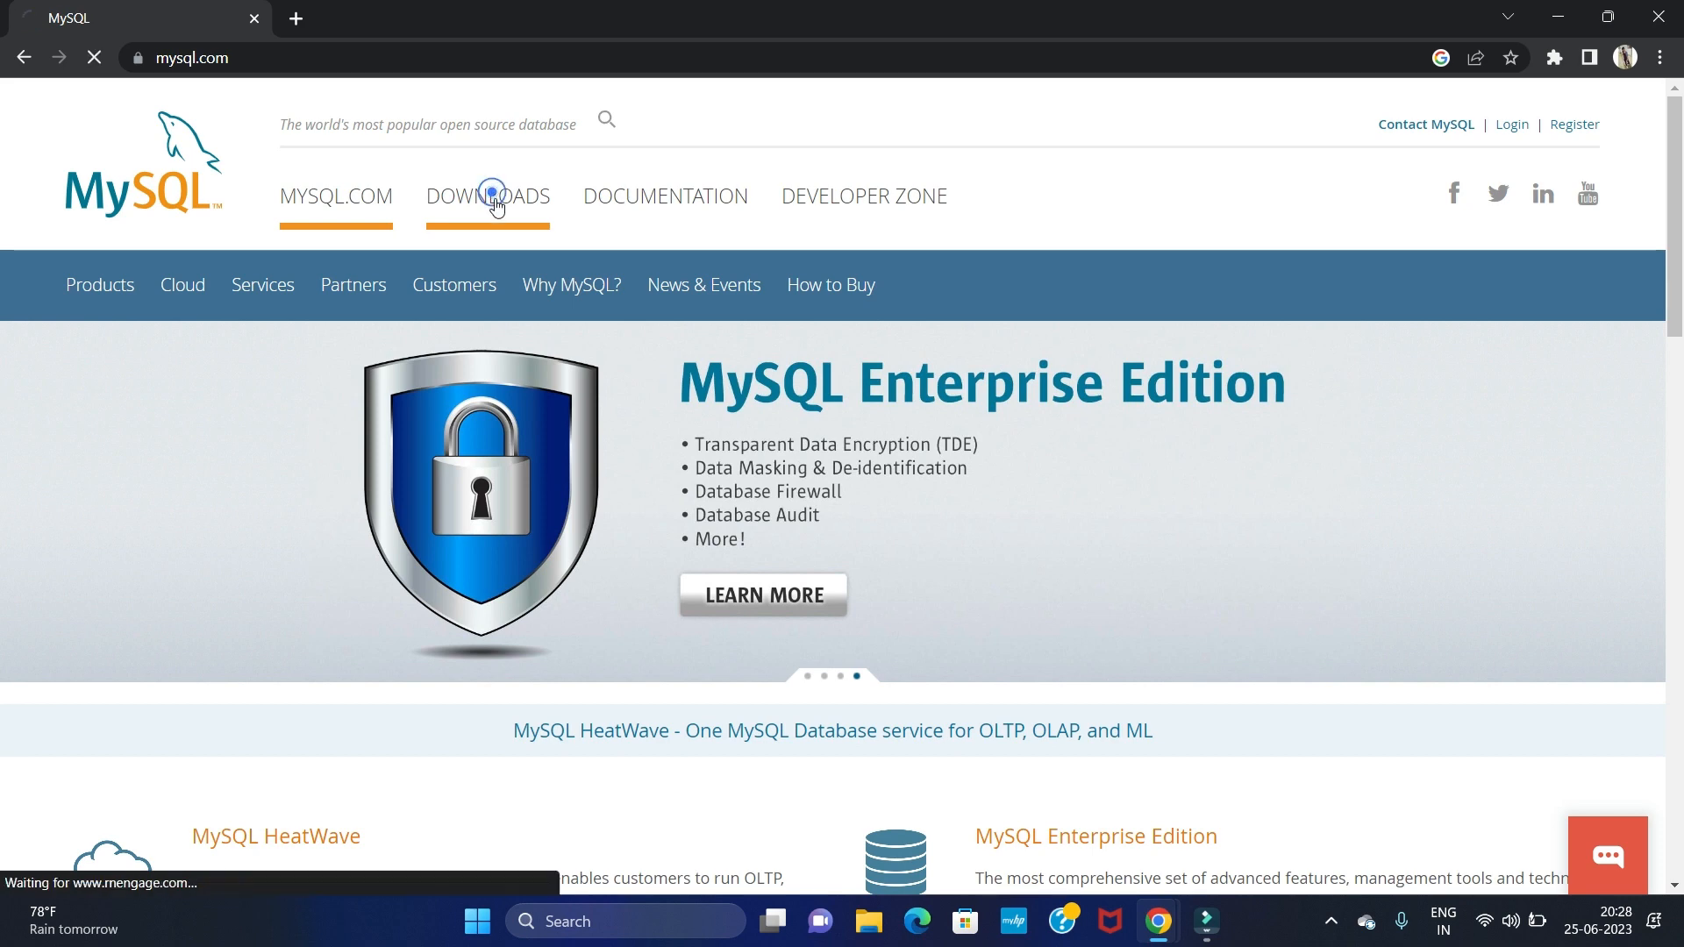
{"action": "scroll", "coordinate": [503, 412], "scroll_direction": "down", "scroll_amount": 9}
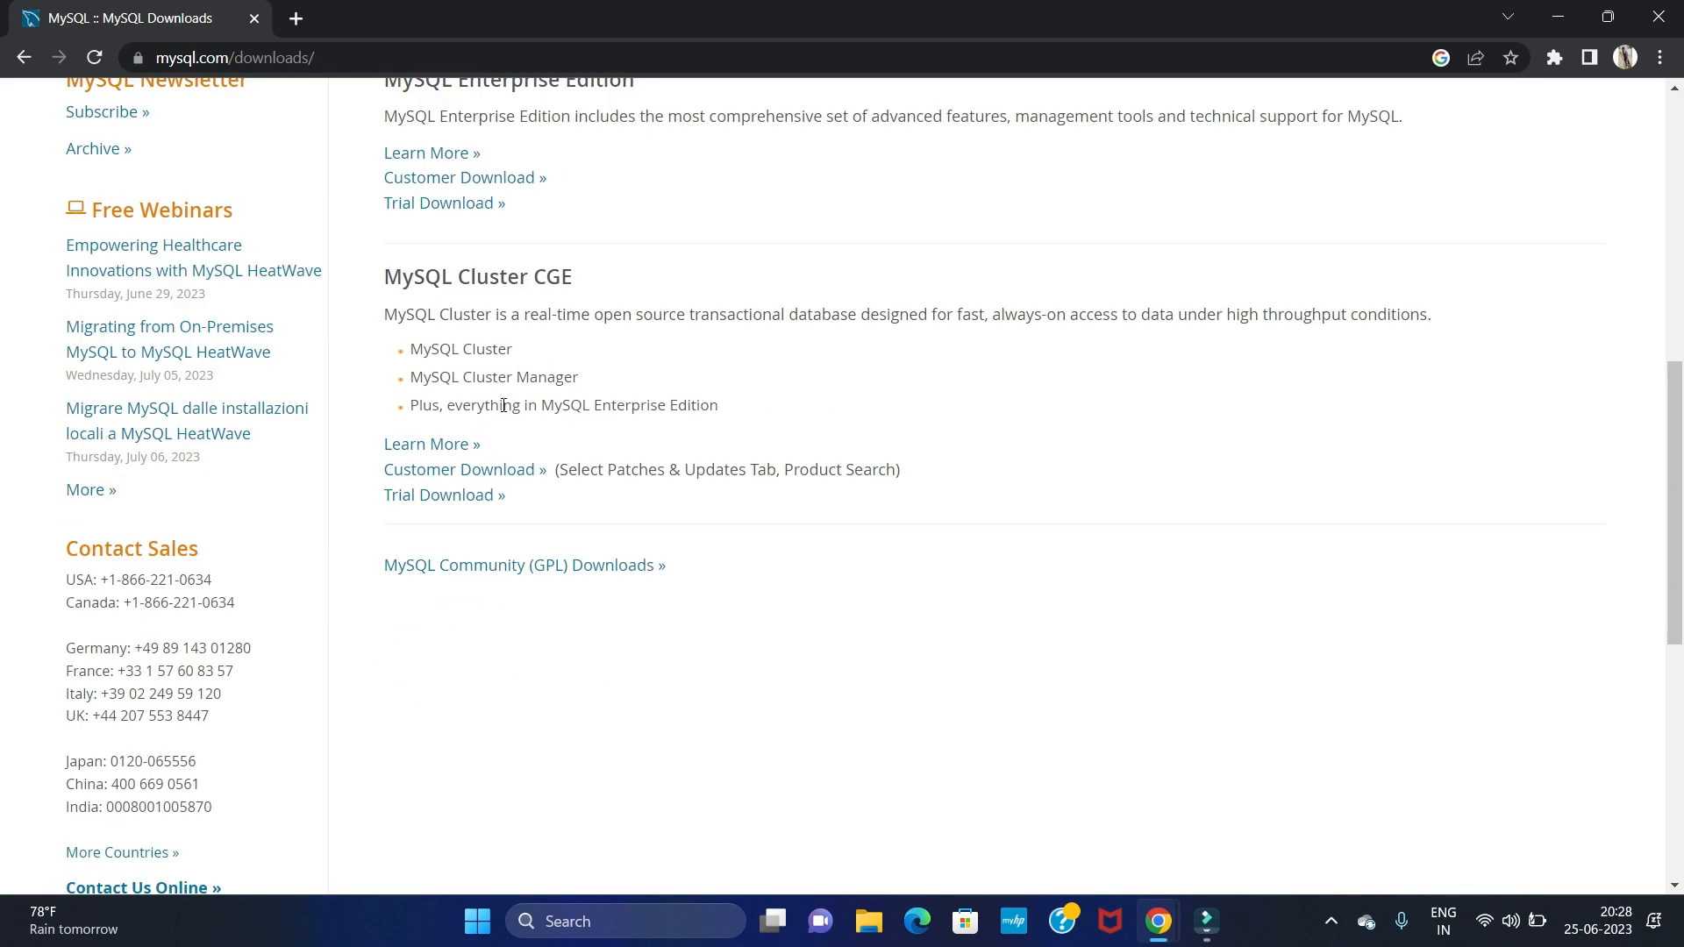
{"action": "scroll", "coordinate": [504, 405], "scroll_direction": "down", "scroll_amount": 1}
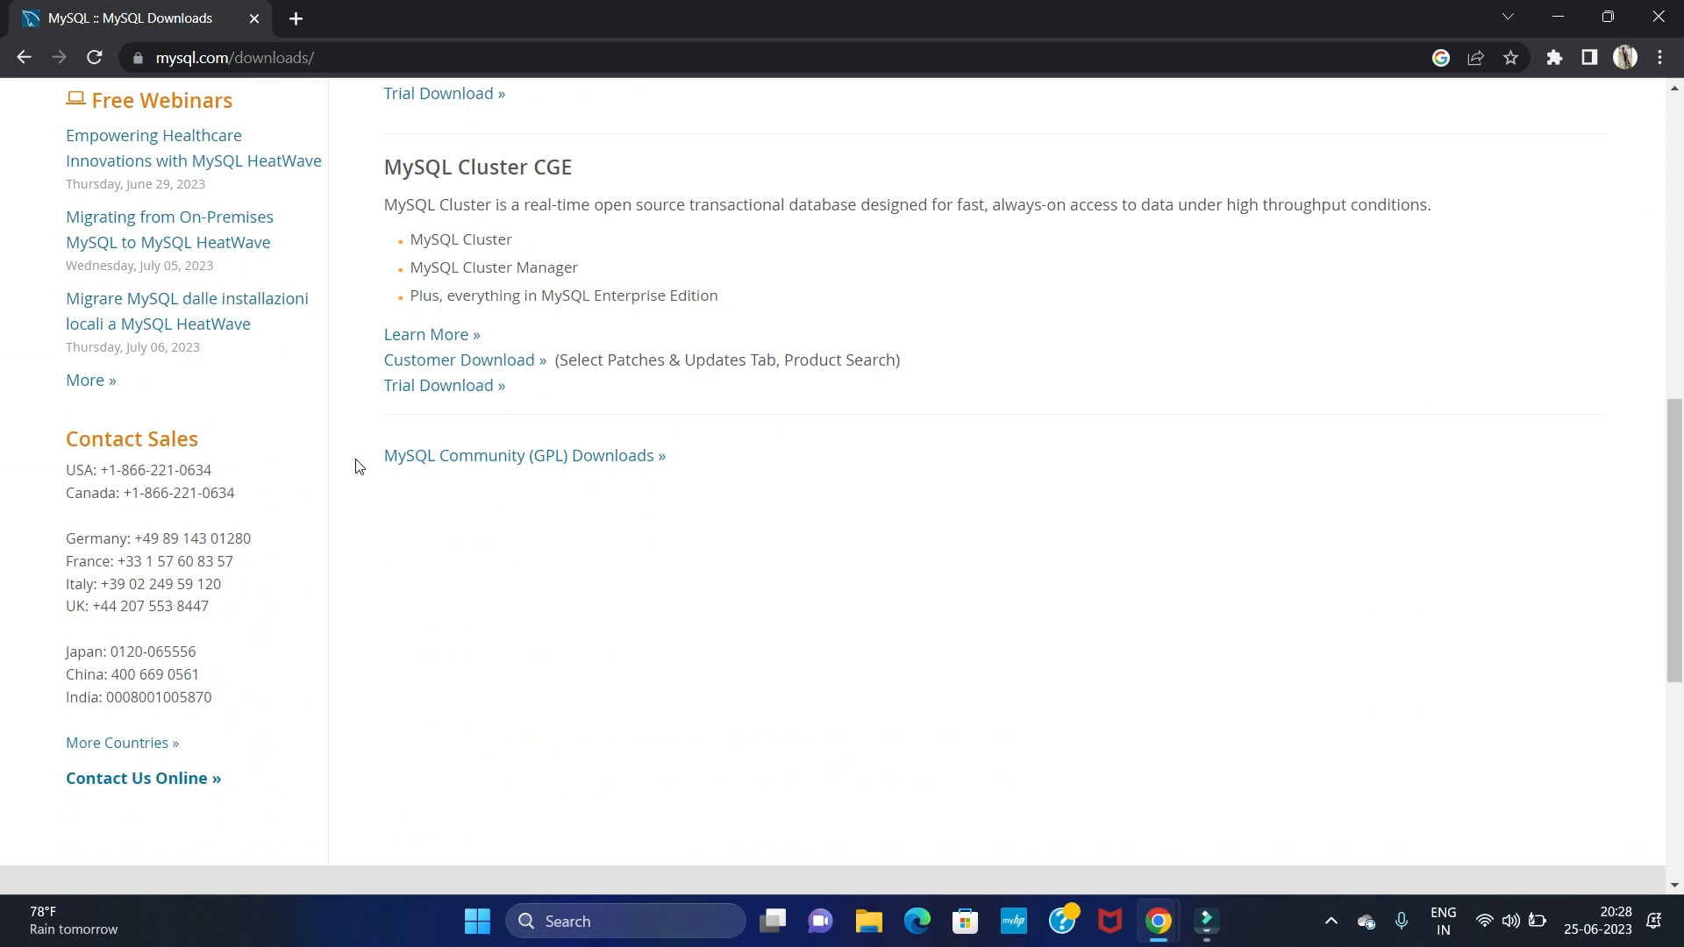
{"action": "left_click_drag", "start_coordinate": [354, 458], "coordinate": [695, 473]}
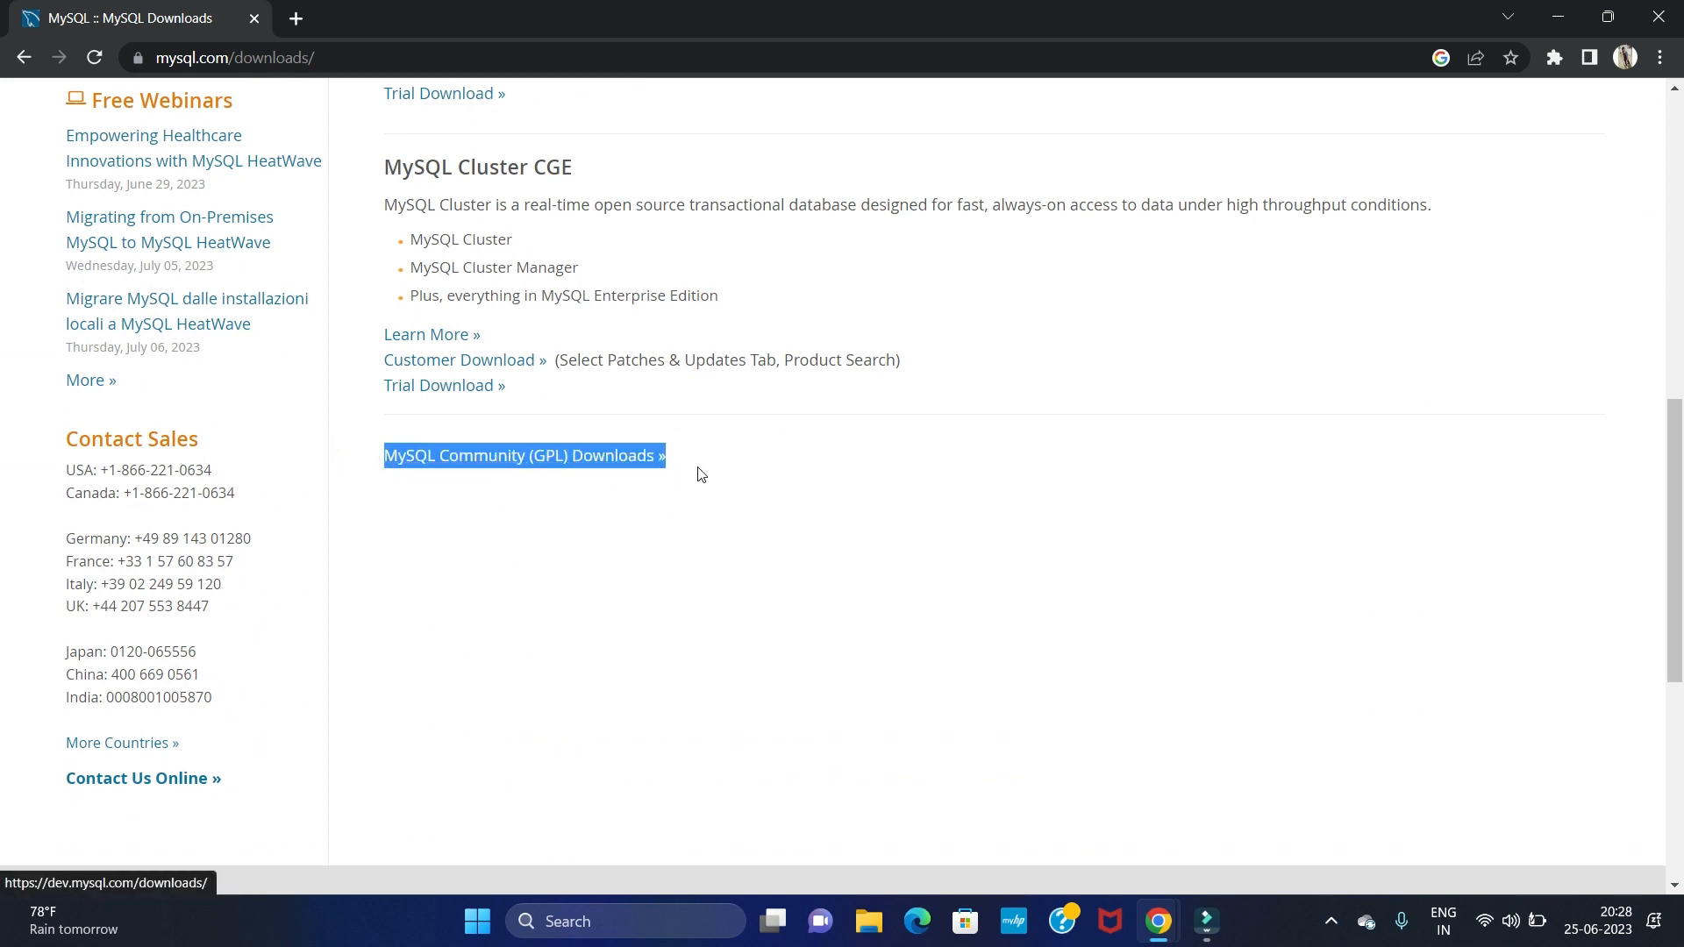
{"action": "left_click", "coordinate": [619, 467]}
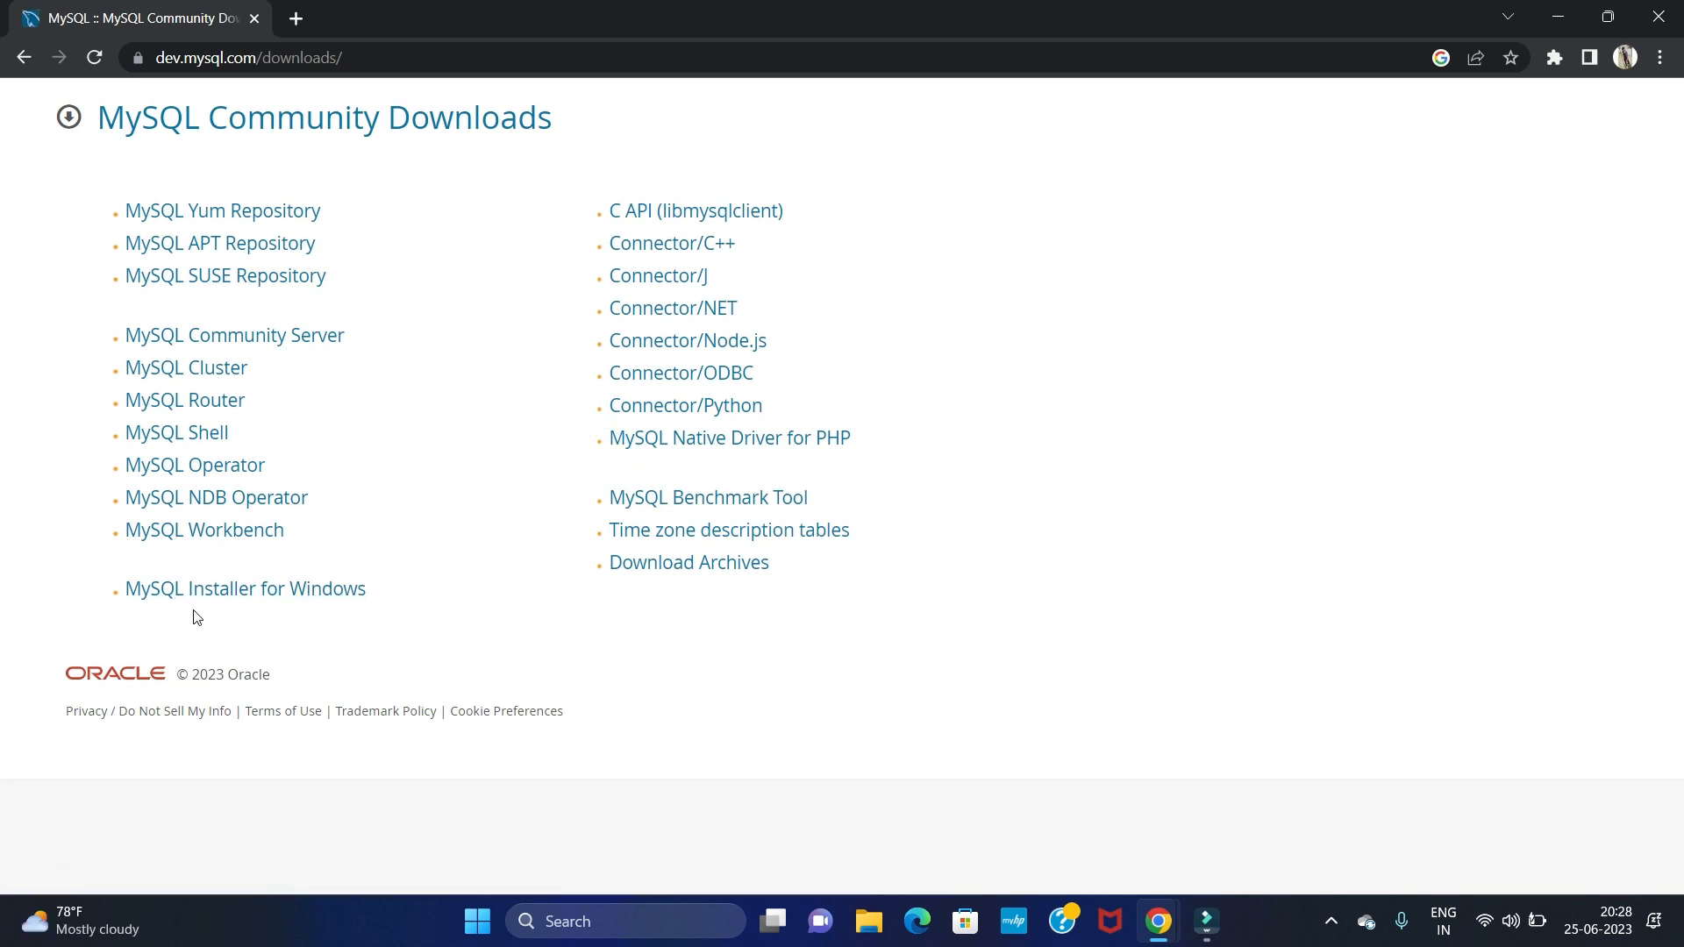
Step: Open MySQL Installer for Windows and choose the 428.3M MSI installer of version 8.0.33 for download
{"action": "left_click", "coordinate": [278, 596]}
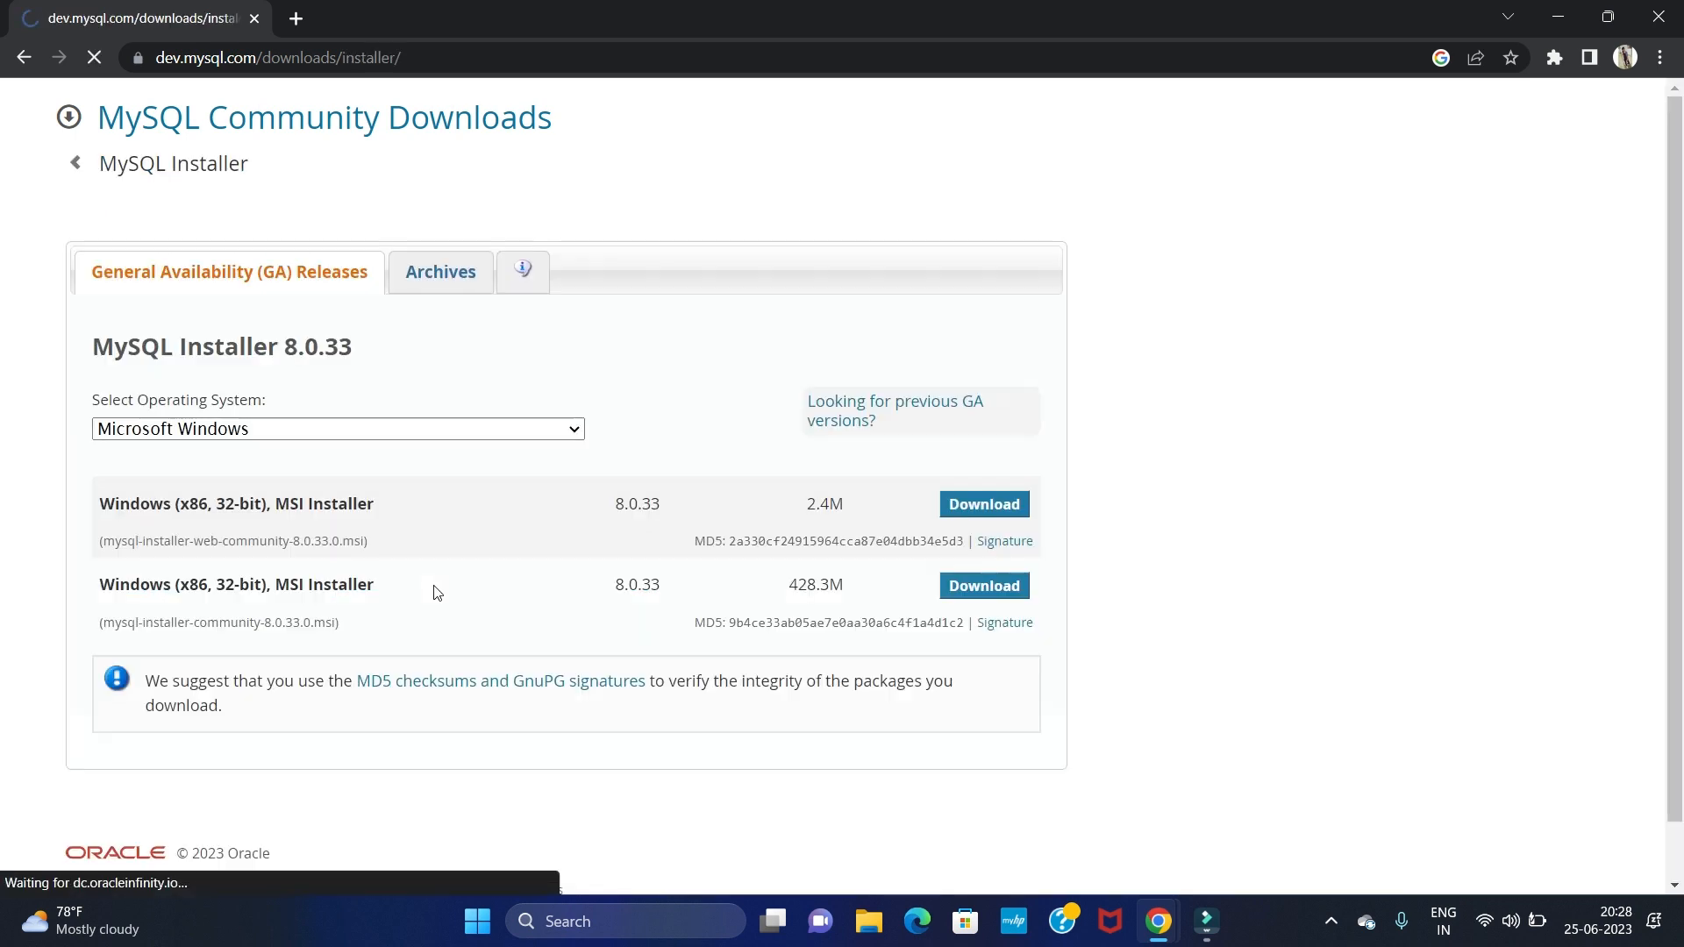
{"action": "scroll", "coordinate": [436, 593], "scroll_direction": "down", "scroll_amount": 1}
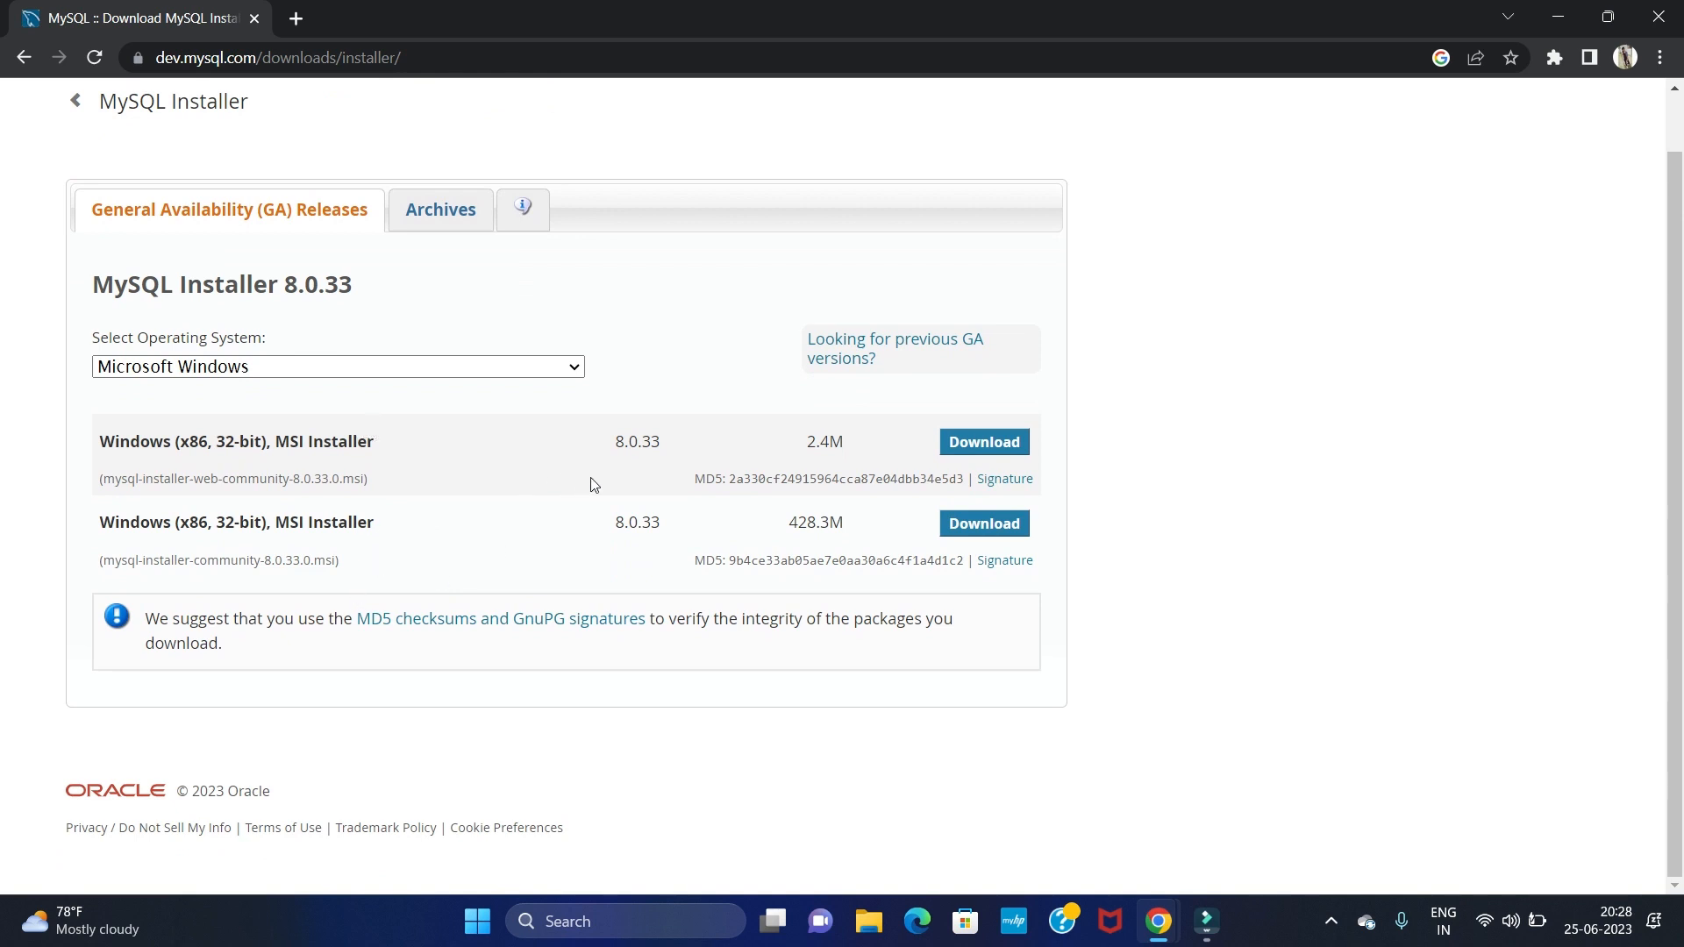
{"action": "left_click_drag", "start_coordinate": [602, 447], "coordinate": [675, 448]}
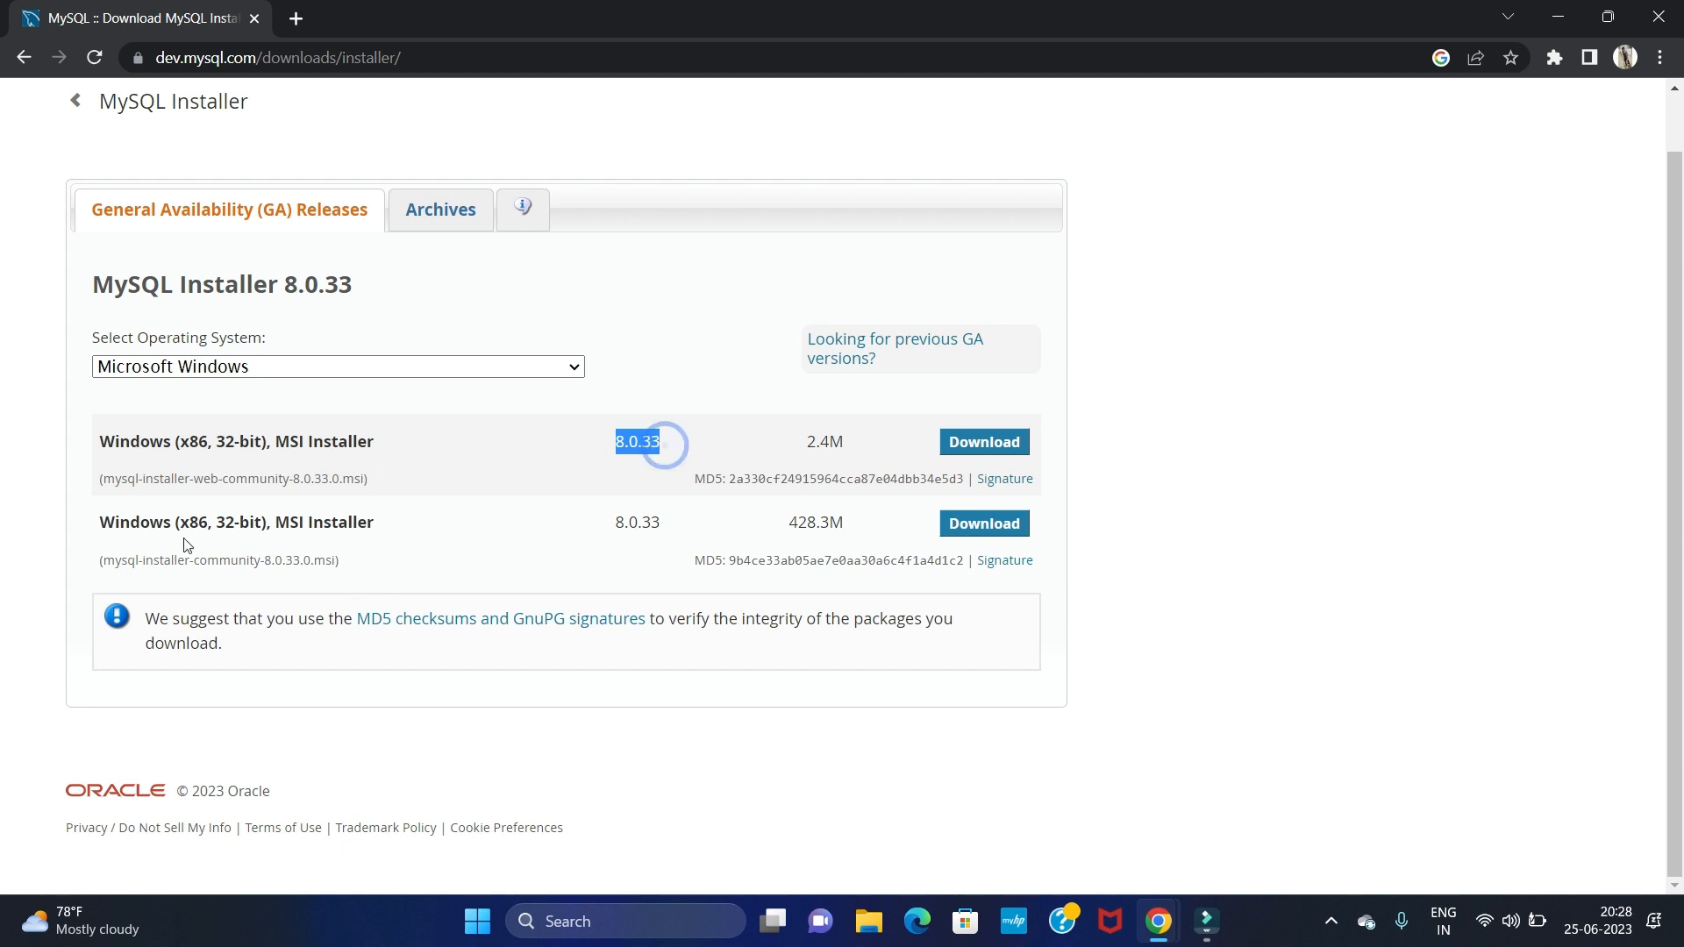
{"action": "left_click_drag", "start_coordinate": [104, 525], "coordinate": [393, 525]}
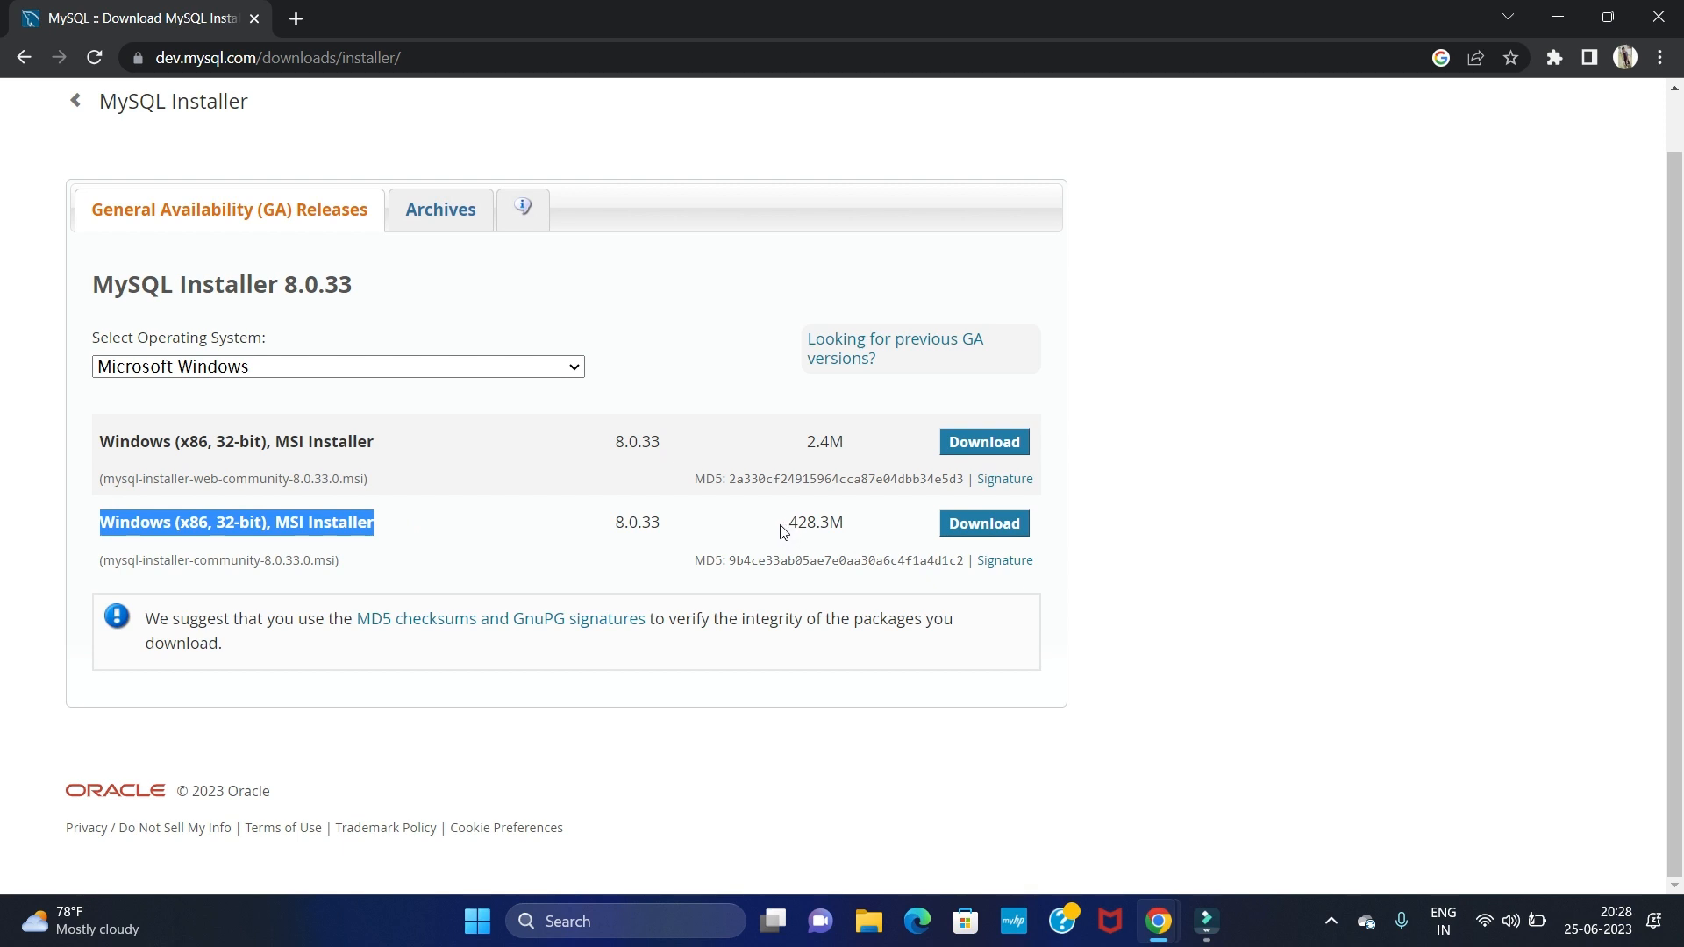
{"action": "left_click_drag", "start_coordinate": [787, 525], "coordinate": [842, 527]}
{"action": "left_click", "coordinate": [867, 524]}
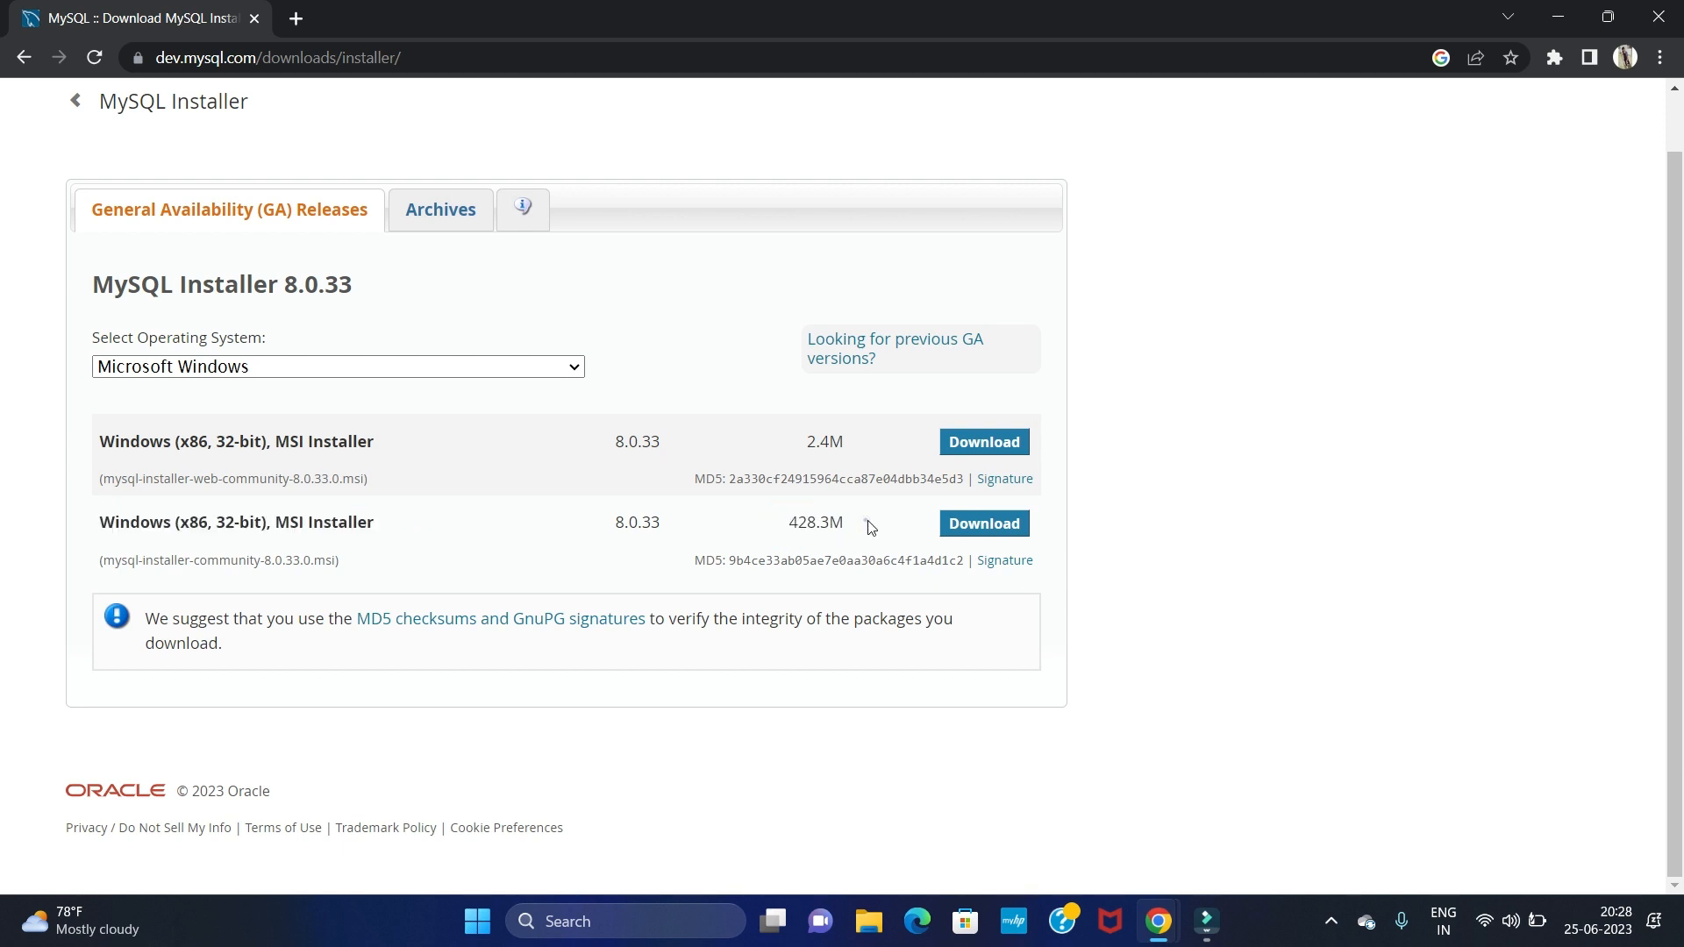
{"action": "left_click", "coordinate": [987, 531]}
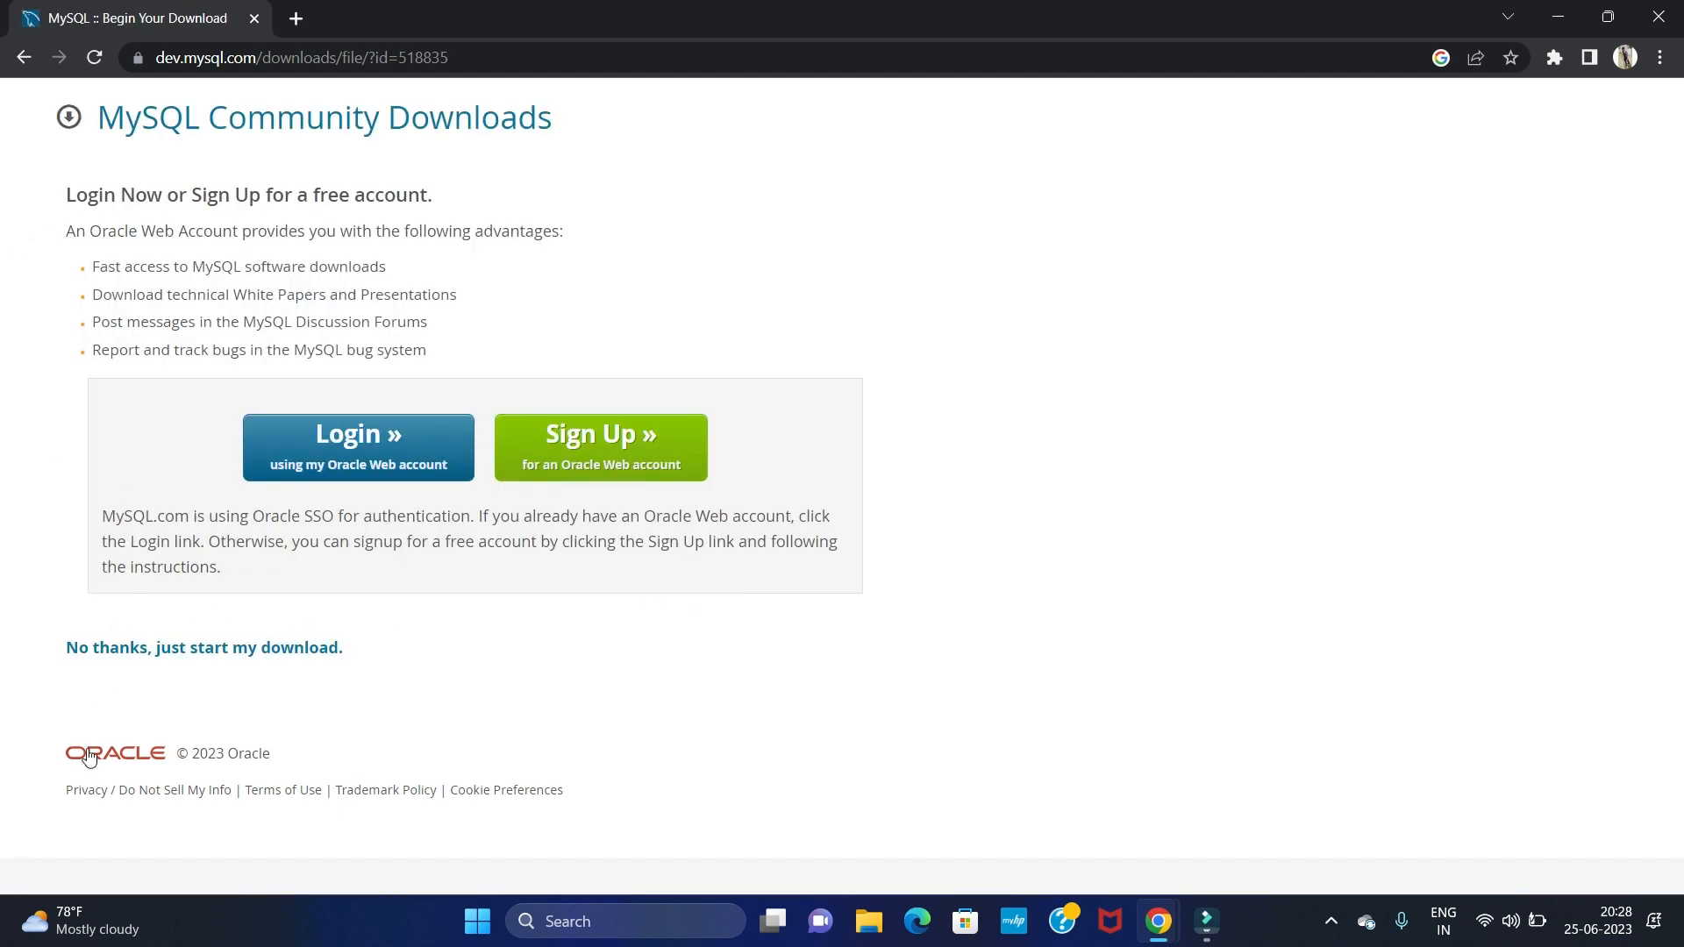
Step: Start the installer download without logging in or signing up for an Oracle account
{"action": "left_click_drag", "start_coordinate": [50, 647], "coordinate": [486, 674]}
{"action": "left_click", "coordinate": [503, 674]}
{"action": "left_click", "coordinate": [245, 653]}
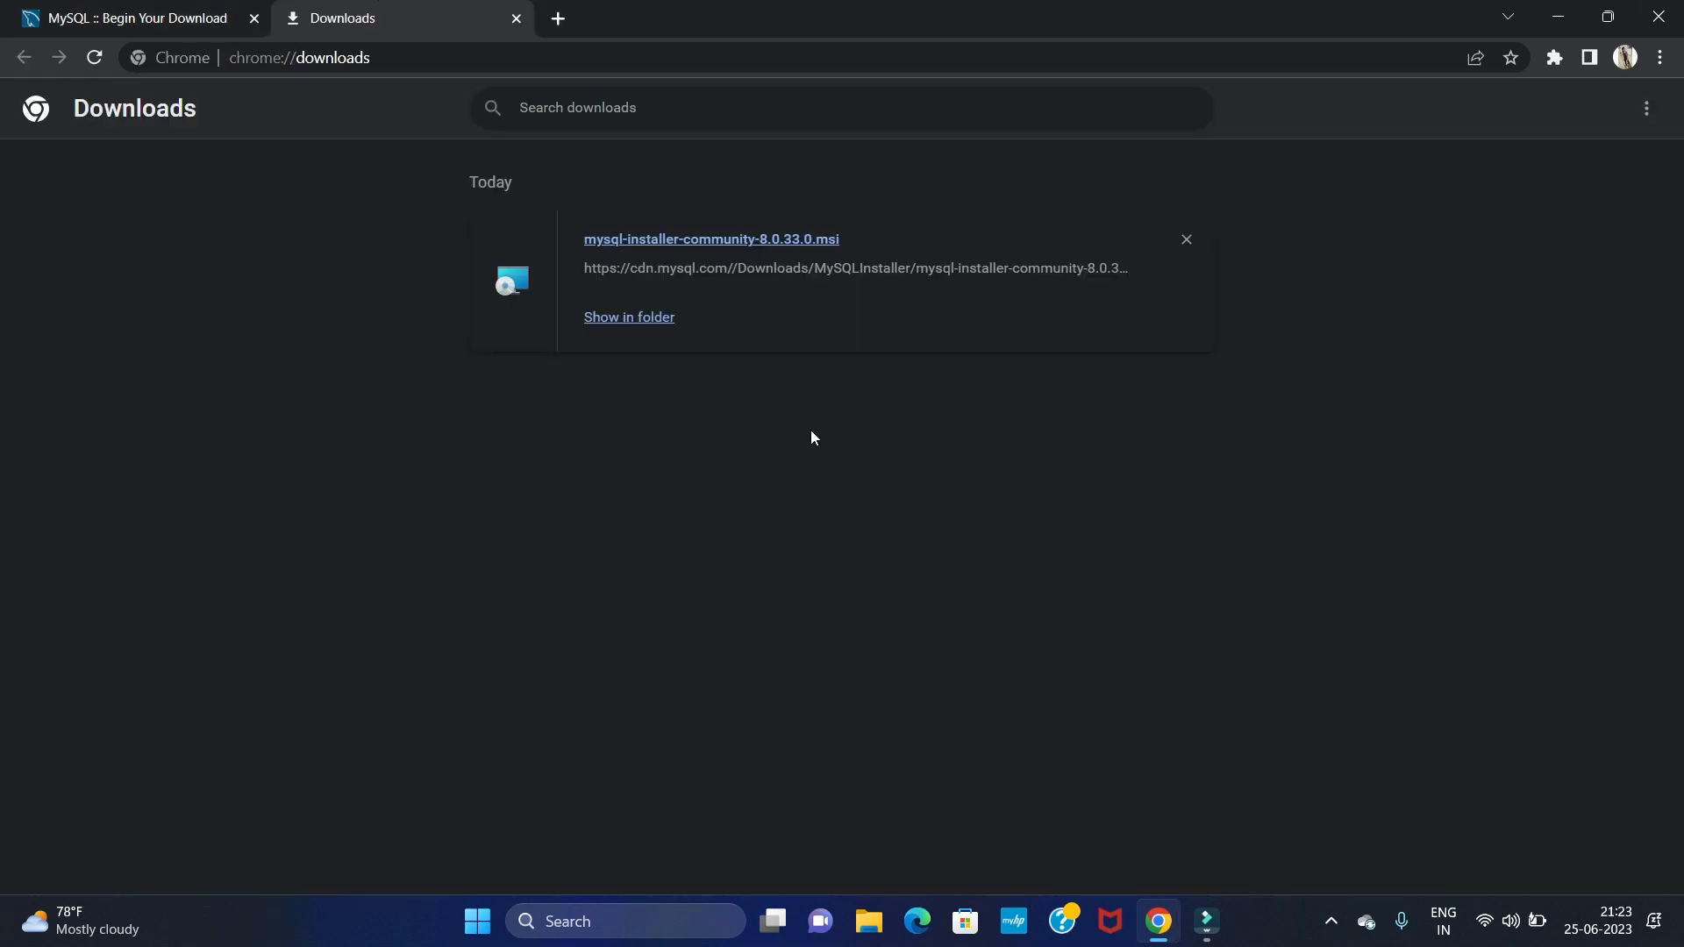
Step: Locate the downloaded mysql-installer-community-8.0.33.0 file in its folder, run it, and minimize the windows covering the desktop
{"action": "left_click", "coordinate": [651, 318]}
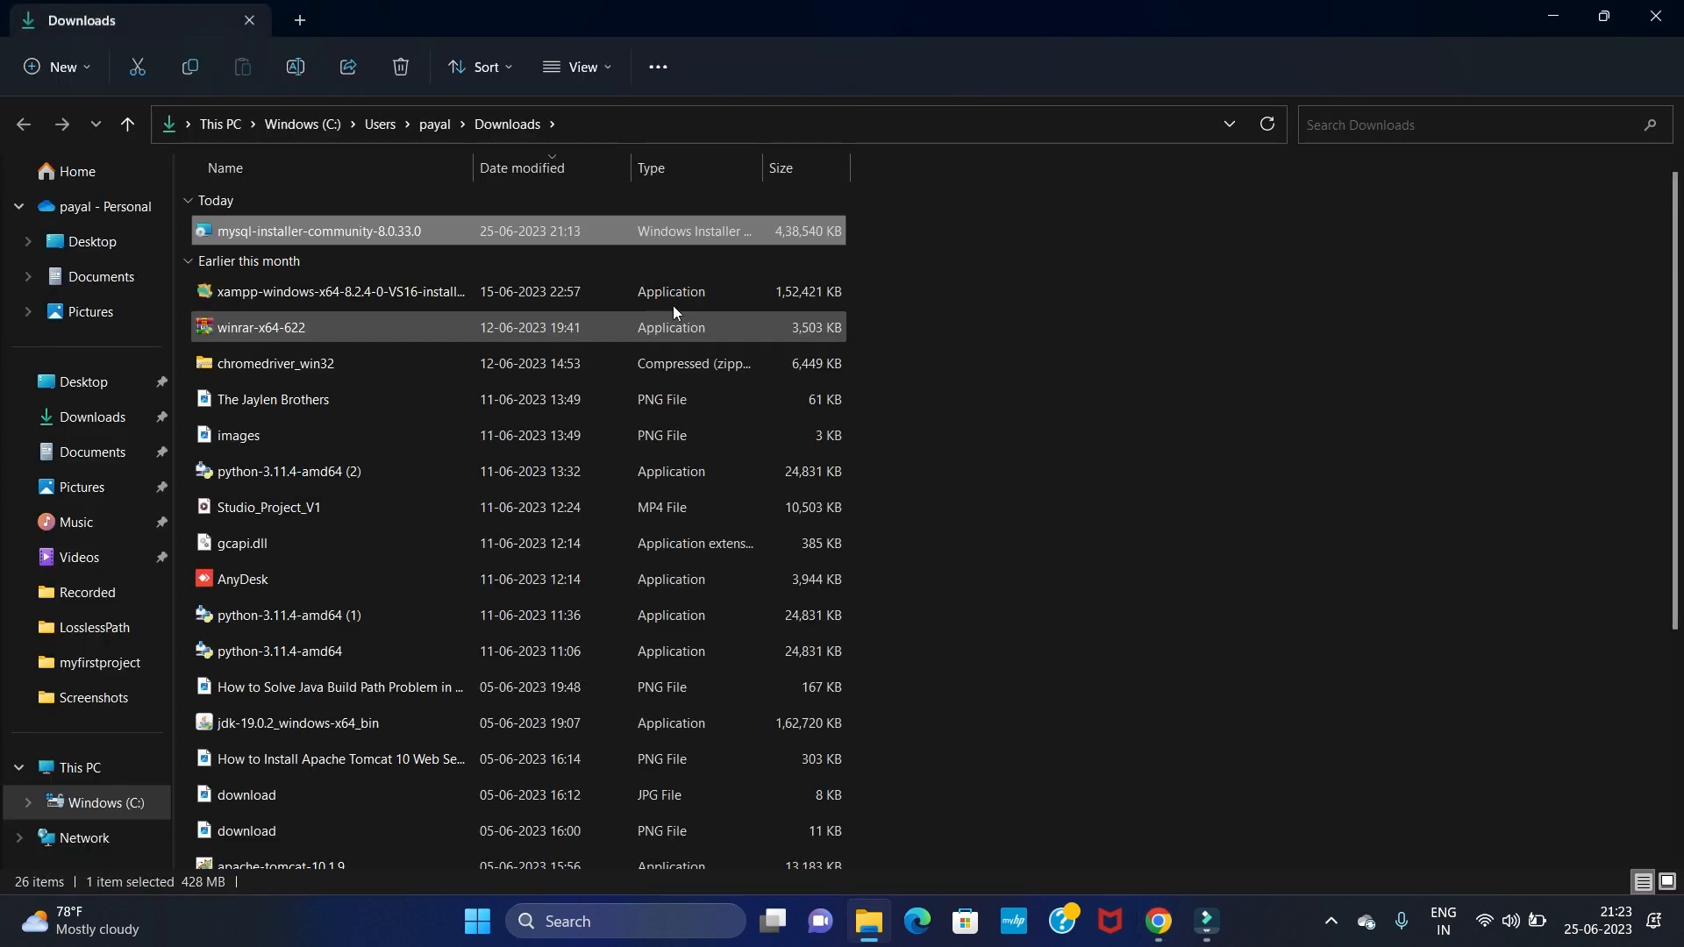
{"action": "double_click", "coordinate": [493, 234]}
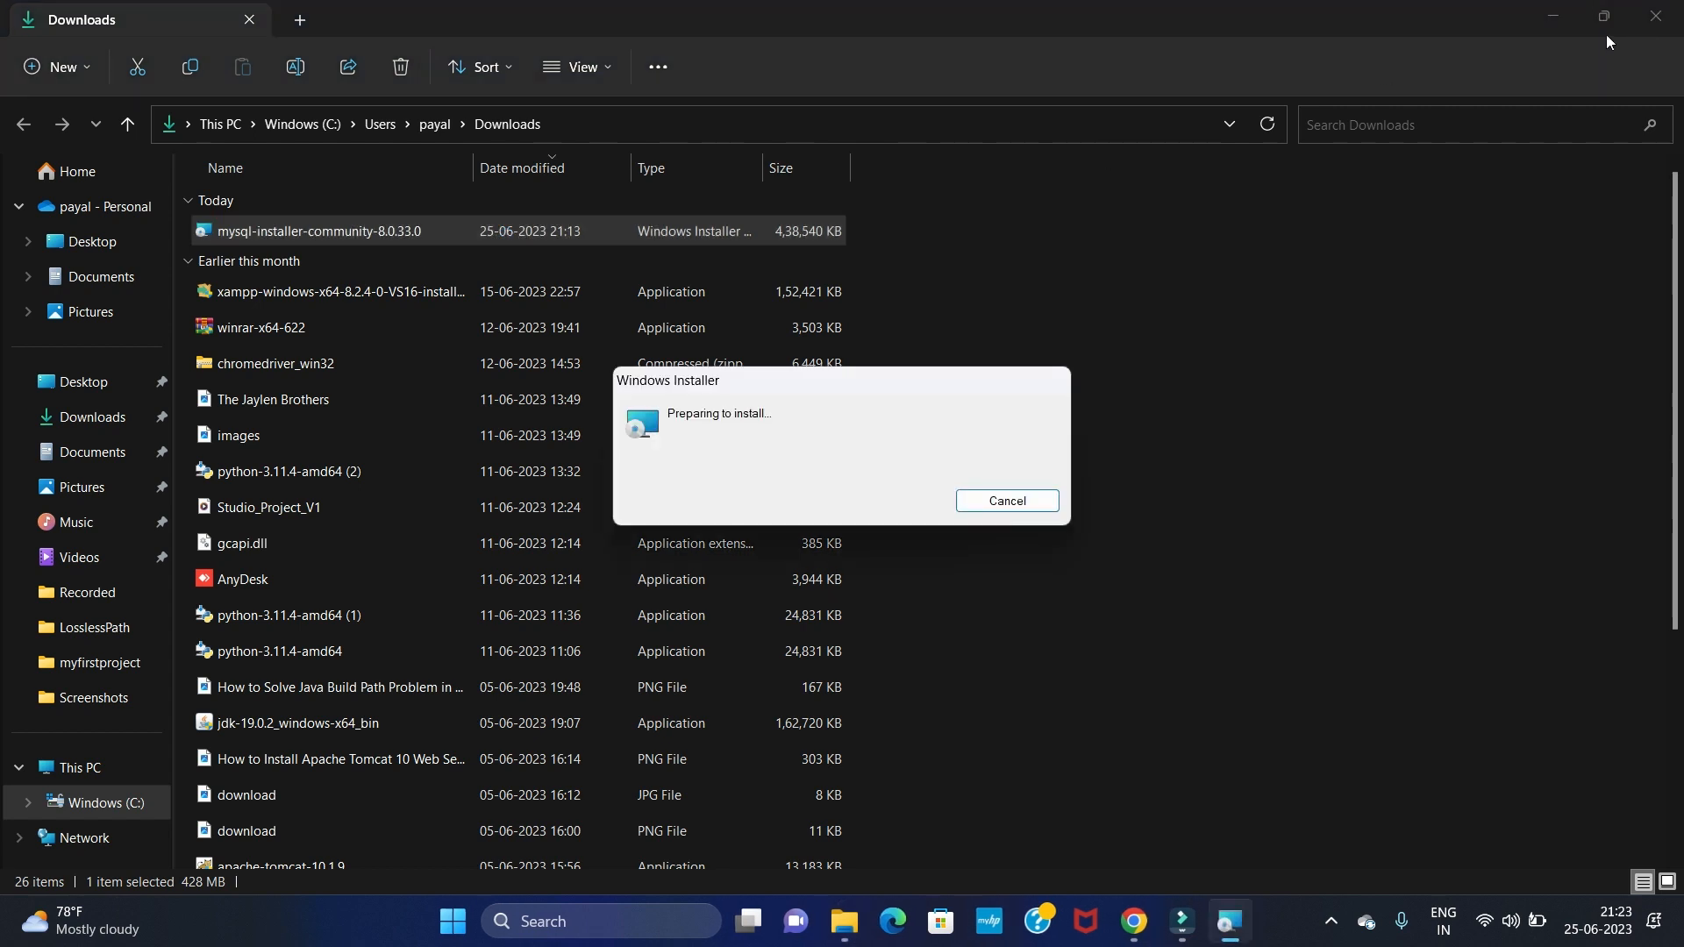
{"action": "left_click", "coordinate": [1555, 20]}
{"action": "left_click", "coordinate": [1557, 20]}
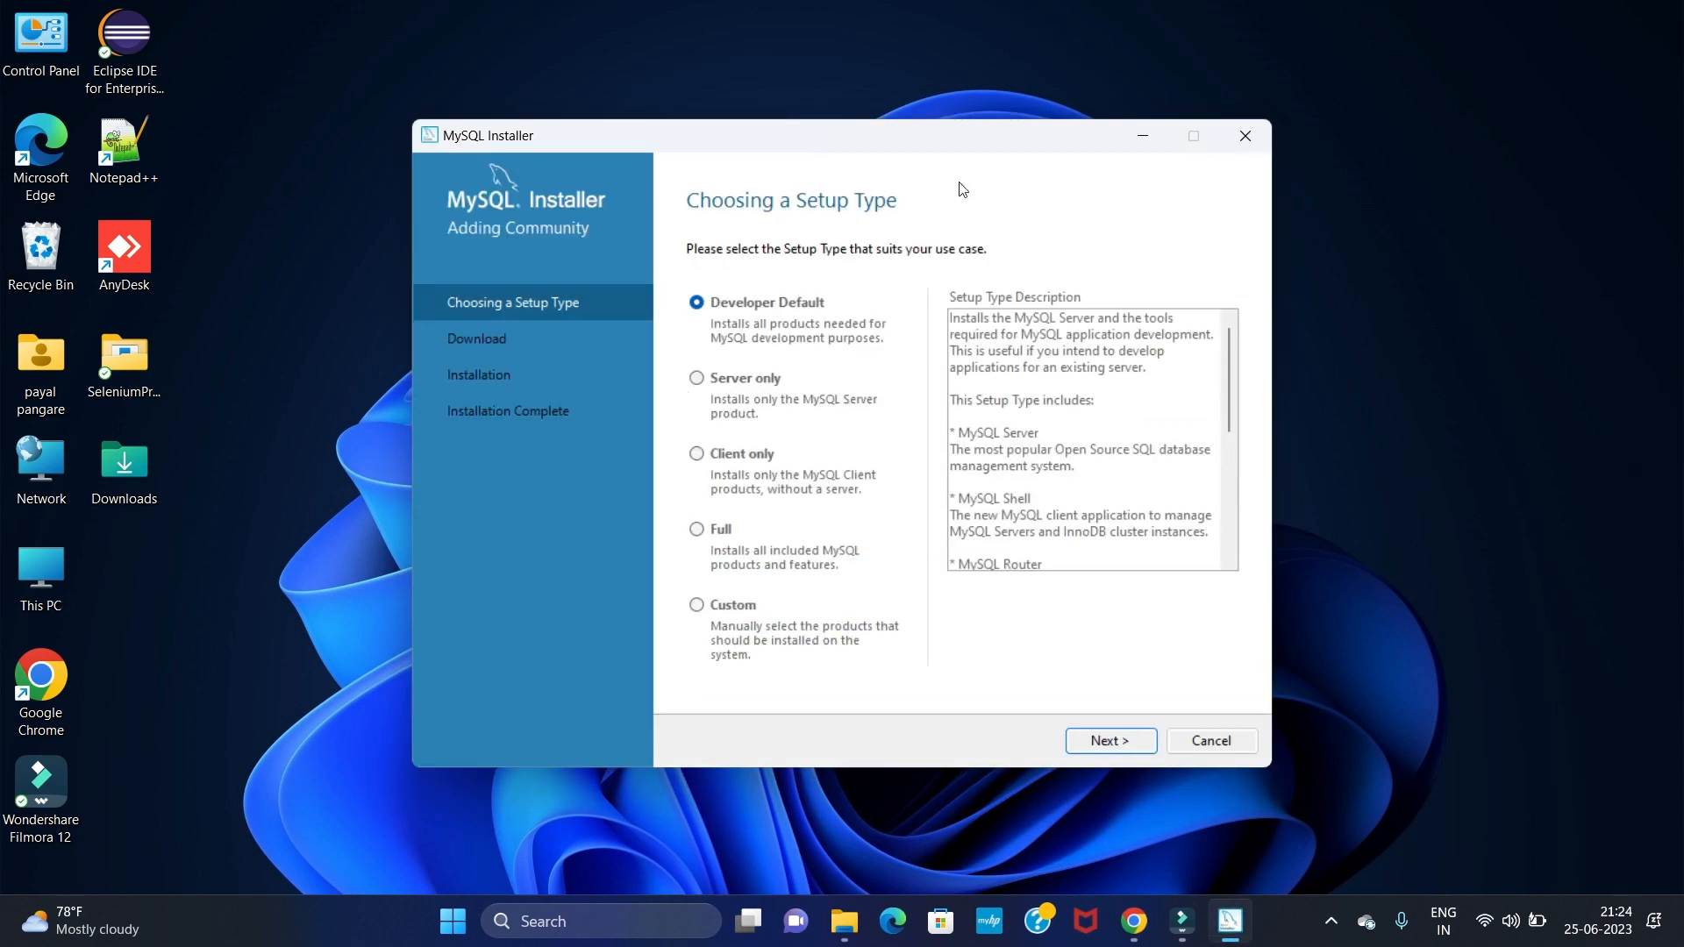
Step: Choose the Custom setup type in MySQL Installer and continue to product selection
{"action": "left_click_drag", "start_coordinate": [892, 137], "coordinate": [895, 100]}
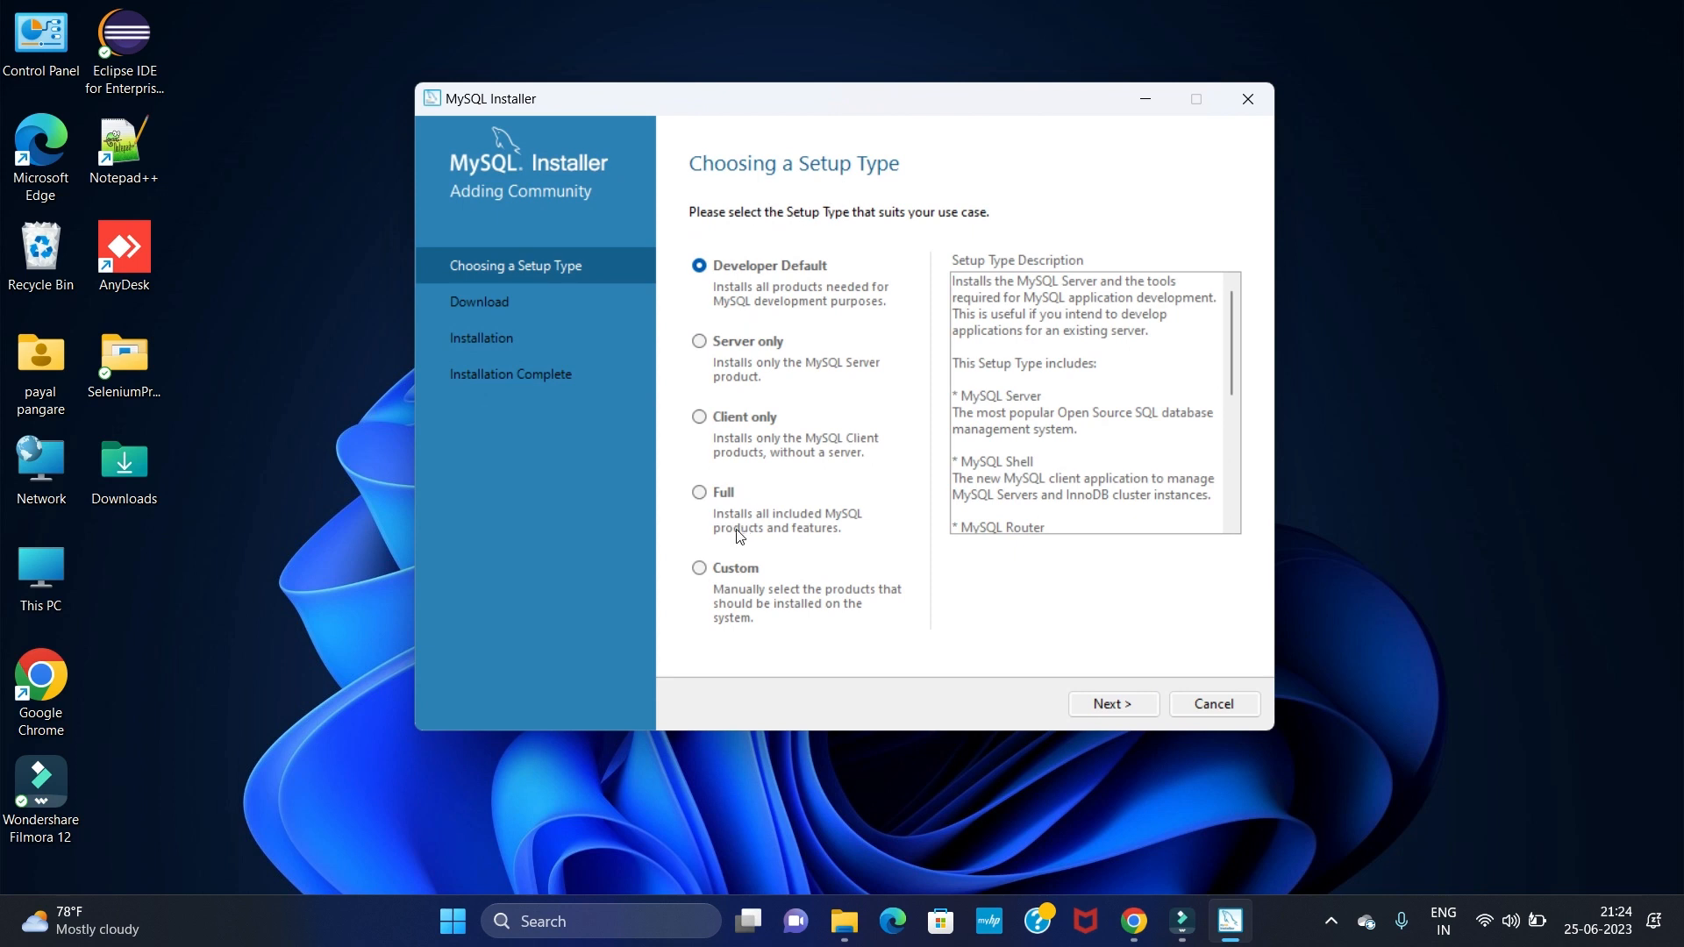
{"action": "left_click", "coordinate": [700, 571]}
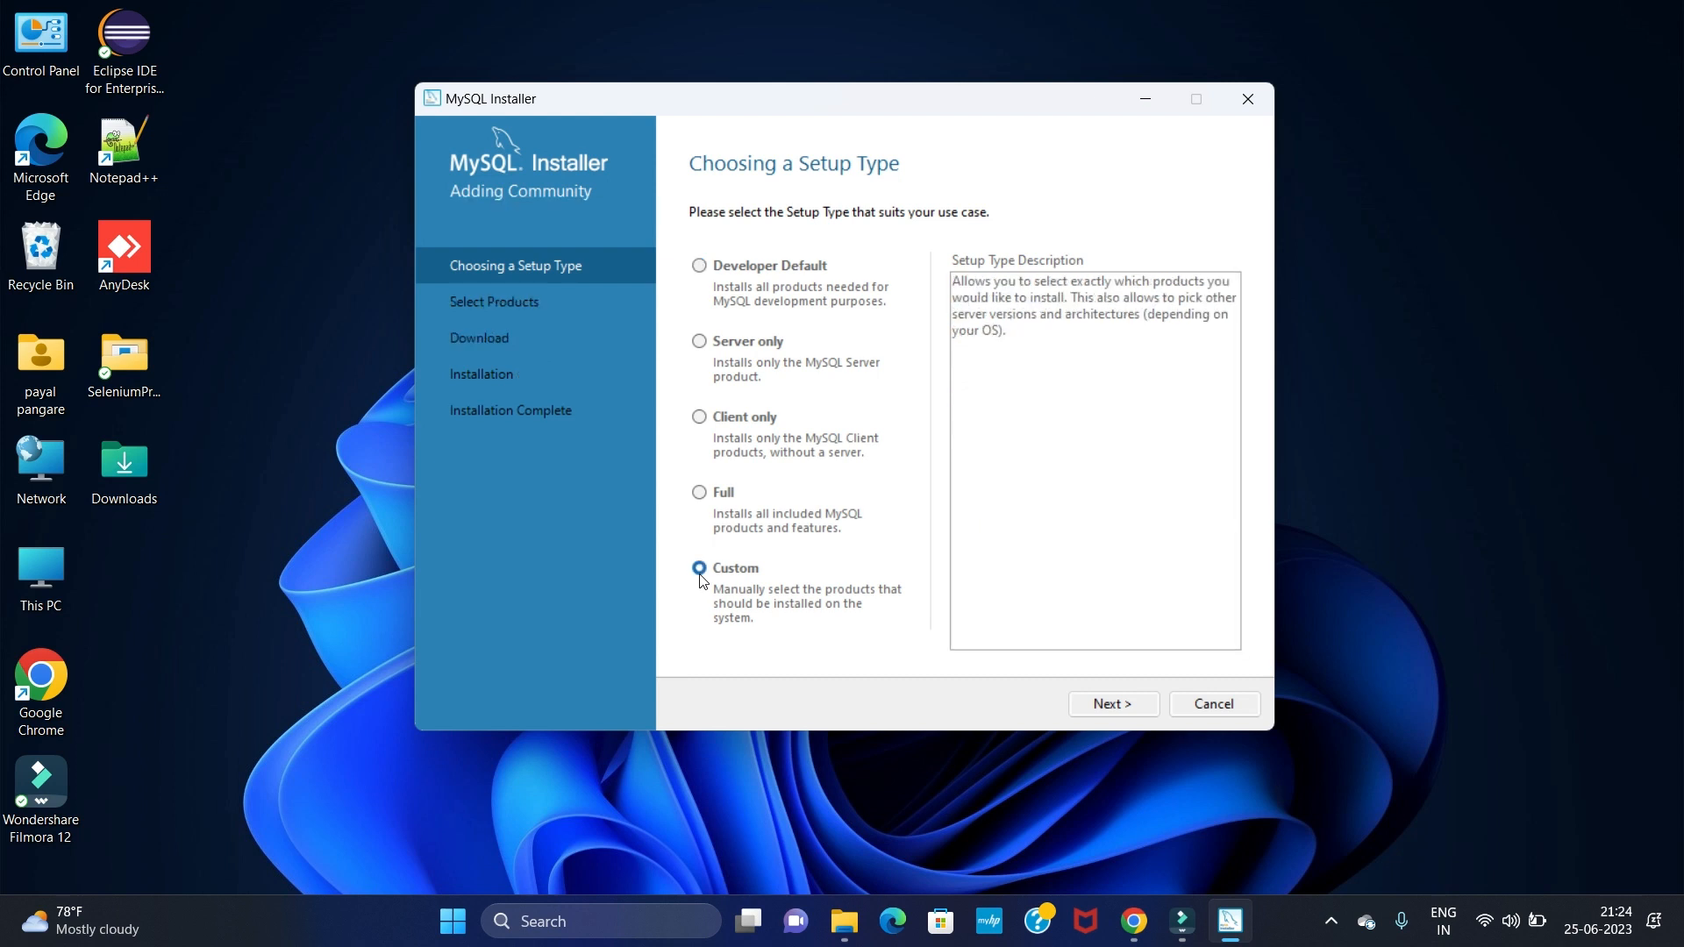
{"action": "left_click", "coordinate": [1107, 702]}
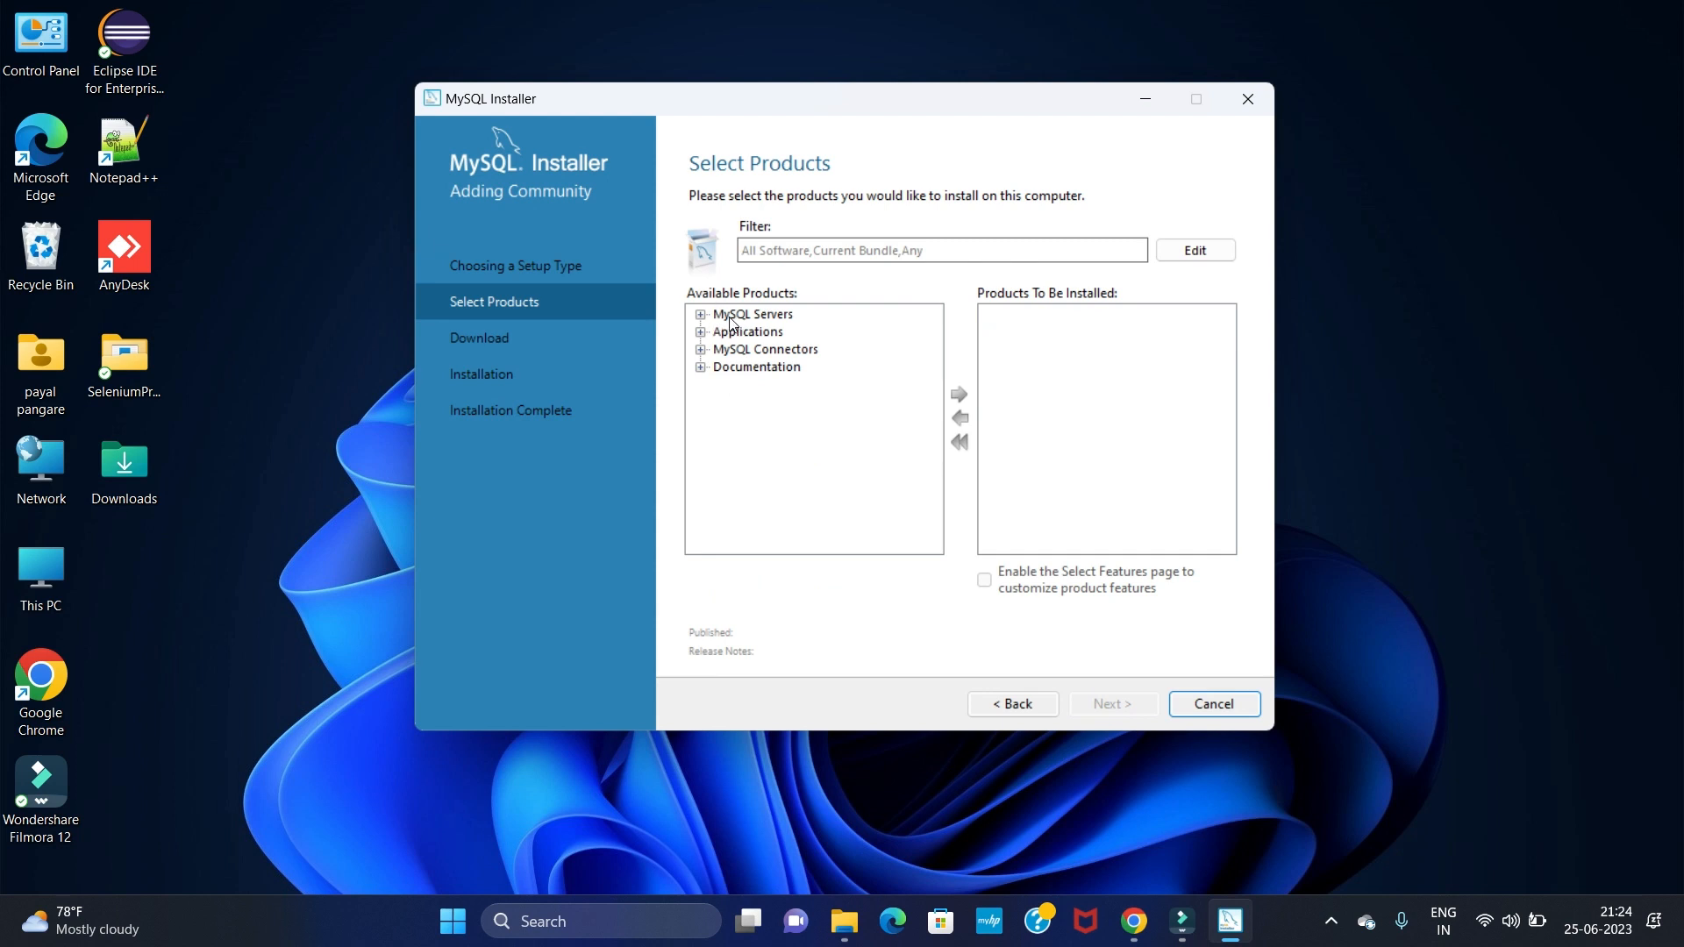
Step: Add MySQL Server 8.0.33 - X64 to the products to be installed
{"action": "left_click", "coordinate": [701, 314]}
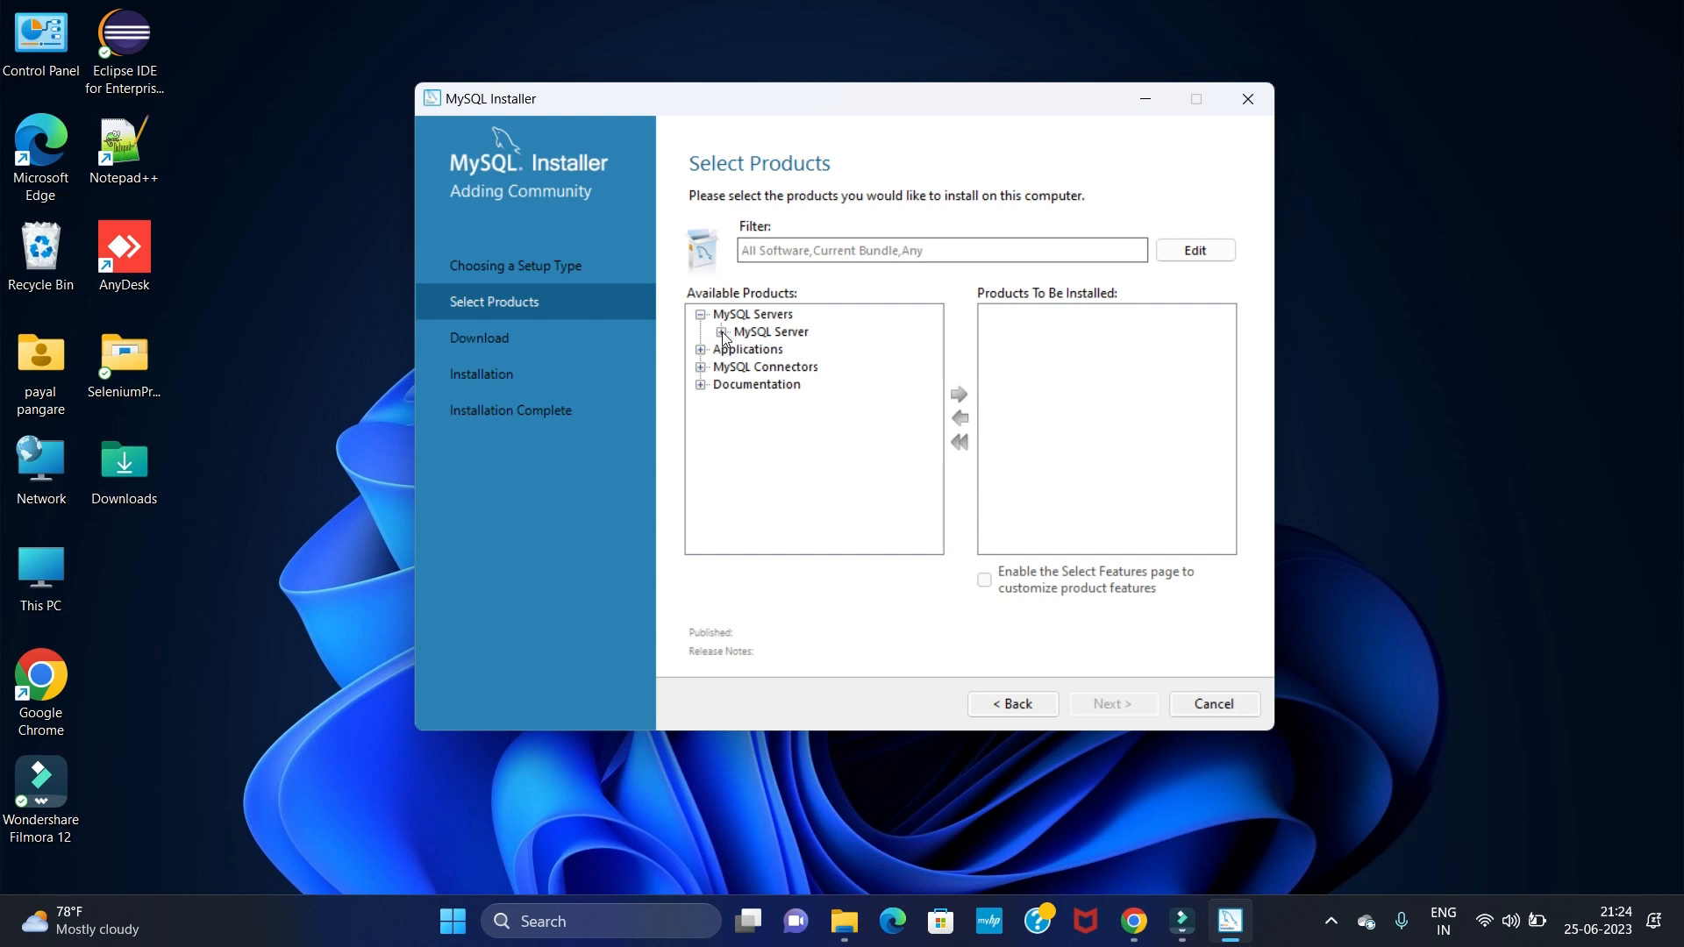
{"action": "left_click", "coordinate": [721, 332]}
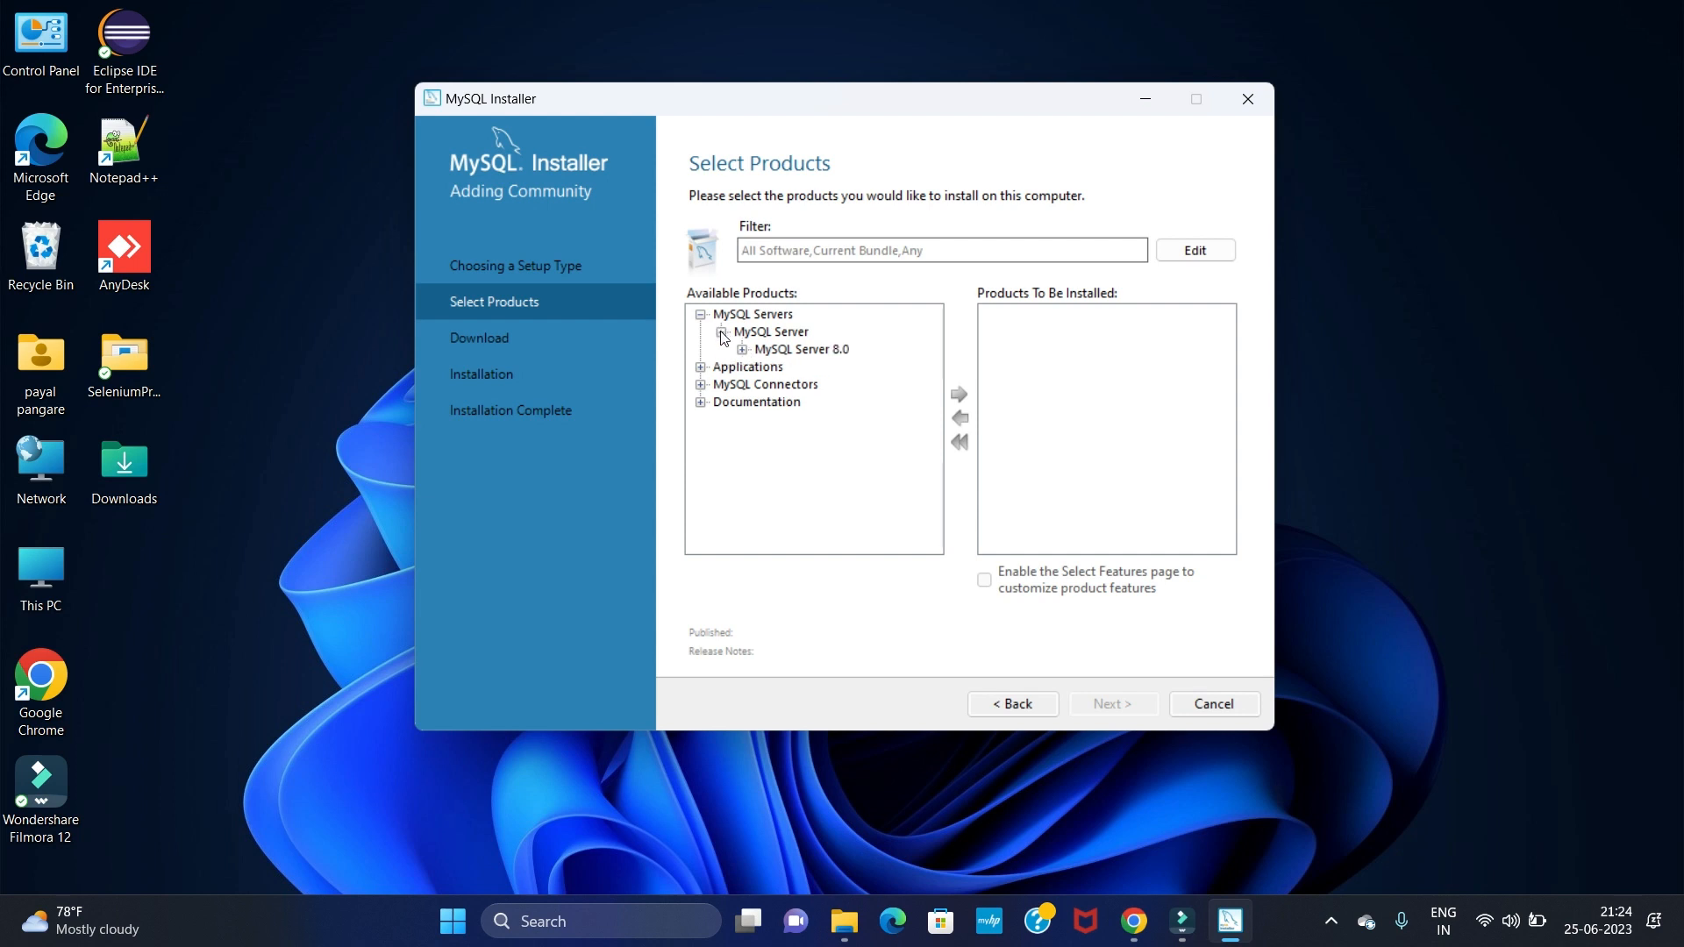
{"action": "left_click", "coordinate": [743, 349]}
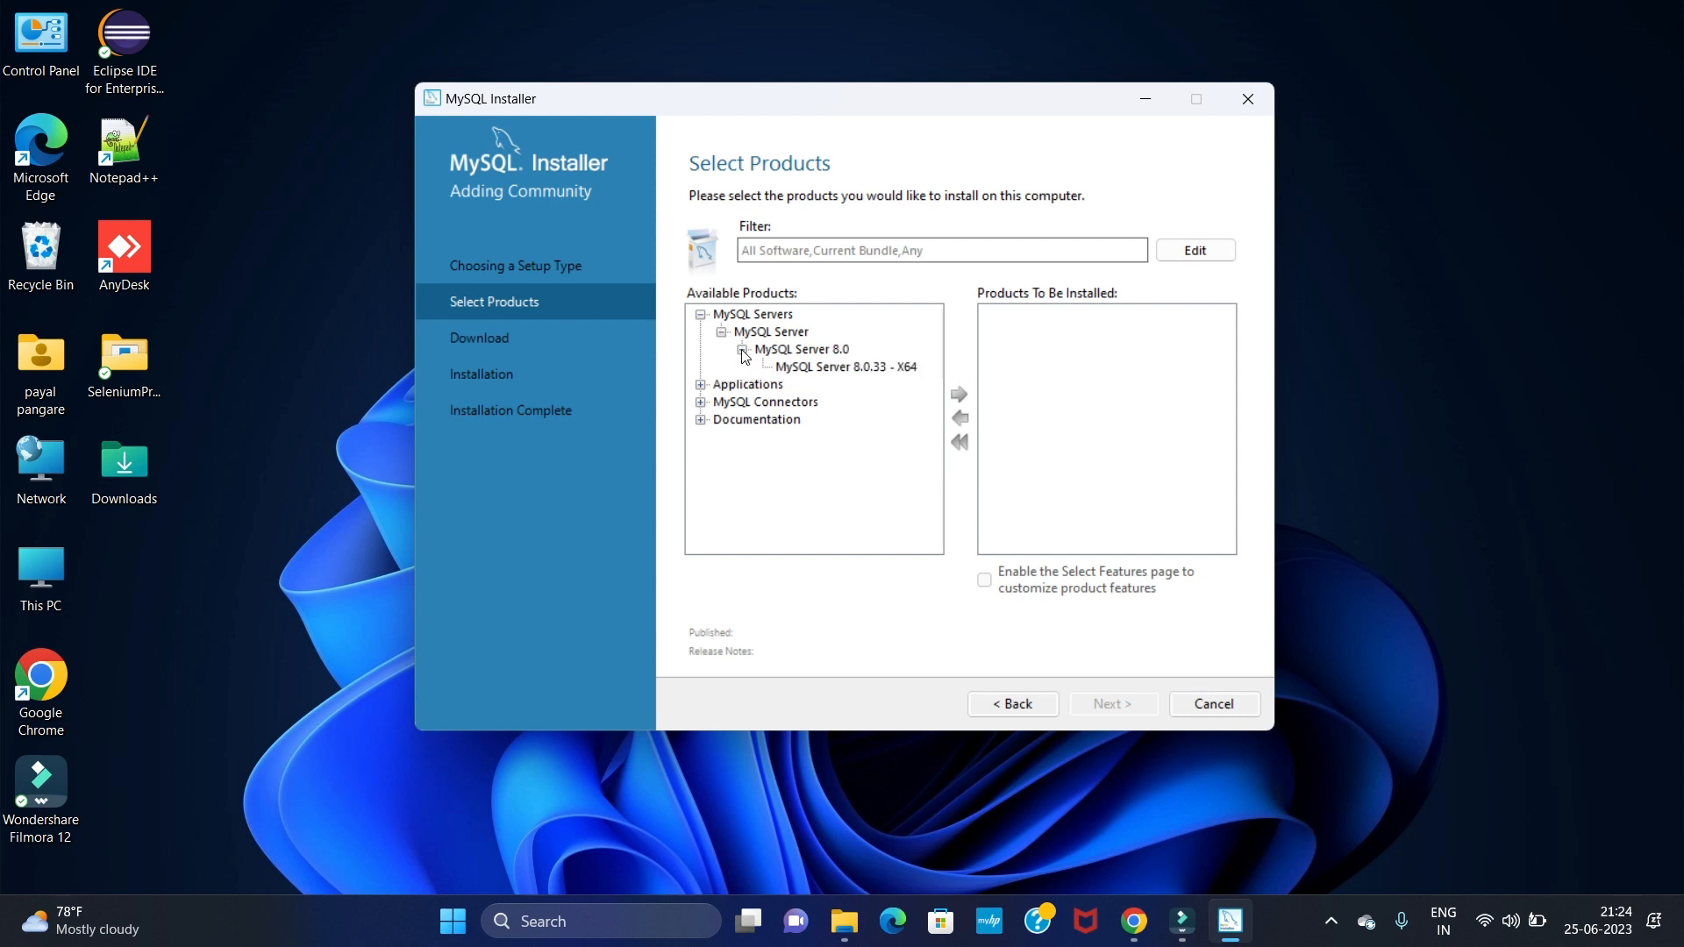
{"action": "left_click", "coordinate": [808, 368]}
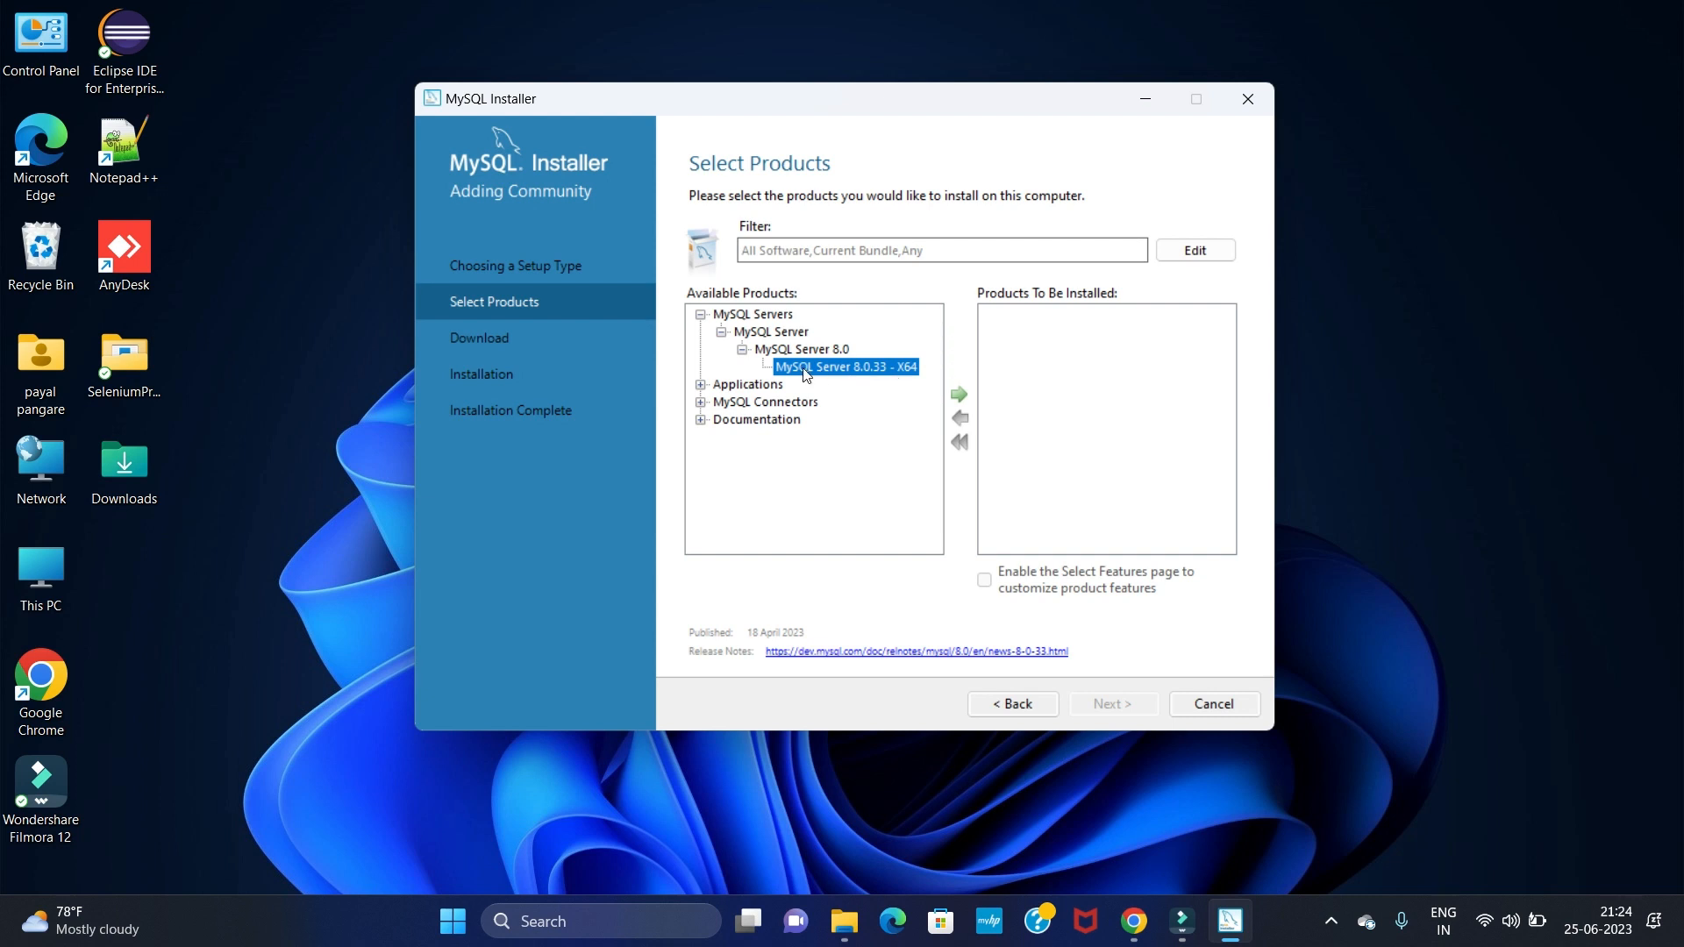
{"action": "left_click", "coordinate": [960, 394]}
Step: Add MySQL Workbench 8.0.33 - X64 from the Applications category to the products to be installed
{"action": "left_click", "coordinate": [701, 385]}
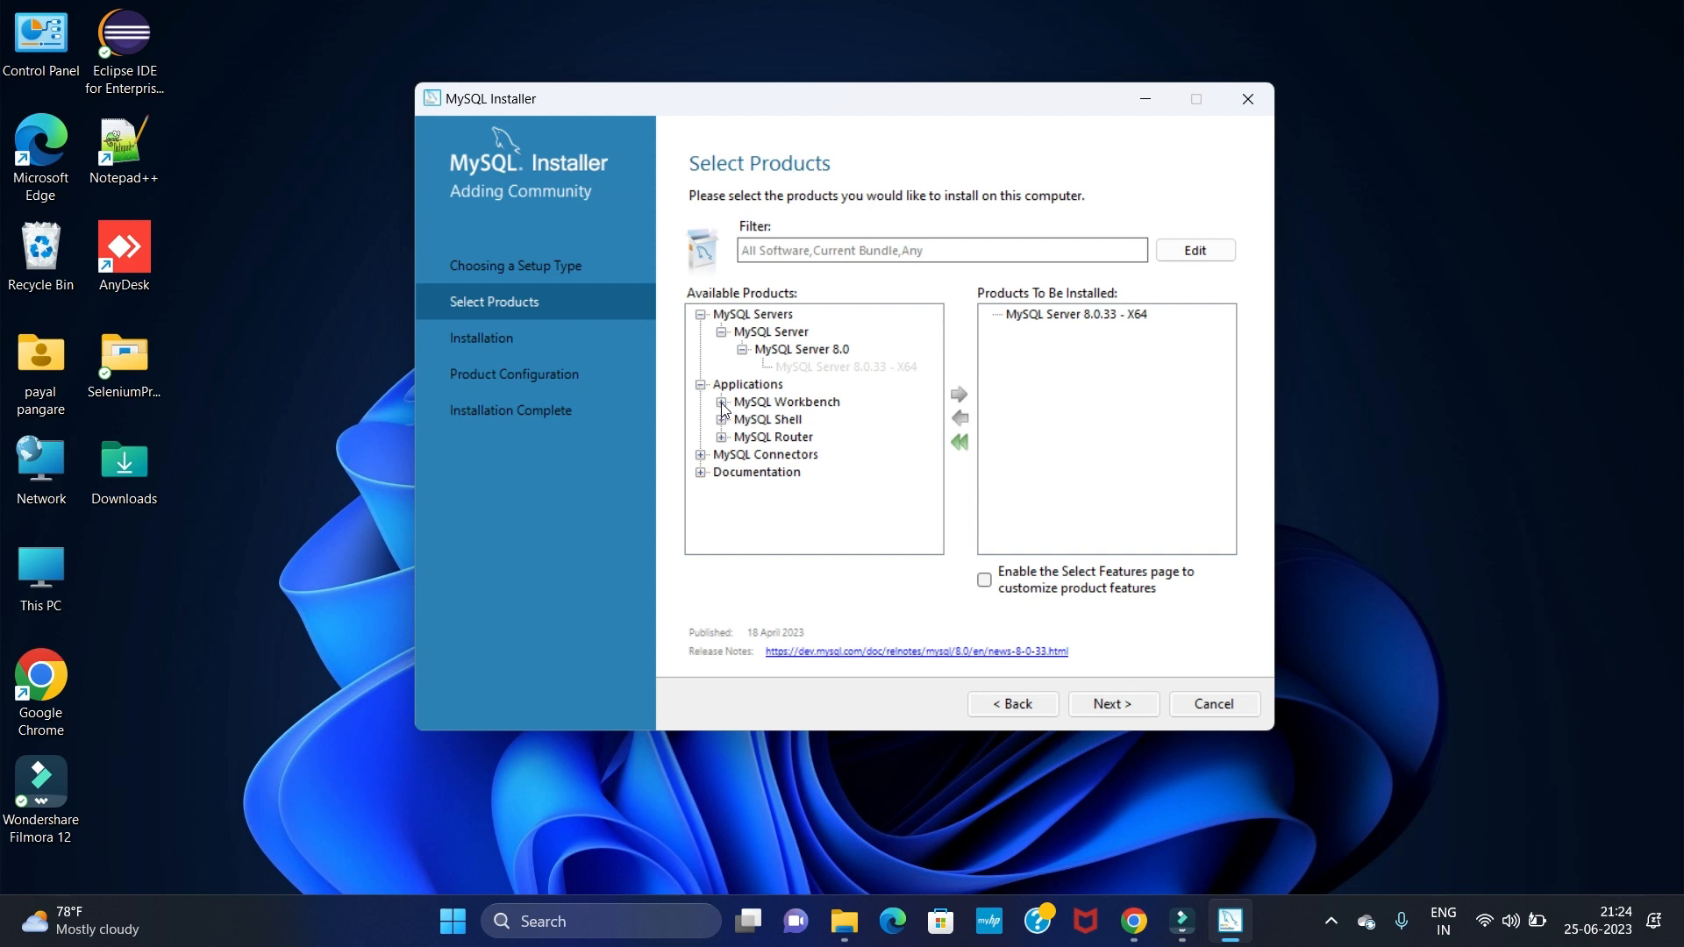
{"action": "left_click", "coordinate": [721, 402]}
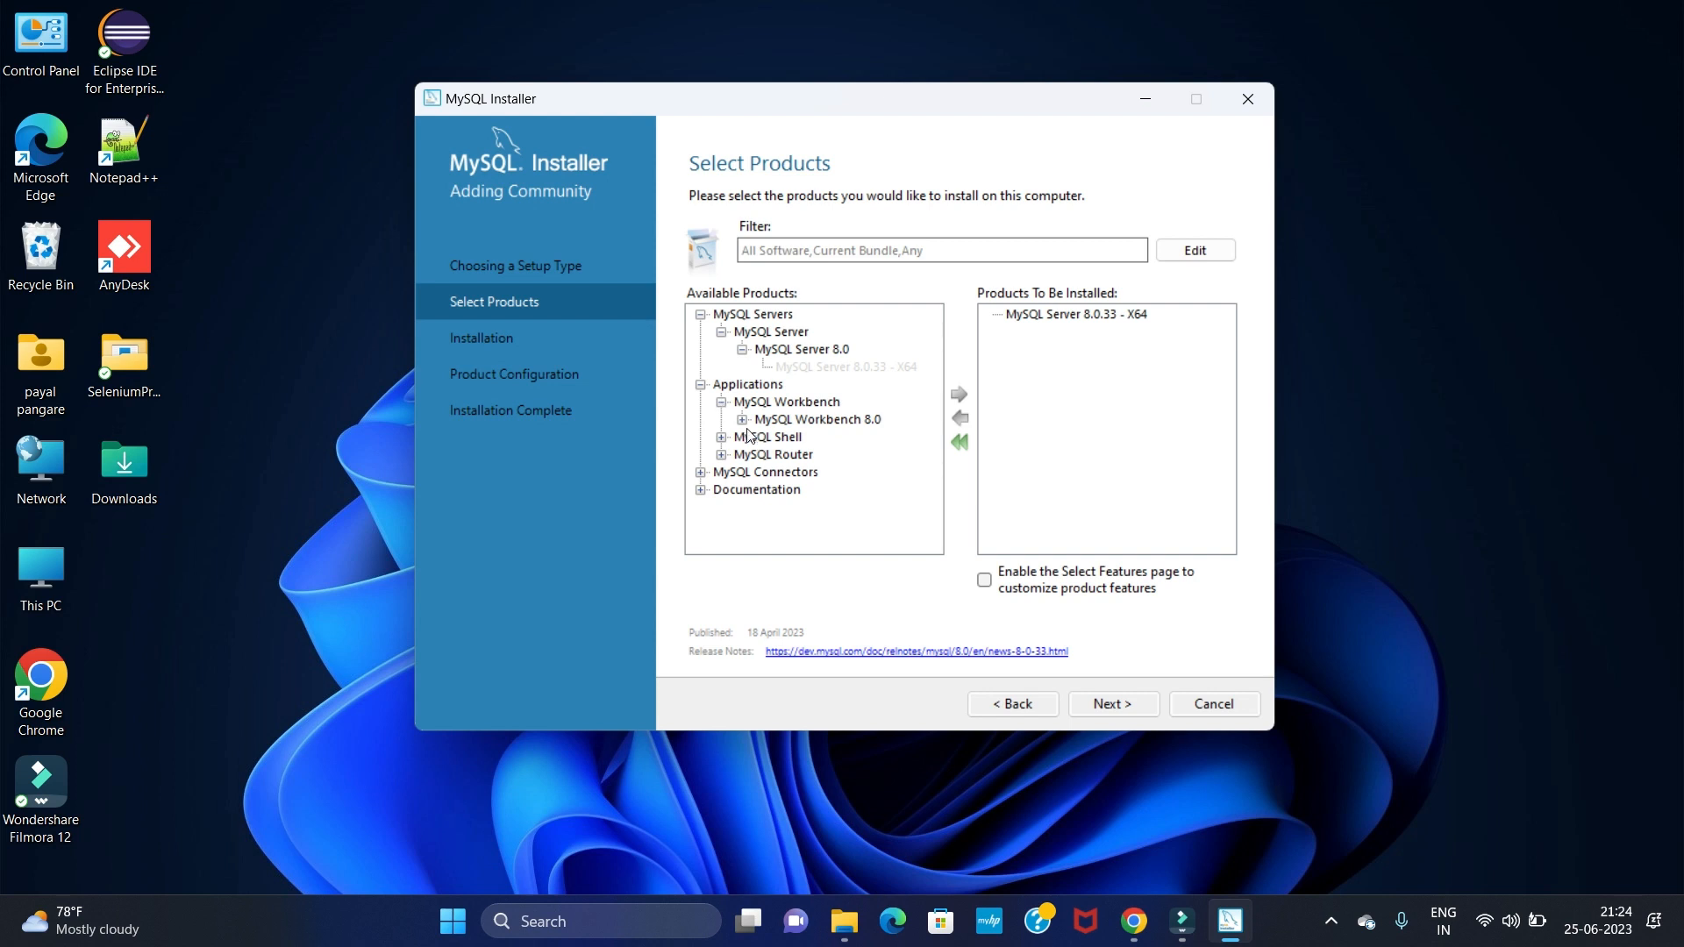
{"action": "left_click", "coordinate": [742, 424]}
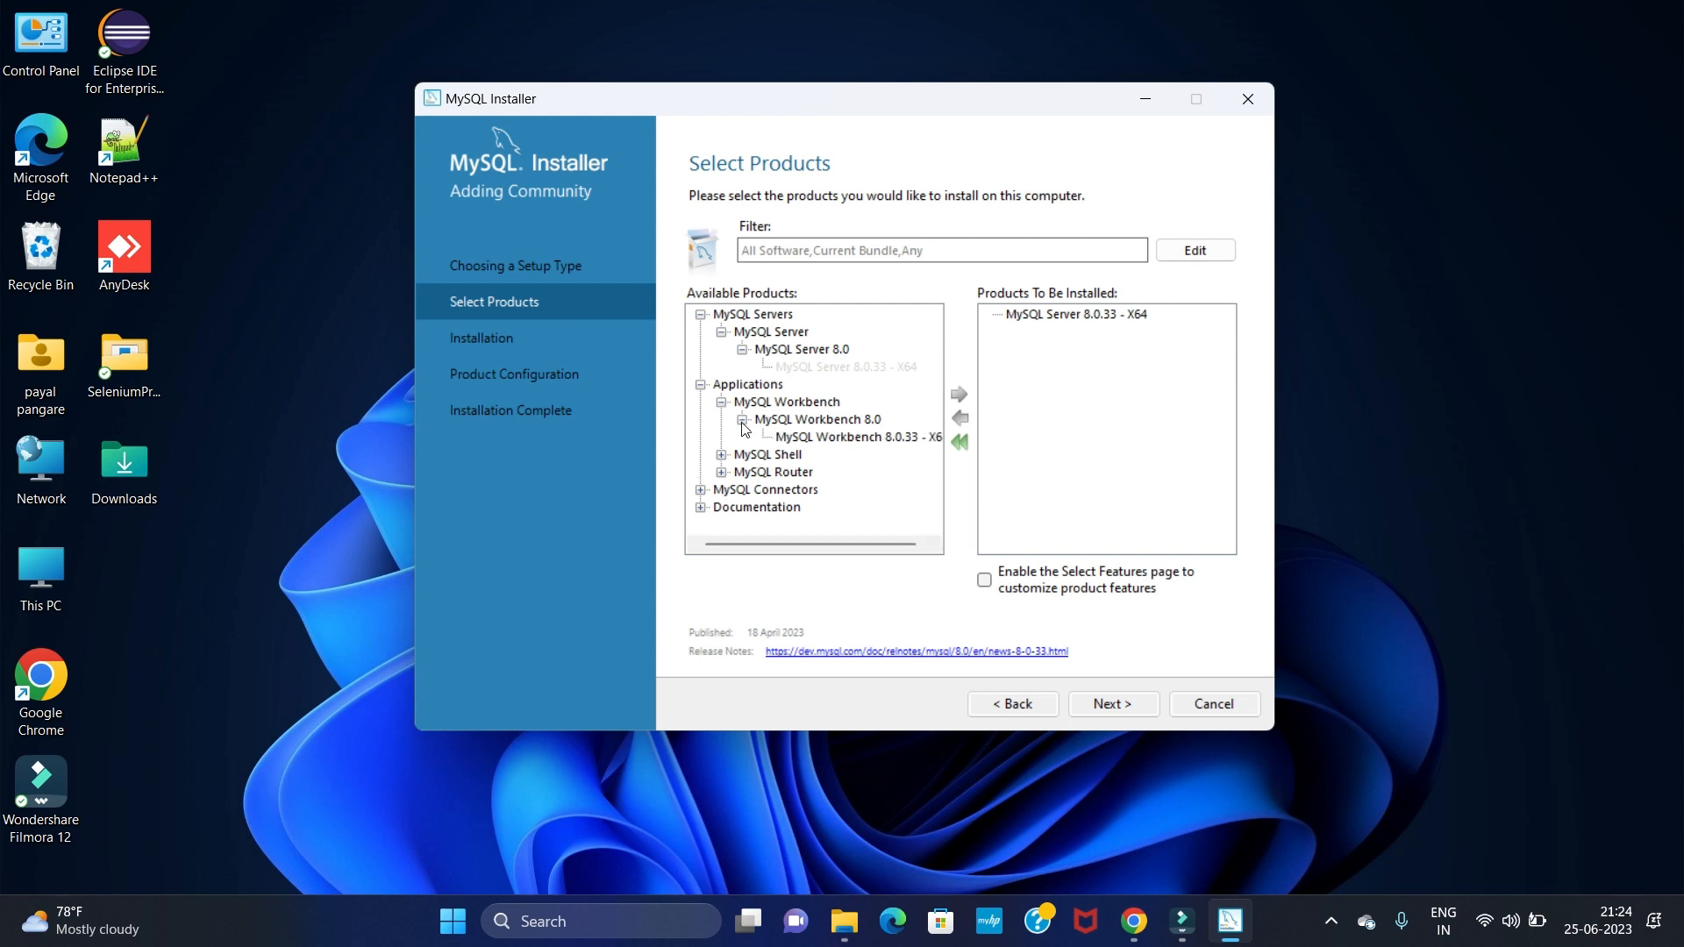
{"action": "left_click", "coordinate": [825, 440]}
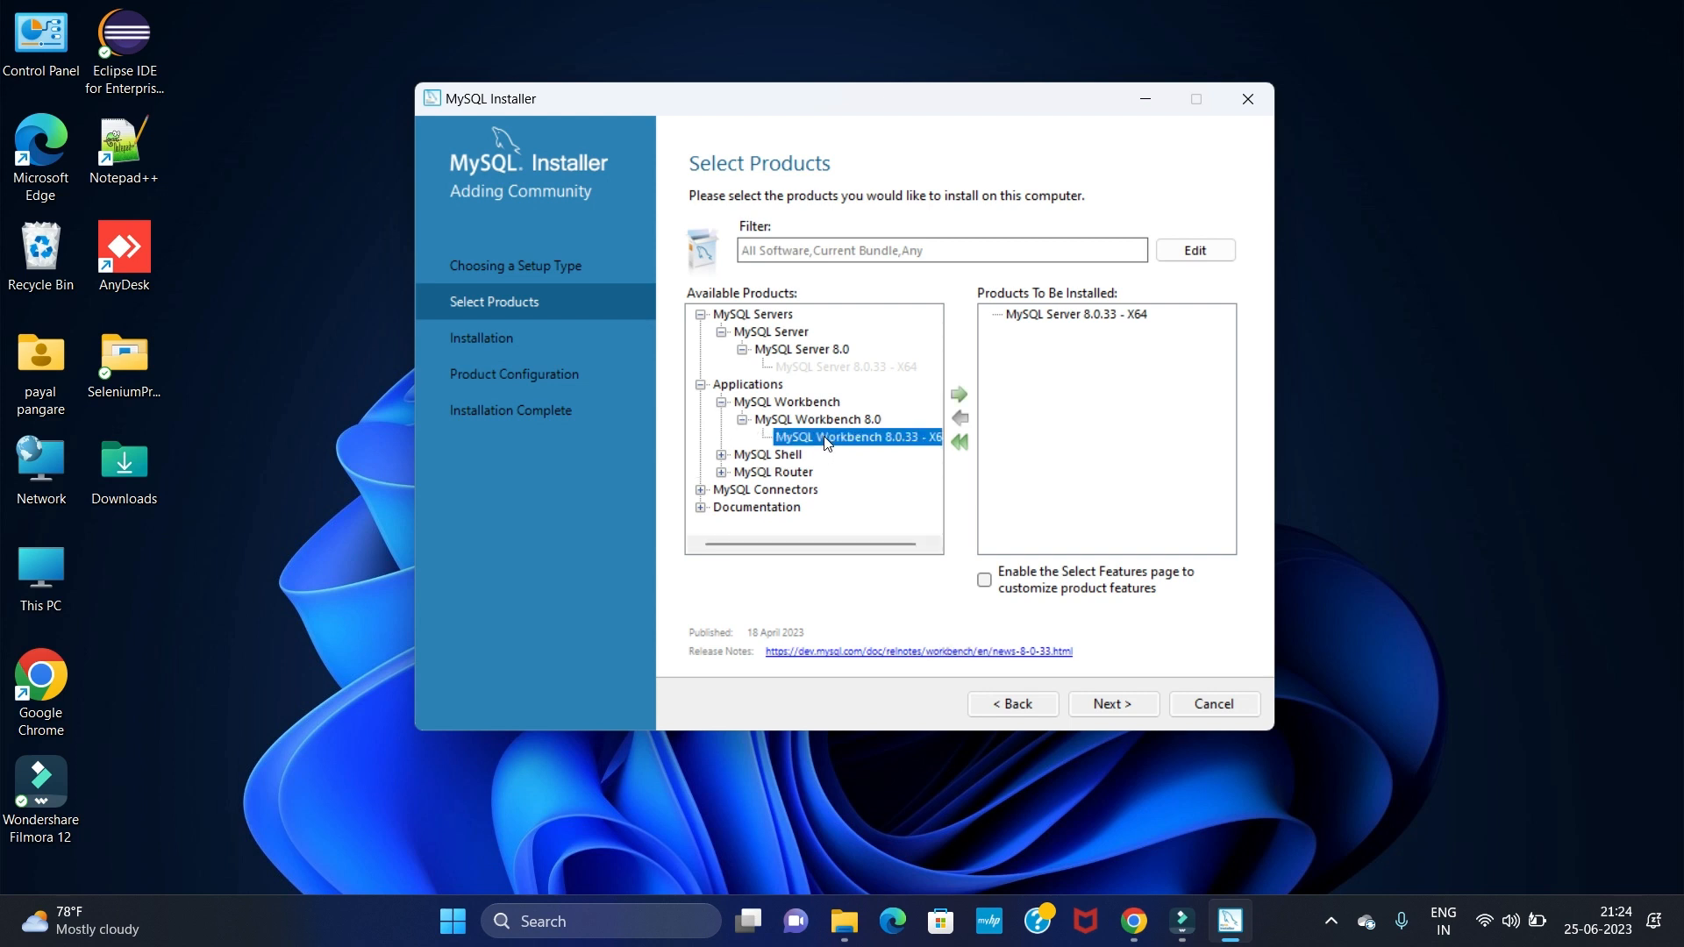
{"action": "left_click", "coordinate": [960, 395]}
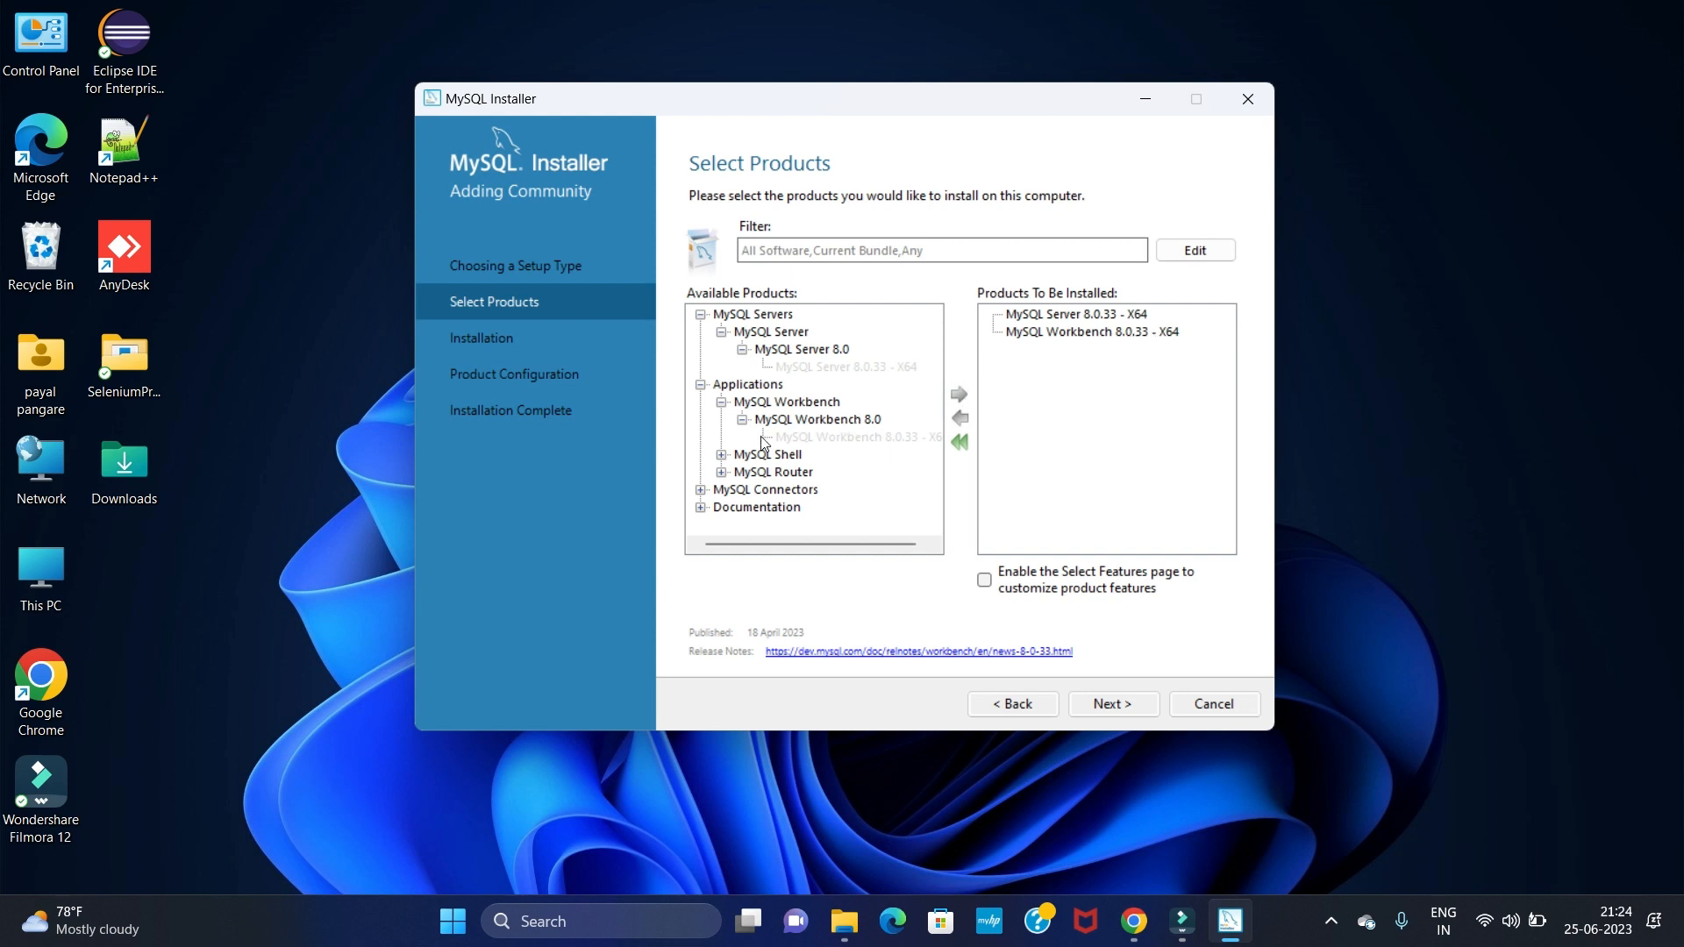
Step: Add MySQL Shell 8.0.33 - X64 from the Applications category to the products to be installed
{"action": "left_click", "coordinate": [720, 455]}
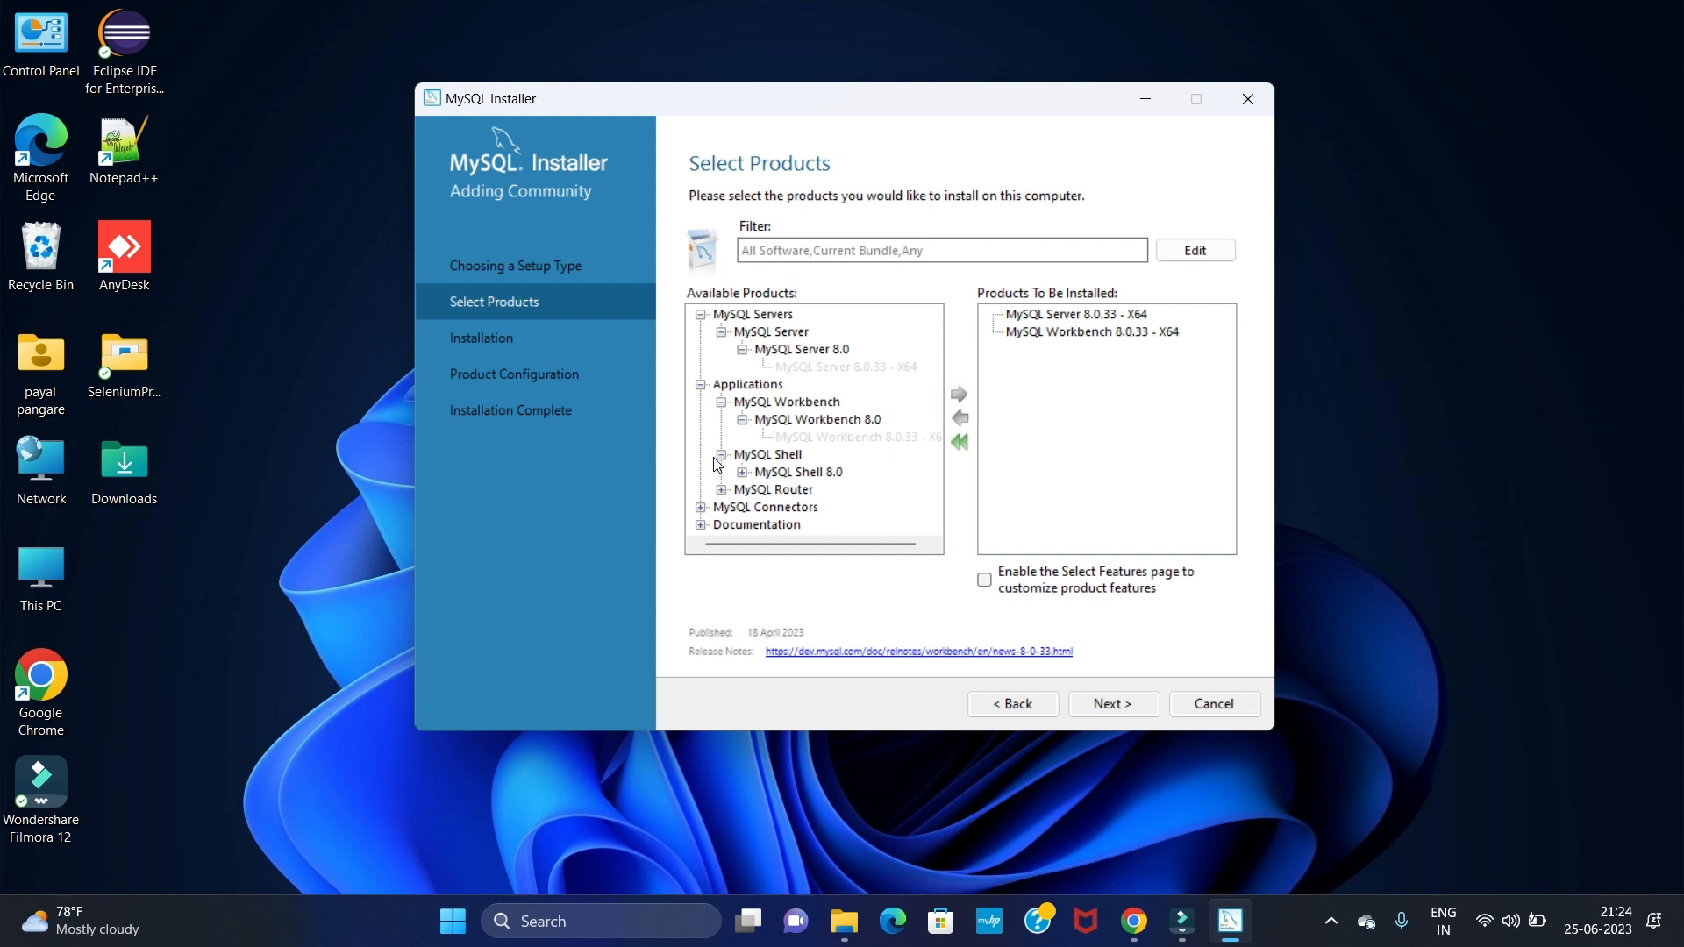
{"action": "left_click", "coordinate": [742, 472]}
{"action": "left_click", "coordinate": [801, 491]}
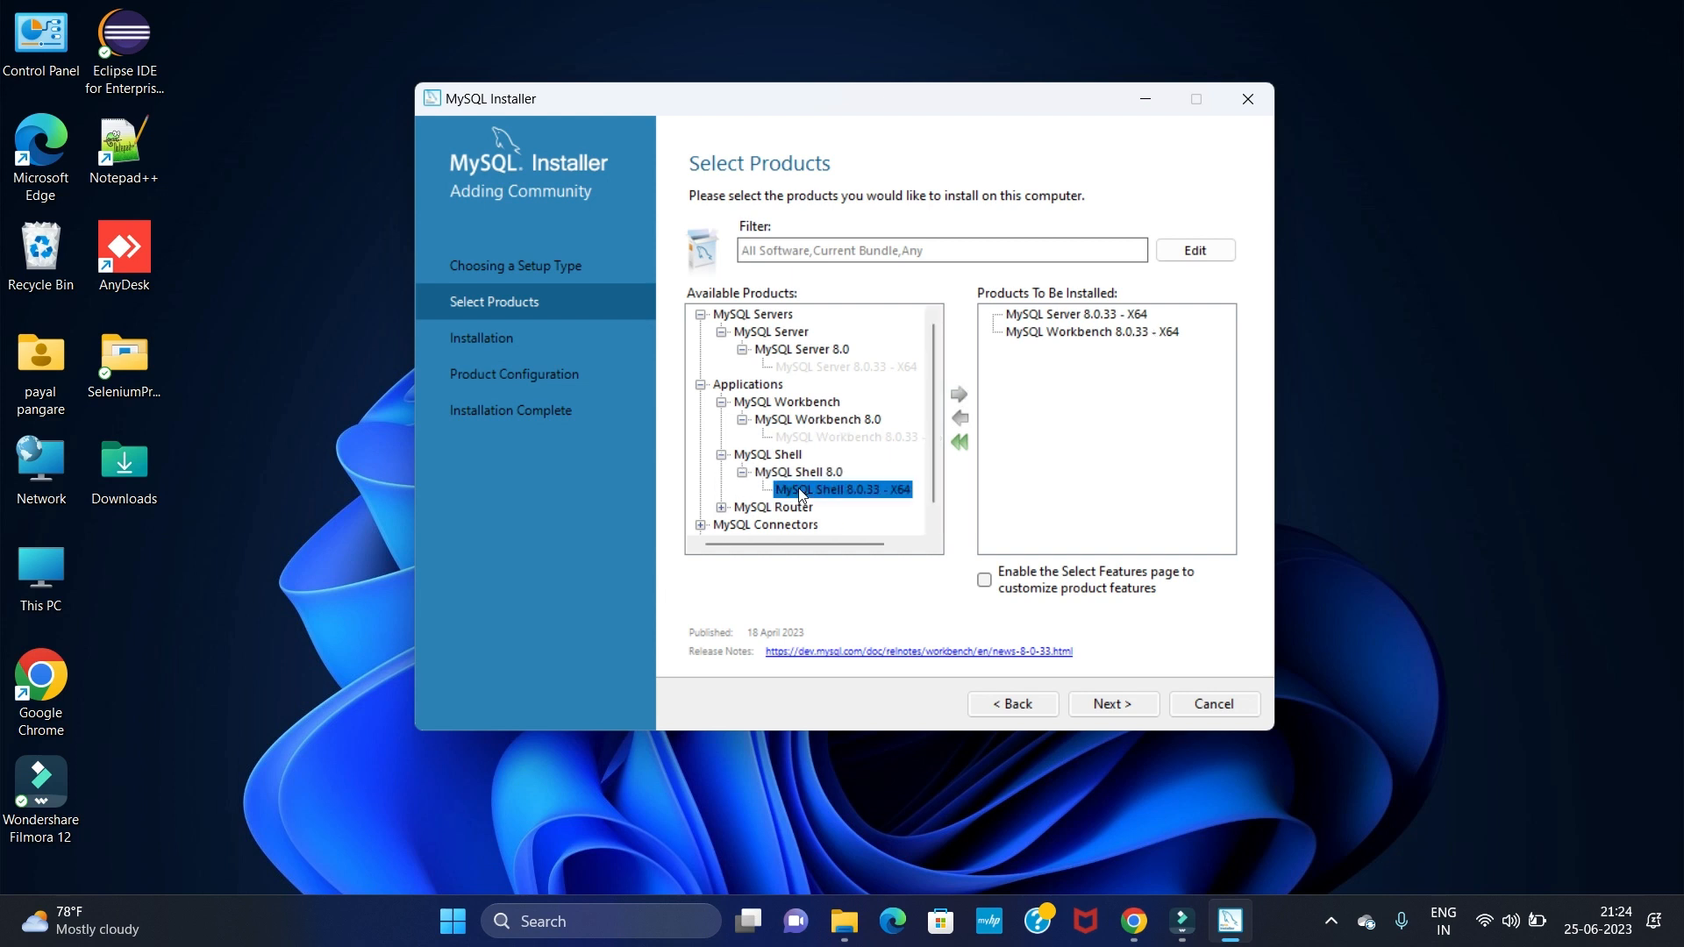
{"action": "left_click", "coordinate": [960, 400]}
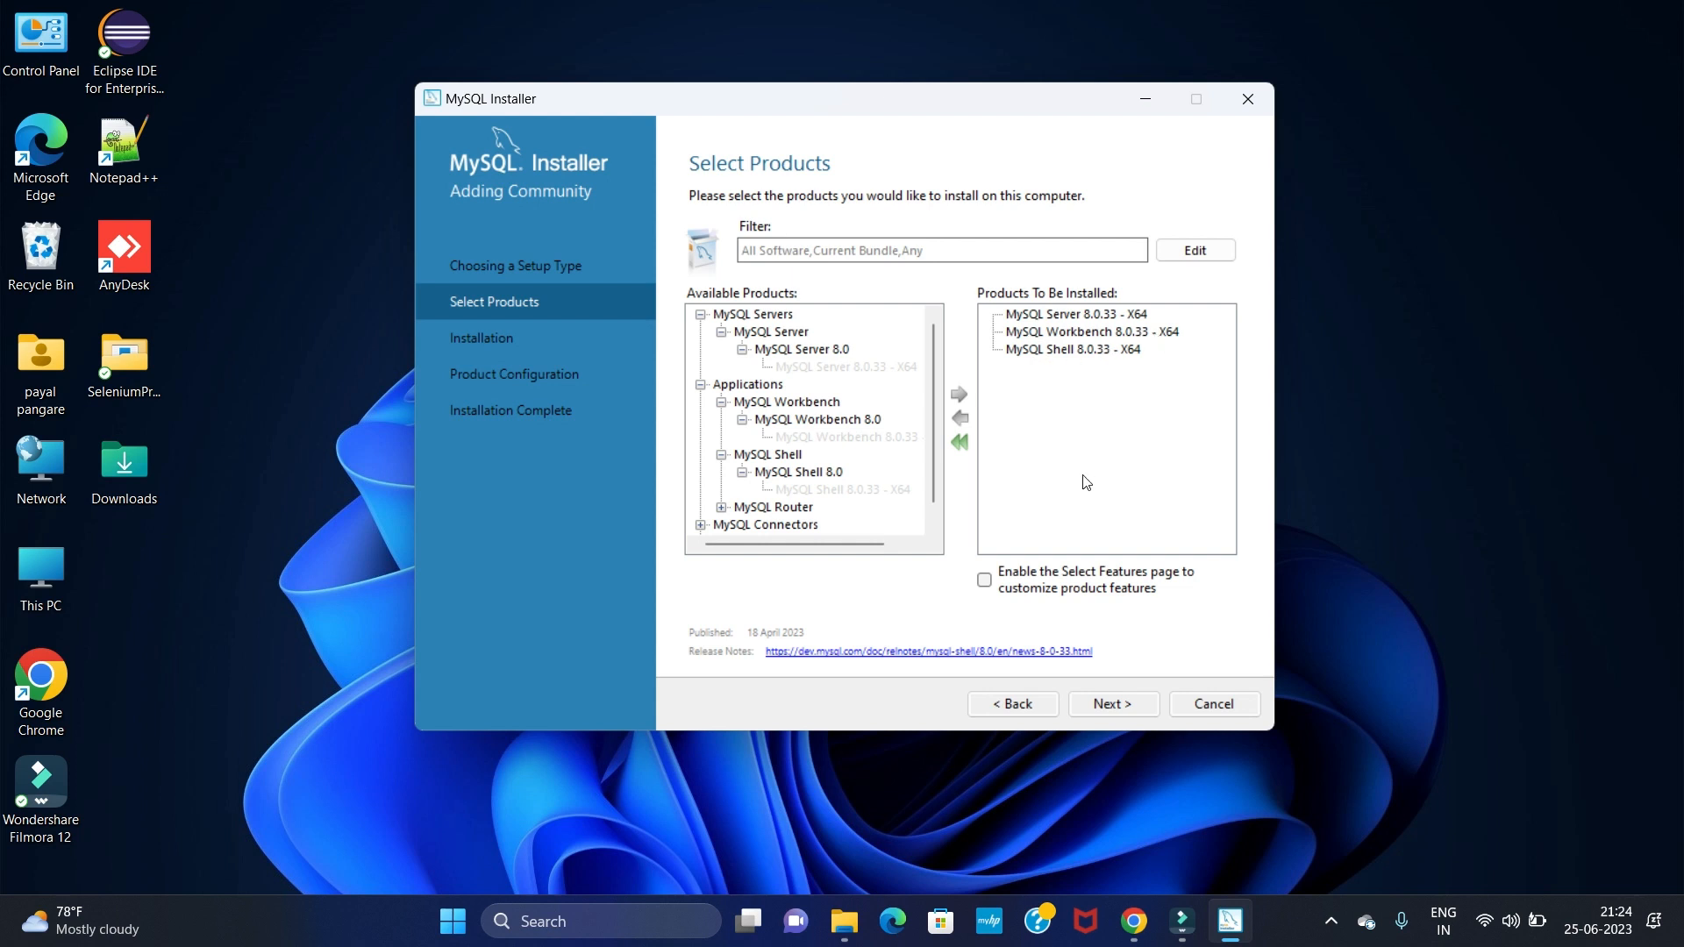
Step: Install the selected Server, Workbench and Shell products and continue to product configuration
{"action": "left_click", "coordinate": [1115, 706]}
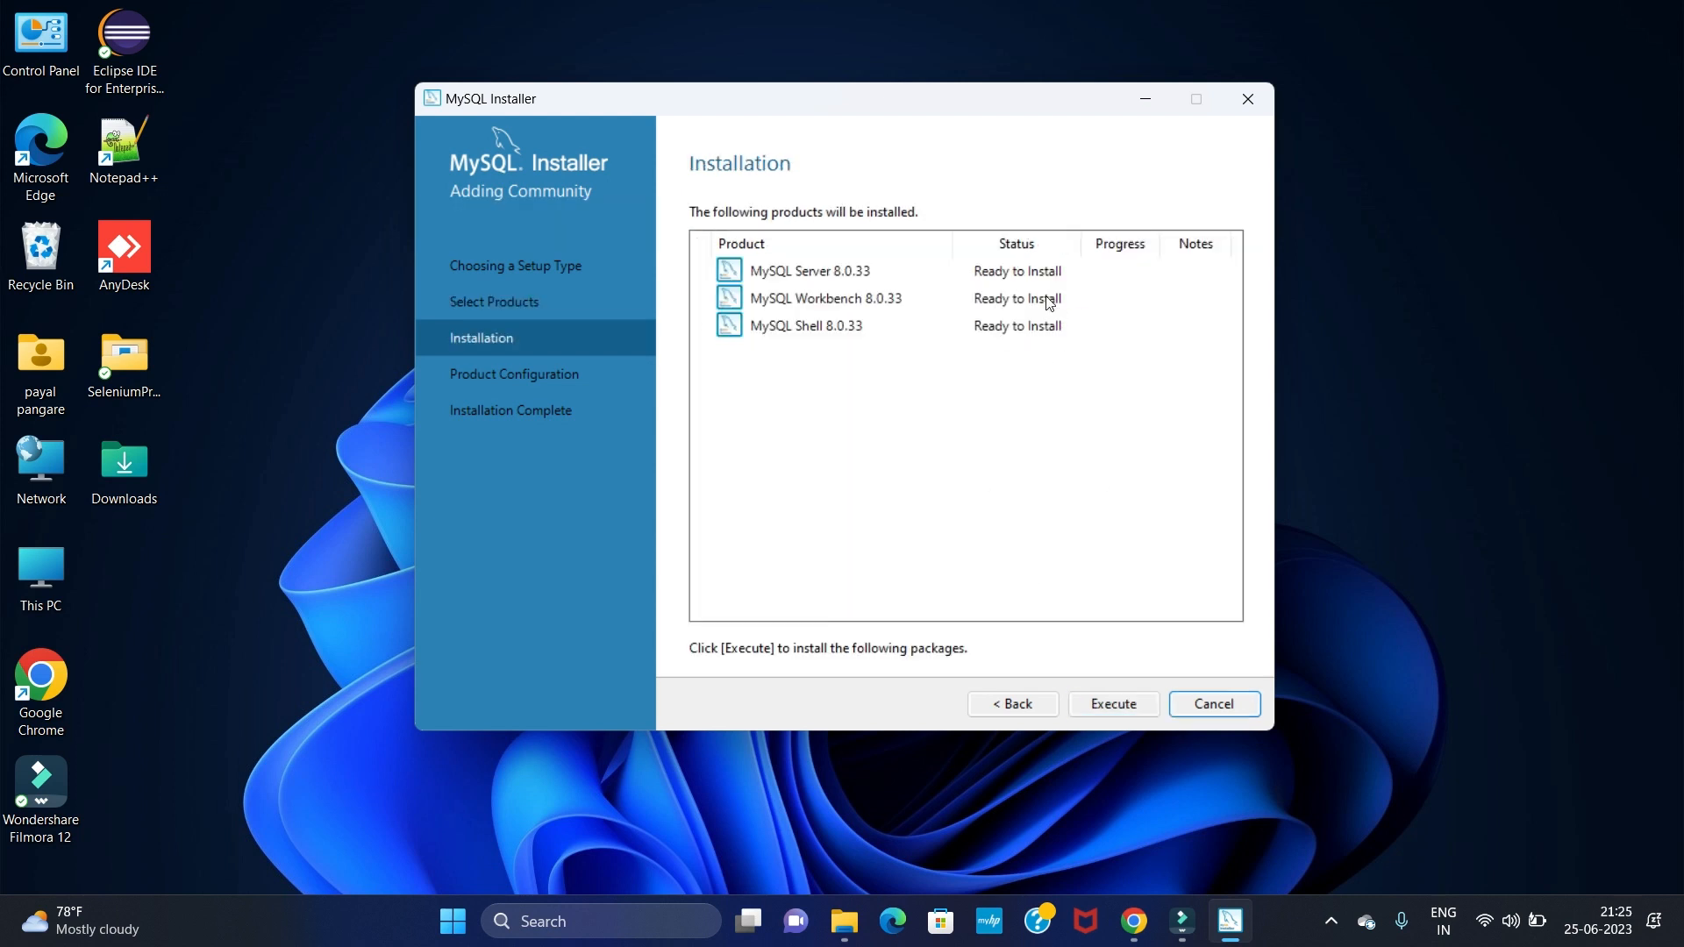
{"action": "left_click", "coordinate": [1109, 707]}
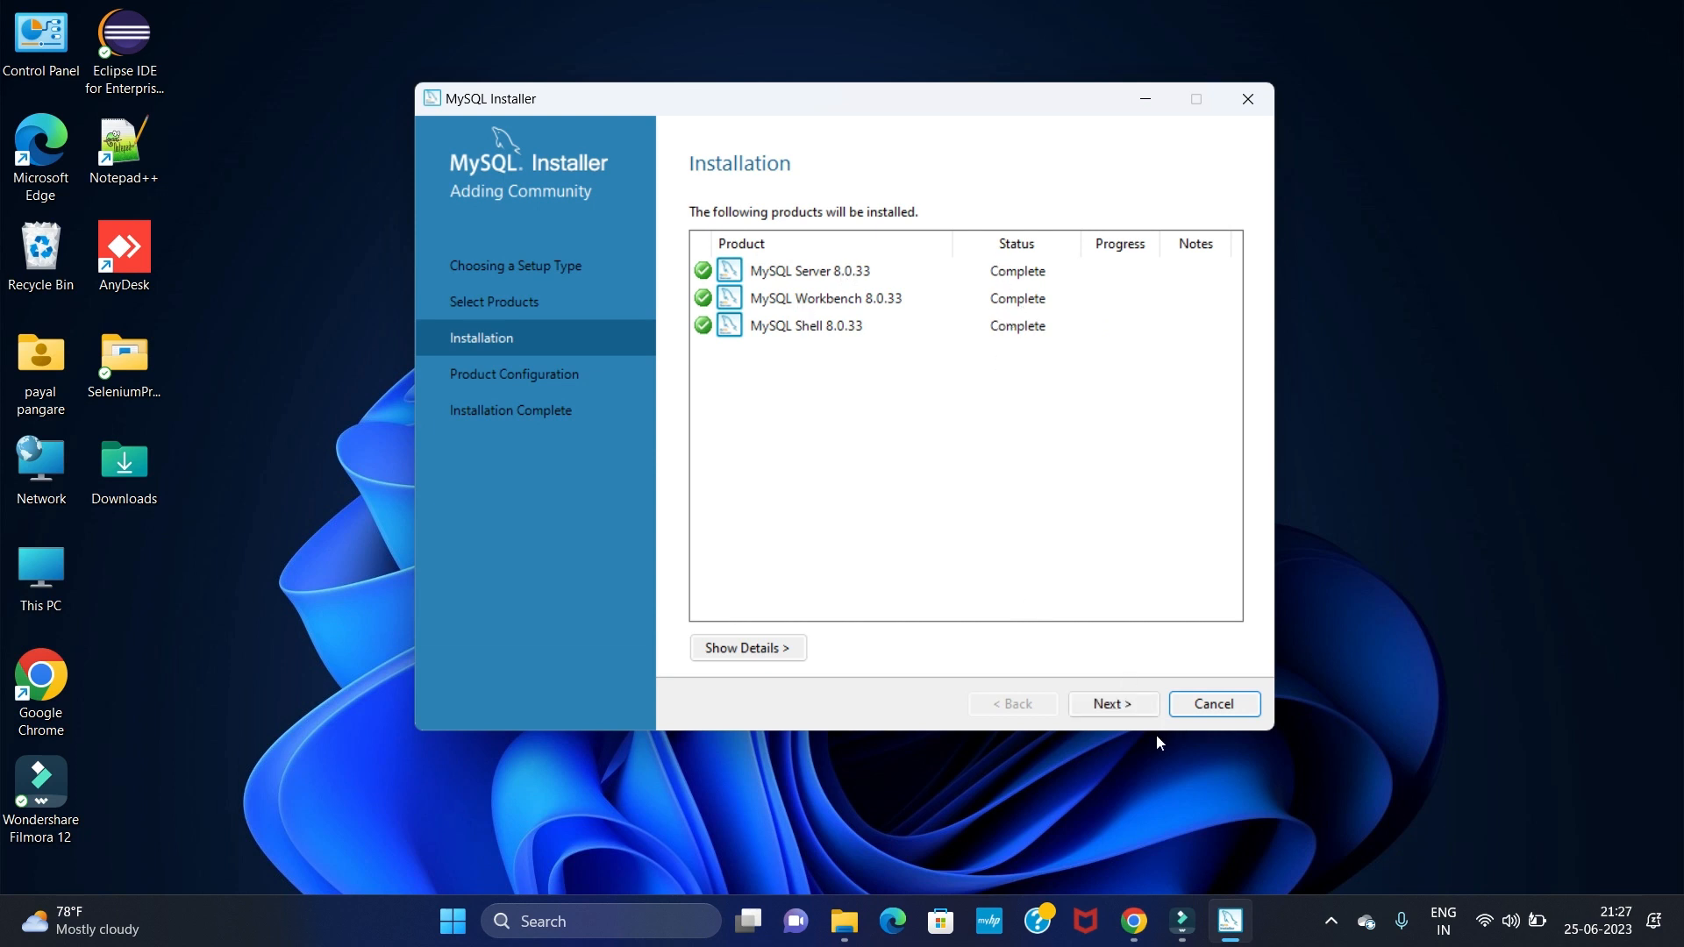
{"action": "left_click", "coordinate": [1123, 708]}
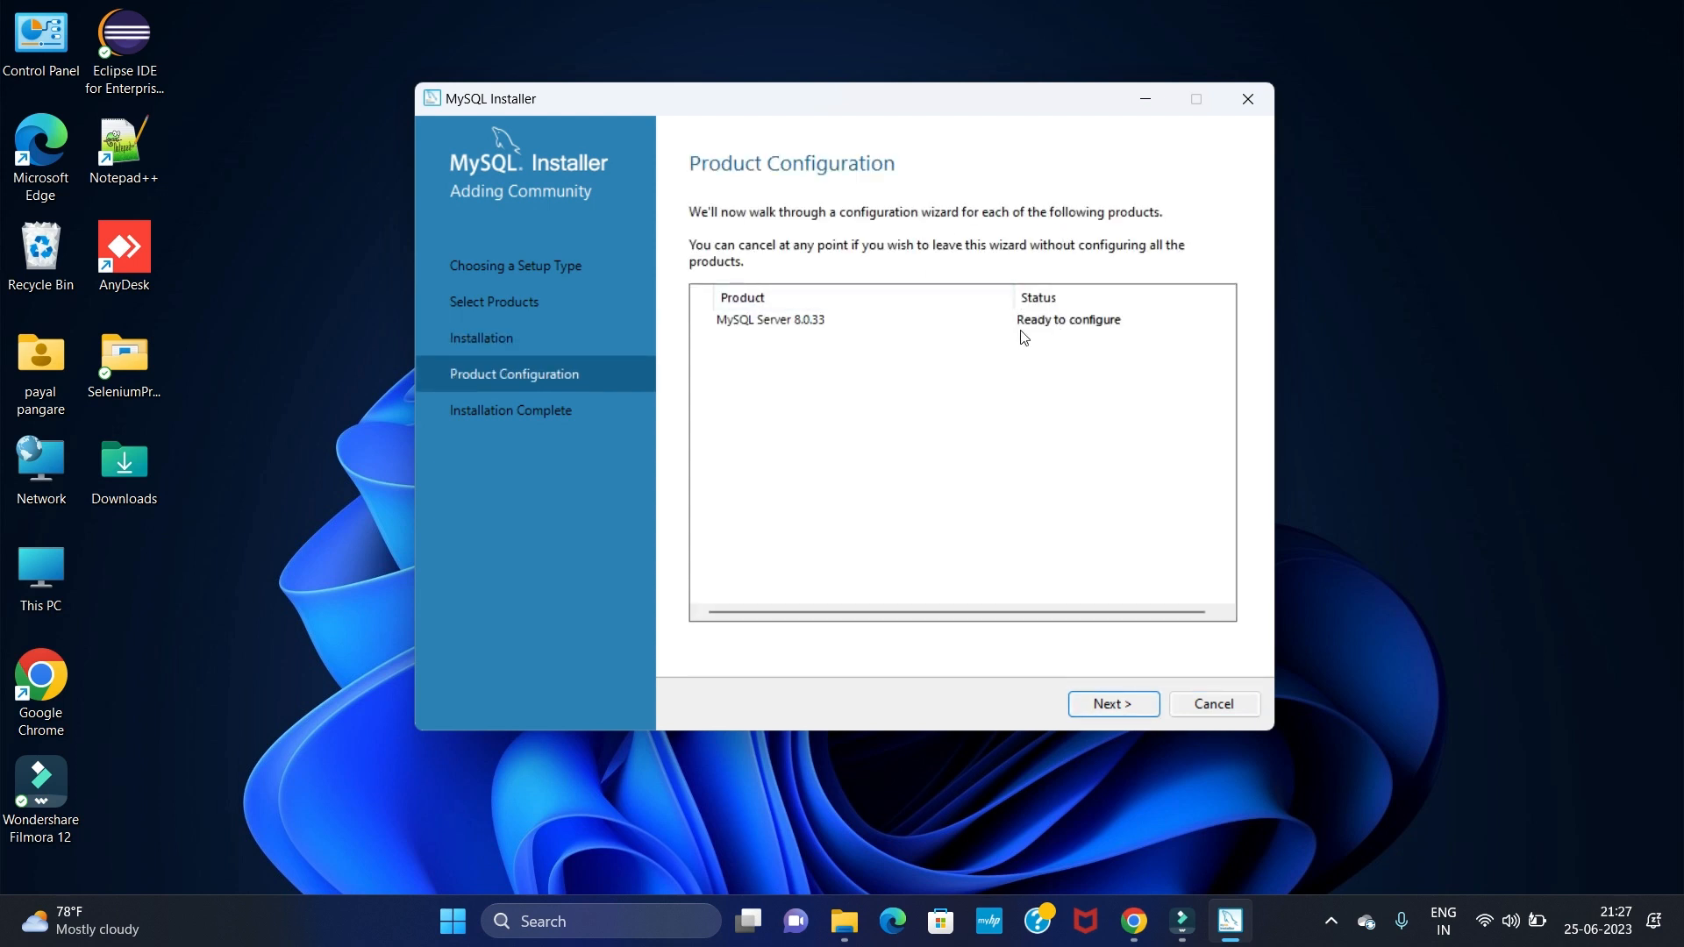
Step: Configure MySQL Server as a Development Computer with default connectivity and accept strong password encryption for authentication
{"action": "left_click", "coordinate": [1122, 702]}
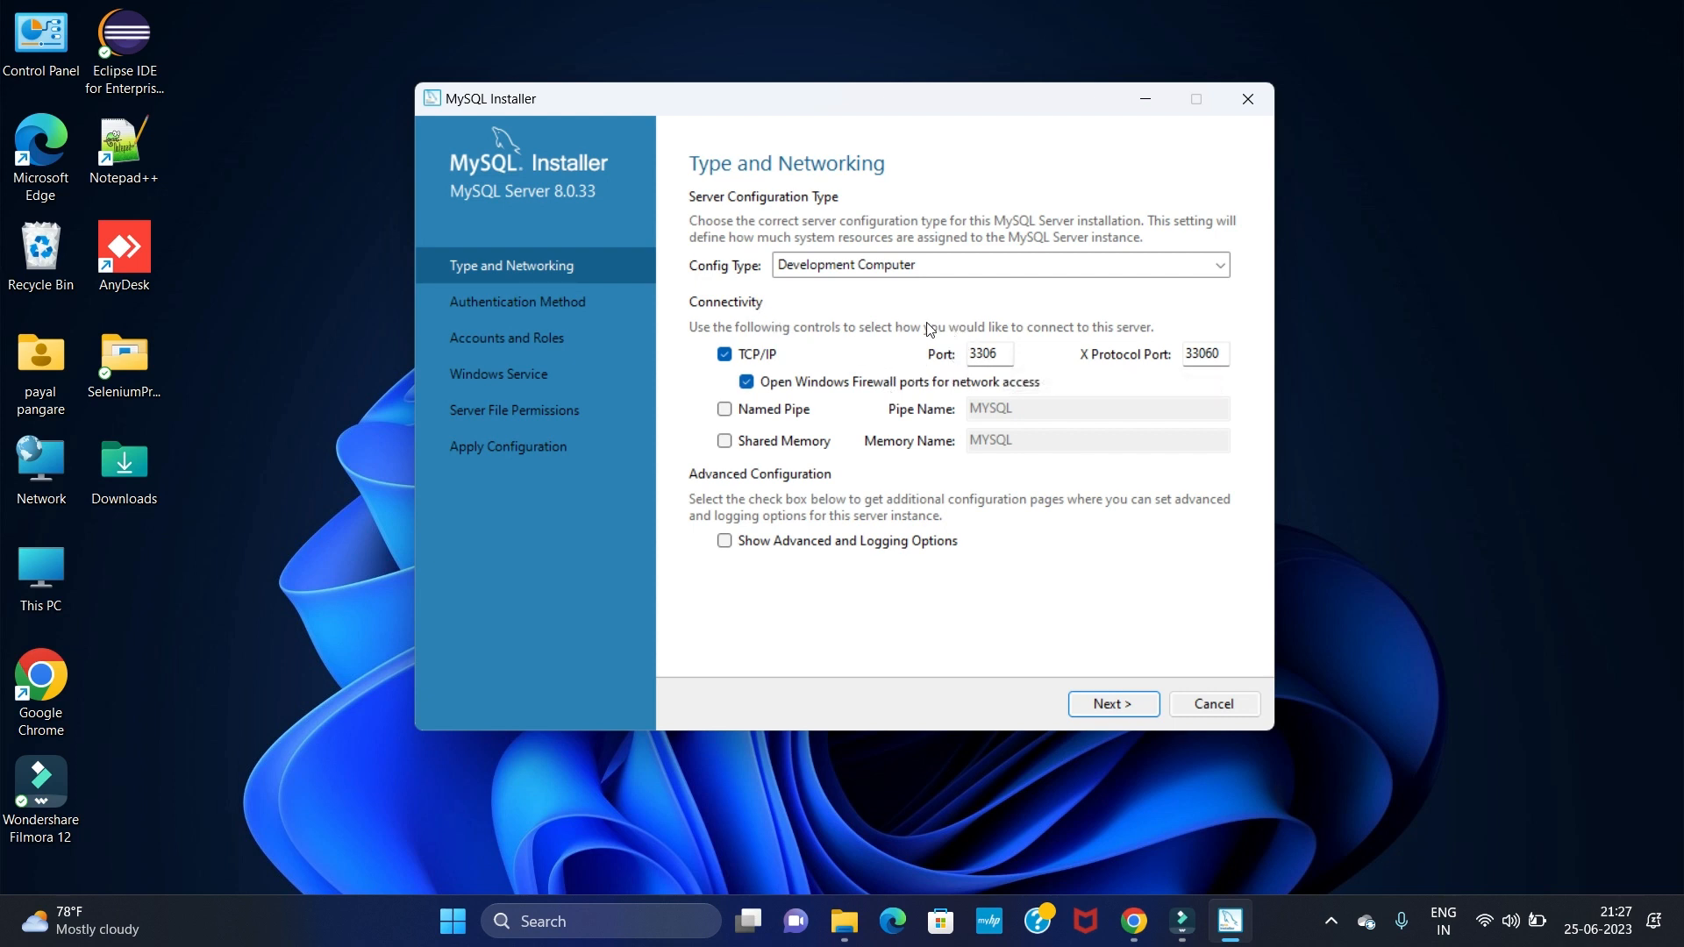
{"action": "left_click", "coordinate": [915, 349]}
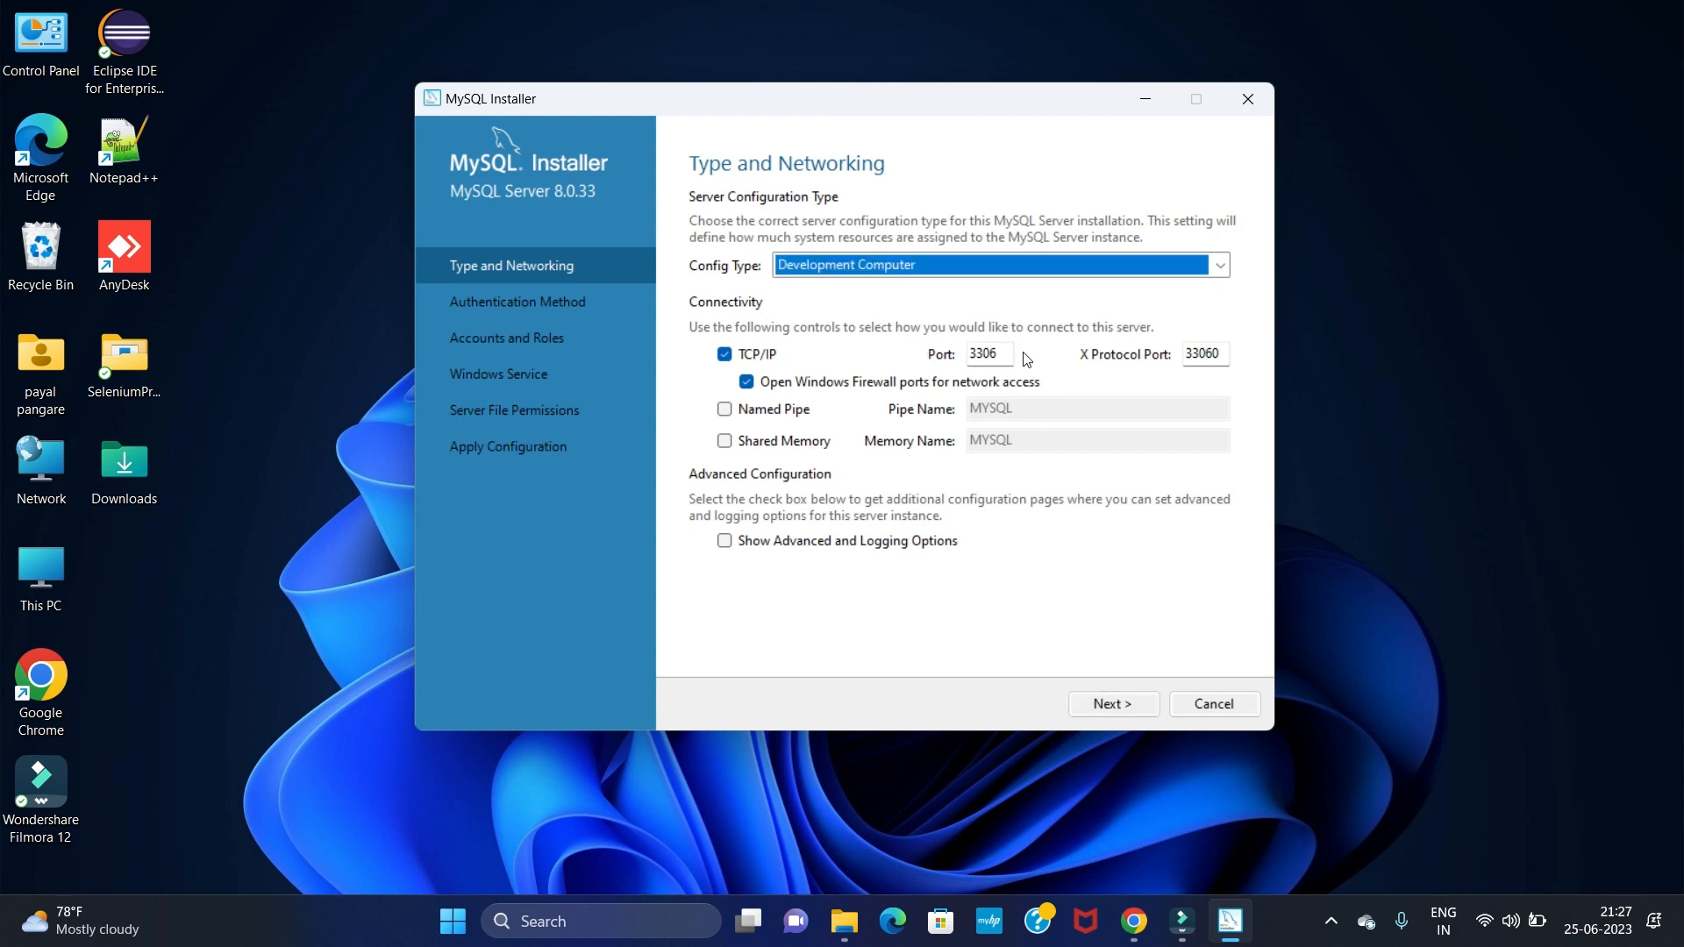
{"action": "left_click", "coordinate": [1221, 266]}
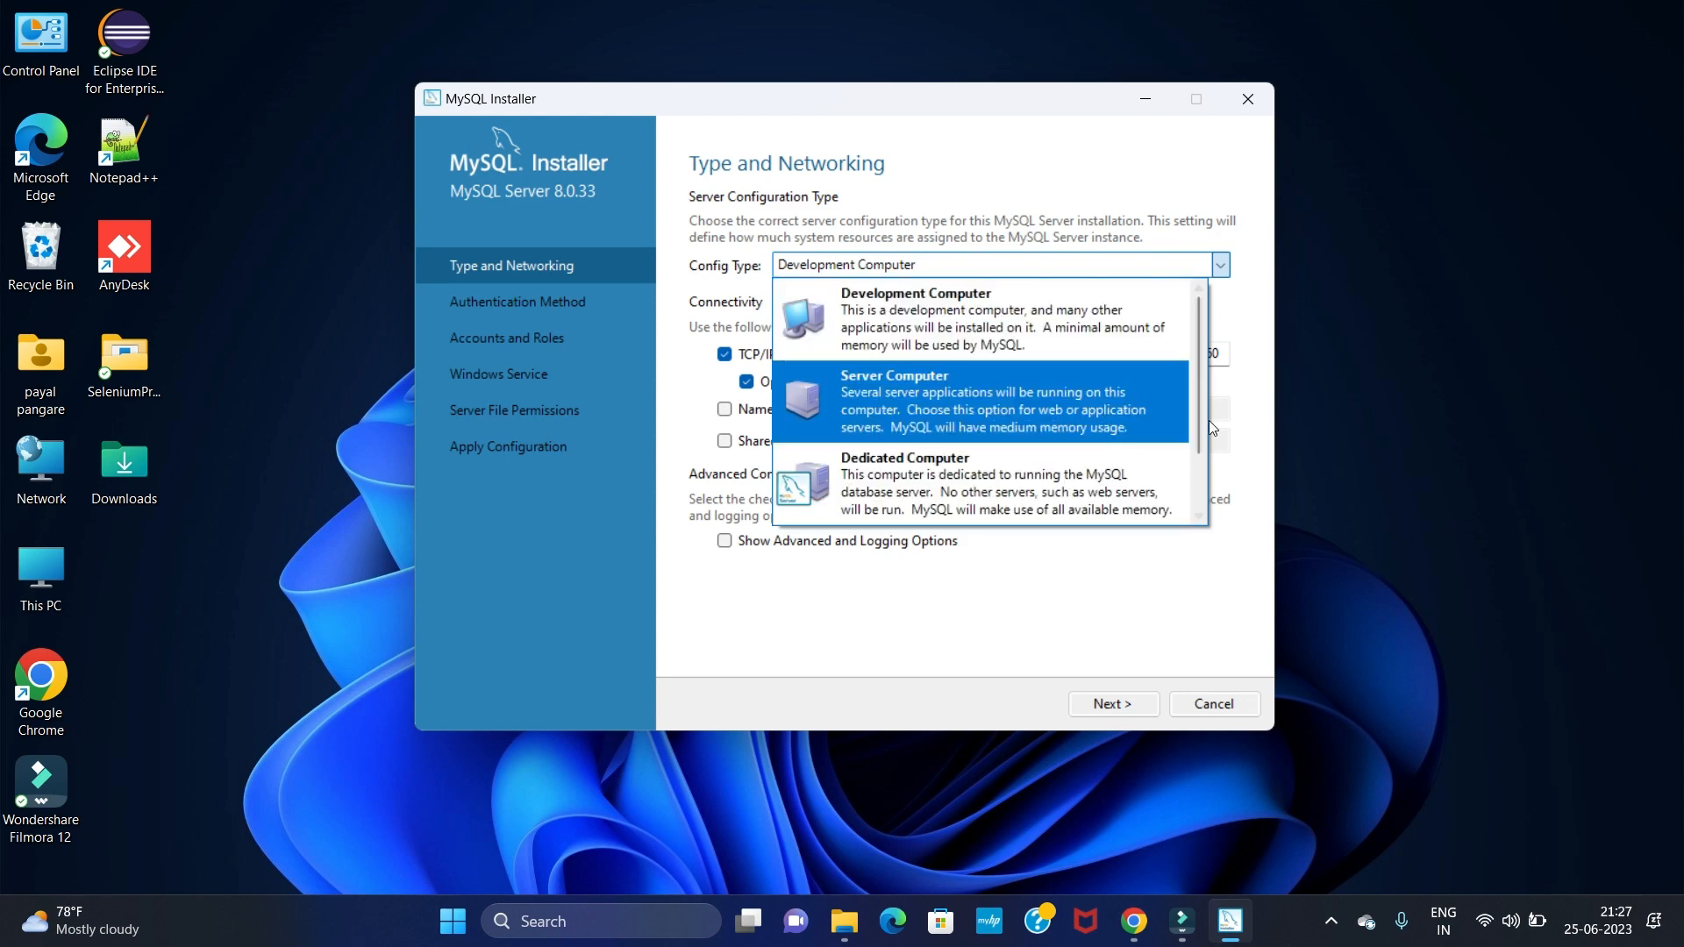
{"action": "left_click_drag", "start_coordinate": [1197, 421], "coordinate": [1192, 317]}
{"action": "left_click", "coordinate": [891, 289]}
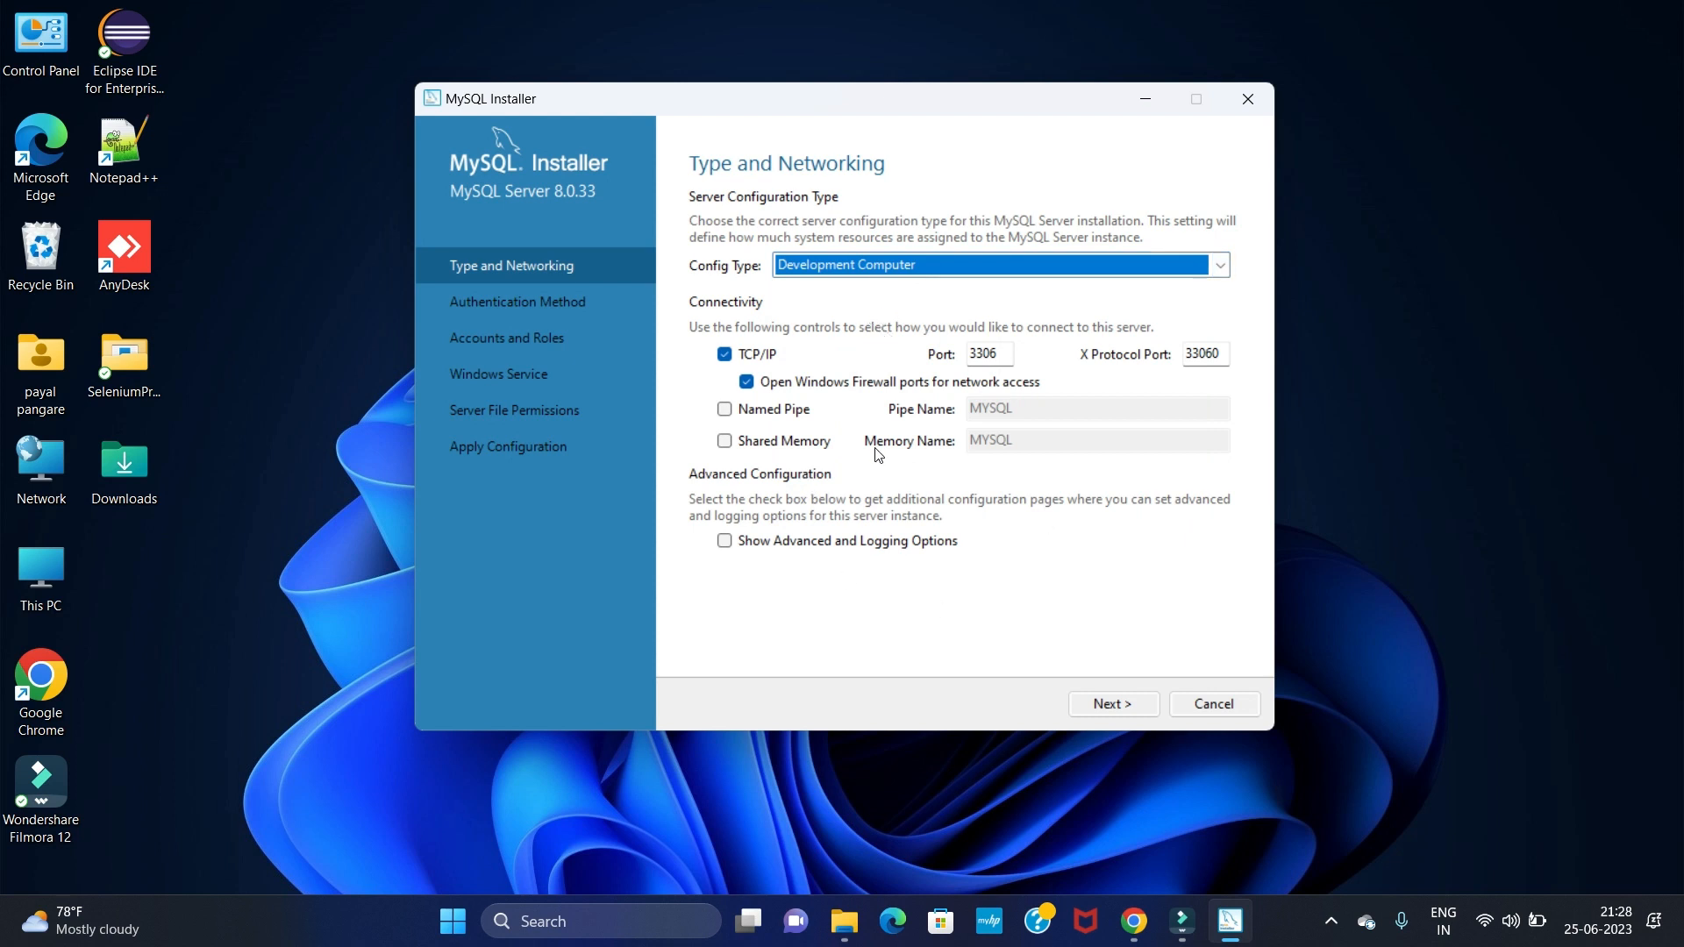
{"action": "left_click", "coordinate": [1109, 705]}
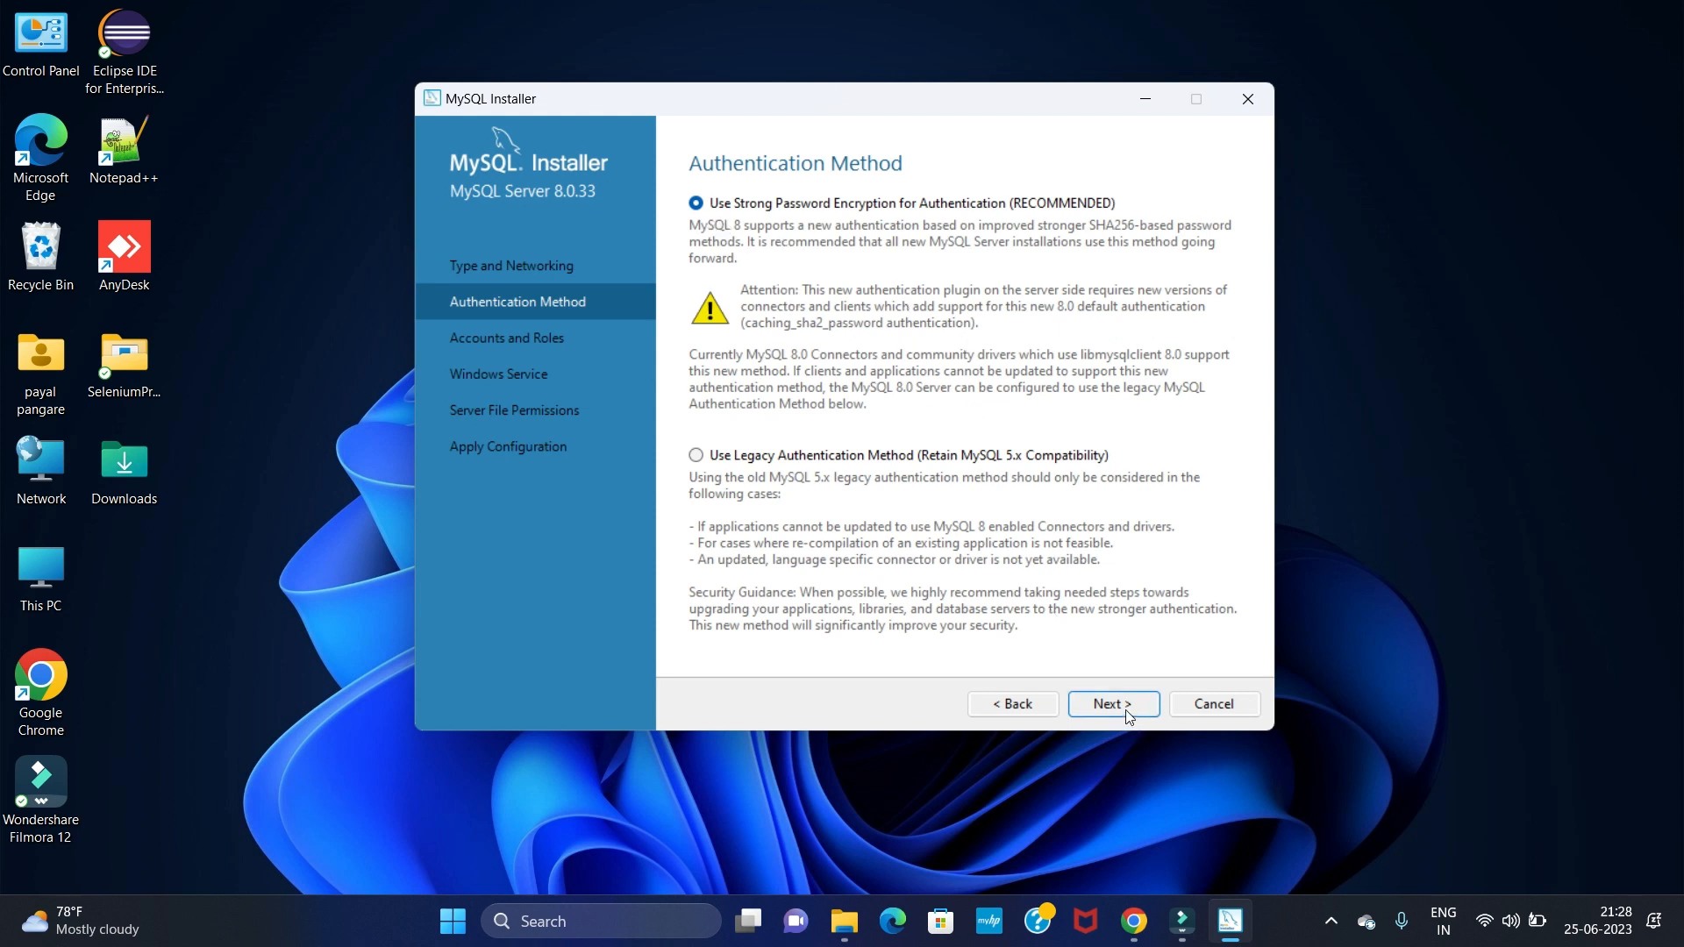
{"action": "left_click", "coordinate": [1099, 709]}
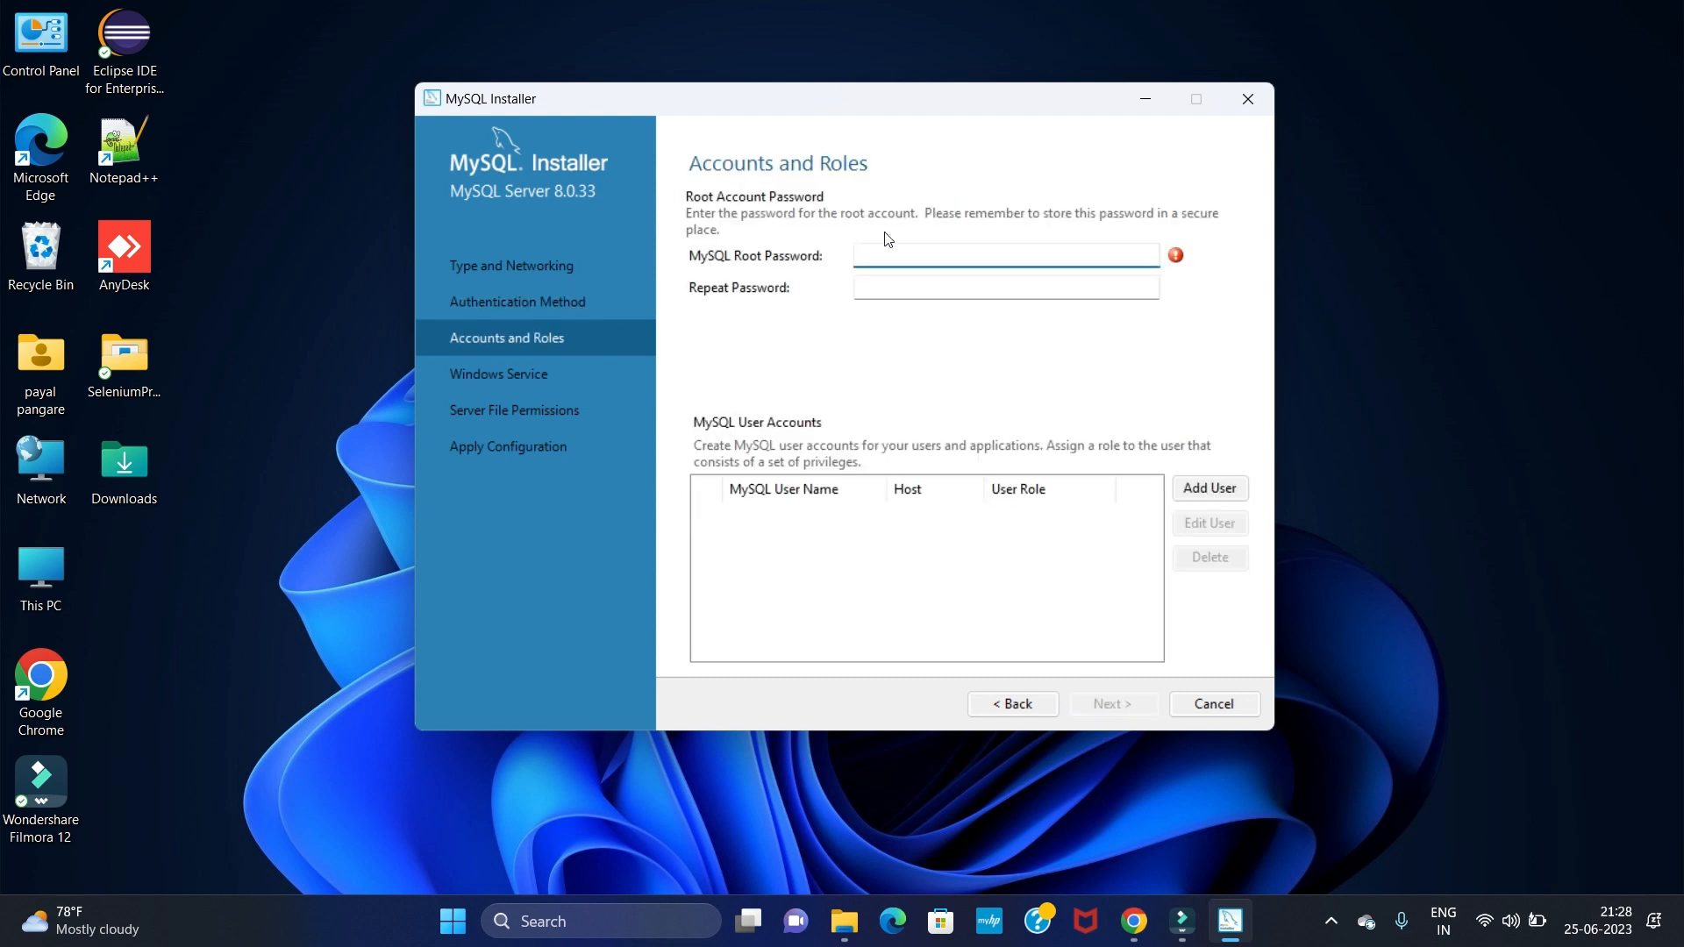
{"action": "type", "text": "*****"}
{"action": "key", "text": "BackSpace"}
{"action": "key", "text": "BackSpace"}
{"action": "key", "text": "BackSpace"}
{"action": "key", "text": "BackSpace"}
{"action": "key", "text": "BackSpace"}
{"action": "type", "text": "**********"}
{"action": "key", "text": "BackSpace"}
{"action": "key", "text": "BackSpace"}
{"action": "key", "text": "BackSpace"}
{"action": "key", "text": "BackSpace"}
{"action": "key", "text": "BackSpace"}
{"action": "key", "text": "BackSpace"}
{"action": "key", "text": "BackSpace"}
{"action": "key", "text": "BackSpace"}
{"action": "key", "text": "BackSpace"}
{"action": "key", "text": "BackSpace"}
Step: Enter and repeat the MySQL root password, leaving the user accounts list empty, and continue to the Windows service settings
{"action": "type", "text": "************"}
{"action": "key", "text": "Caps_Lock"}
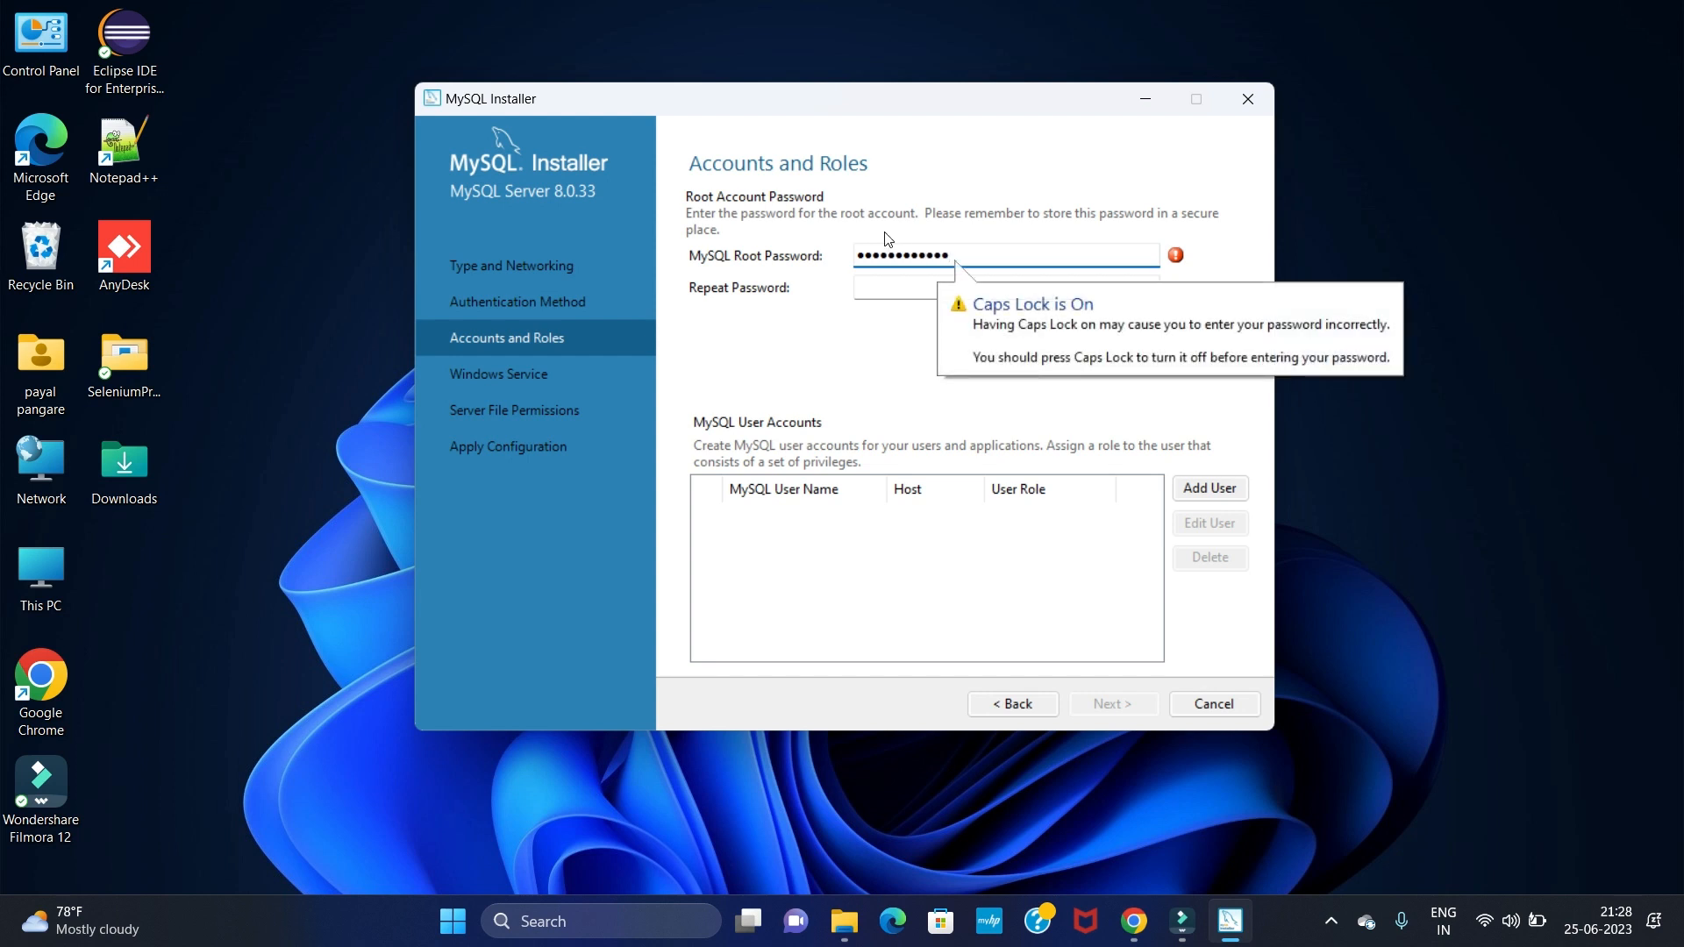
{"action": "key", "text": "Caps_Lock"}
{"action": "type", "text": "*"}
{"action": "key", "text": "Tab"}
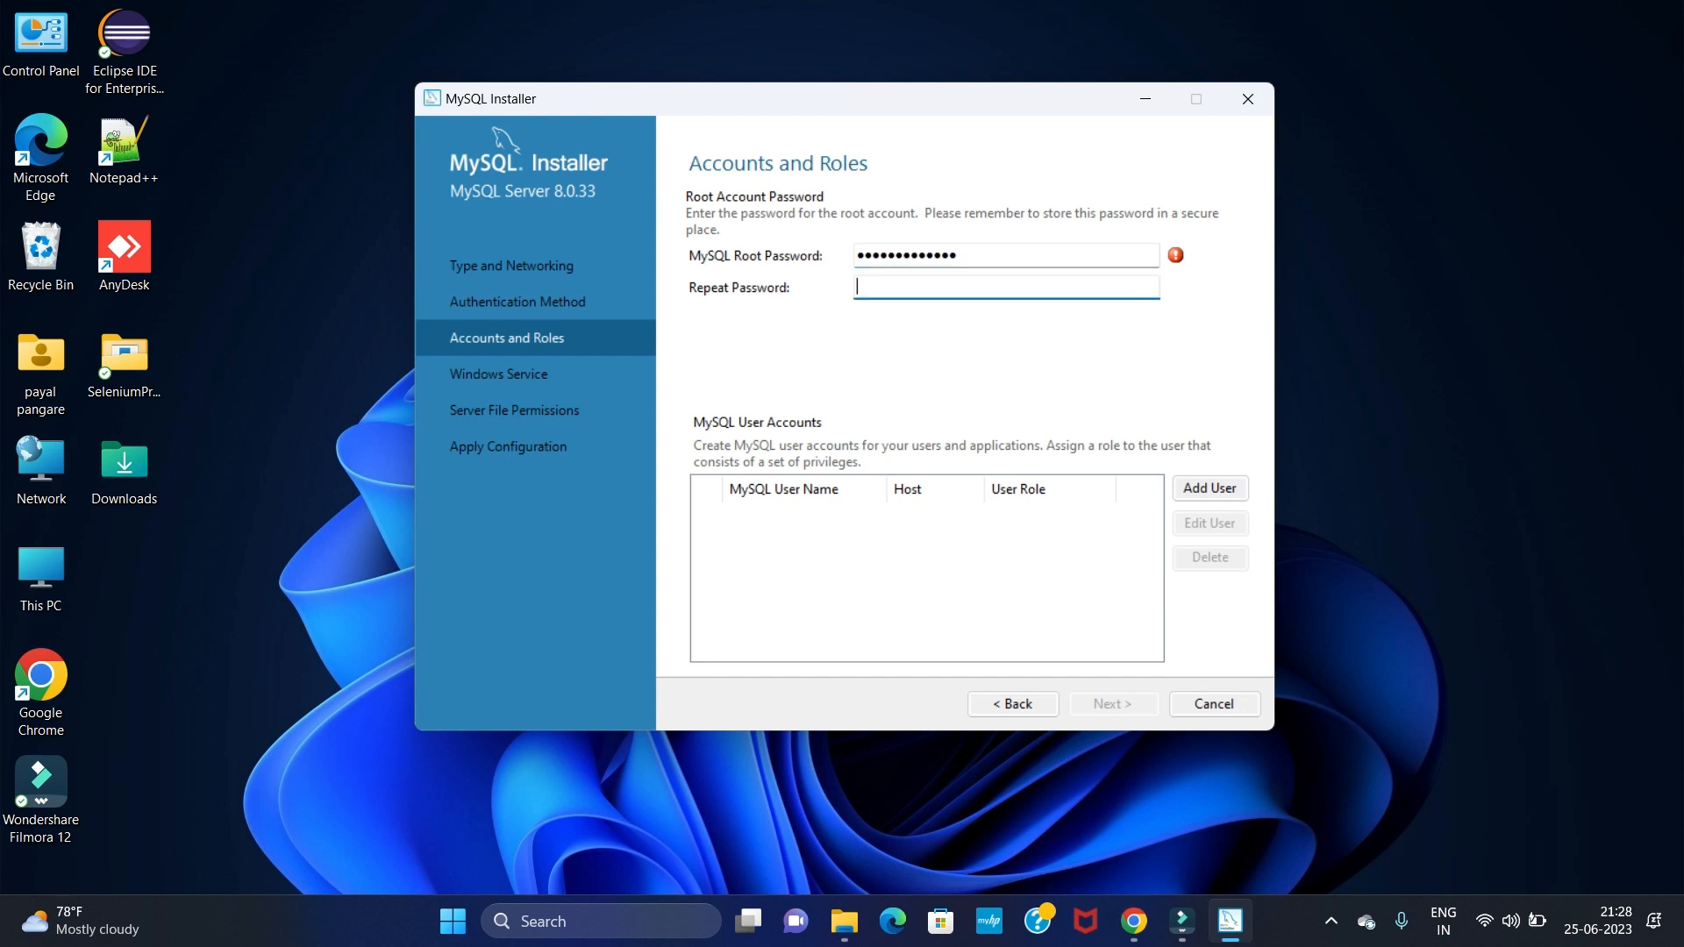
{"action": "type", "text": "*************"}
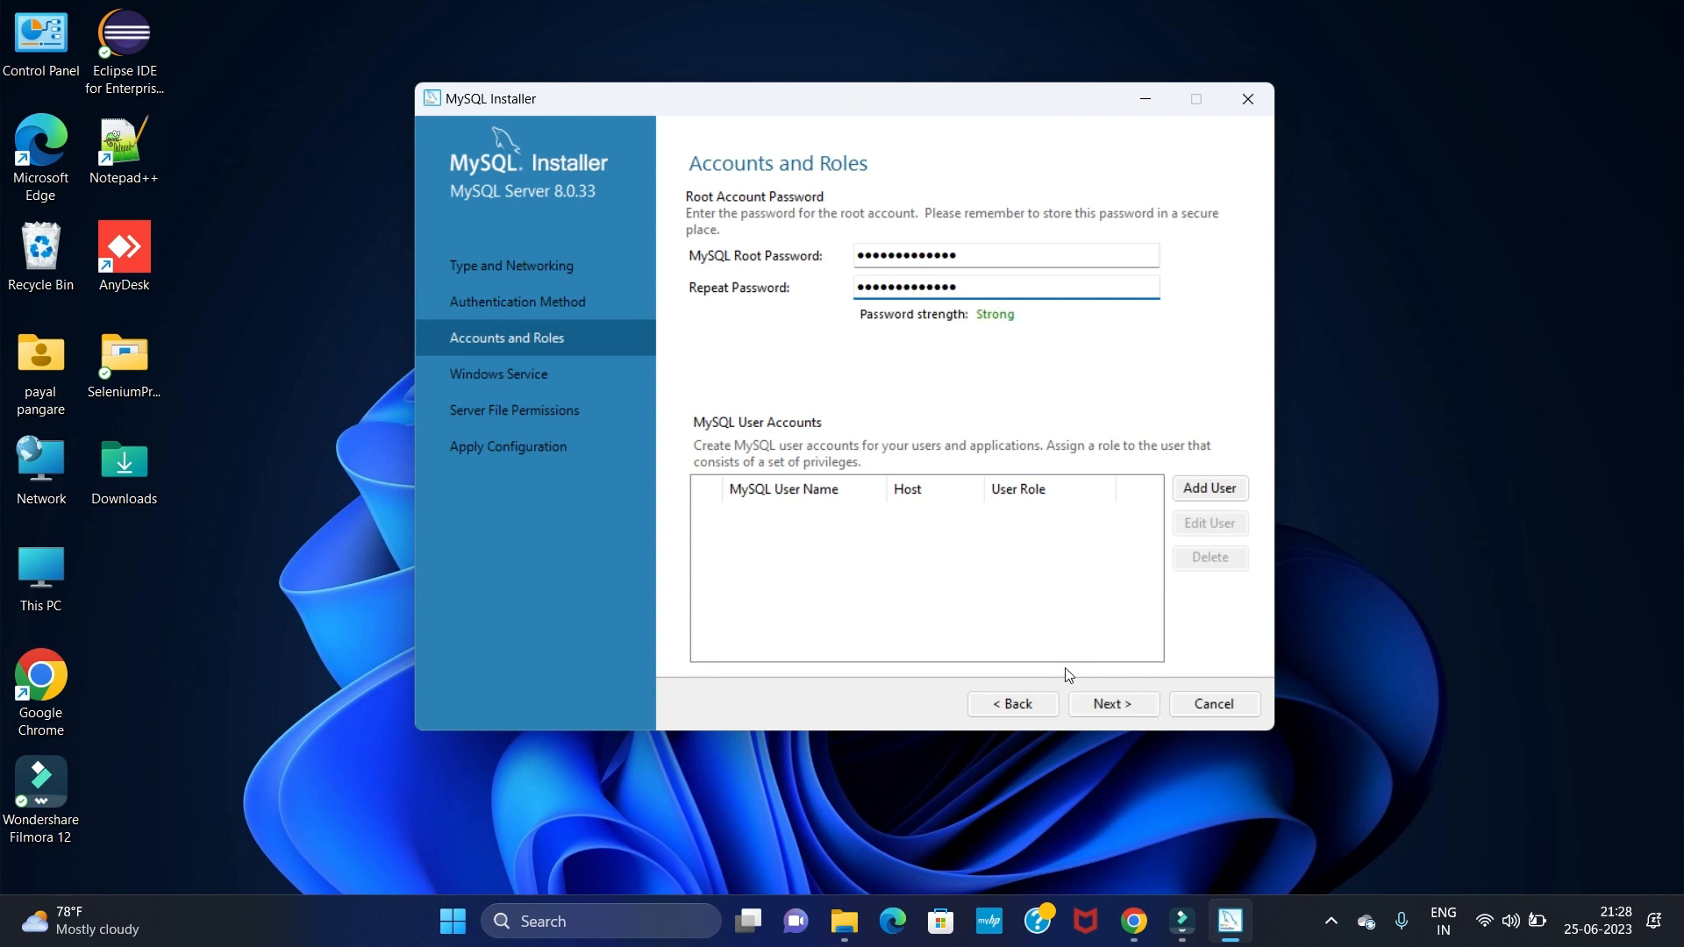
{"action": "left_click", "coordinate": [1093, 705]}
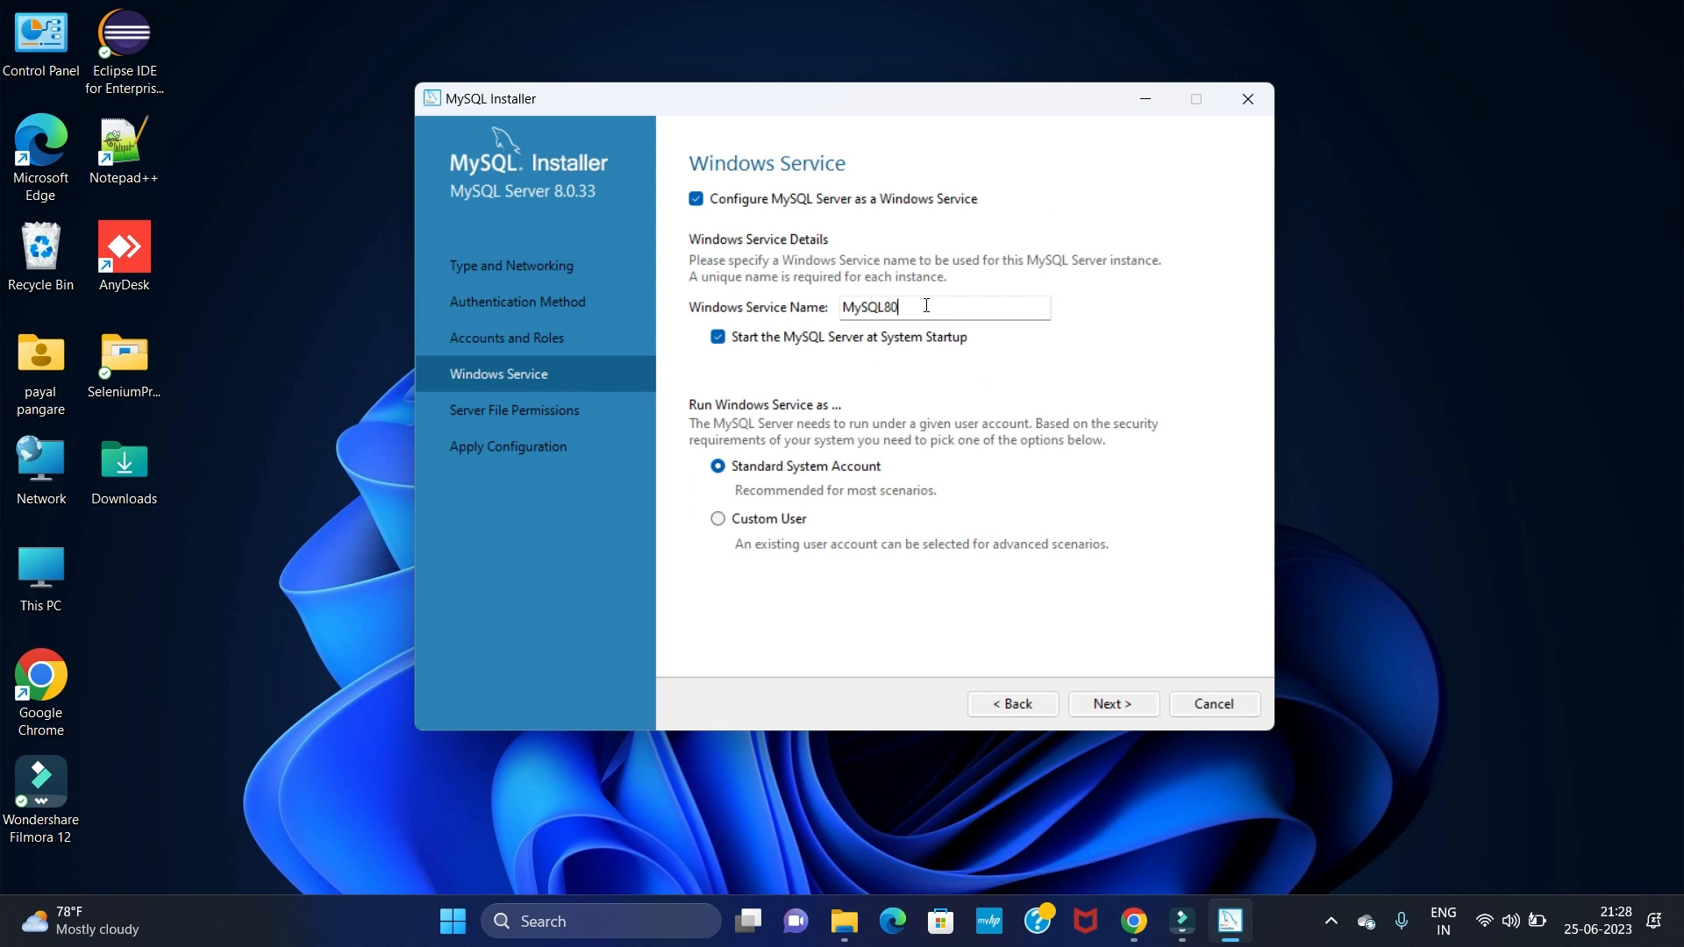
Step: Accept the Windows service name MySQL80 and the server file permissions granting full access to the service user and administrators only
{"action": "left_click_drag", "start_coordinate": [933, 307], "coordinate": [838, 311]}
{"action": "left_click", "coordinate": [1113, 704]}
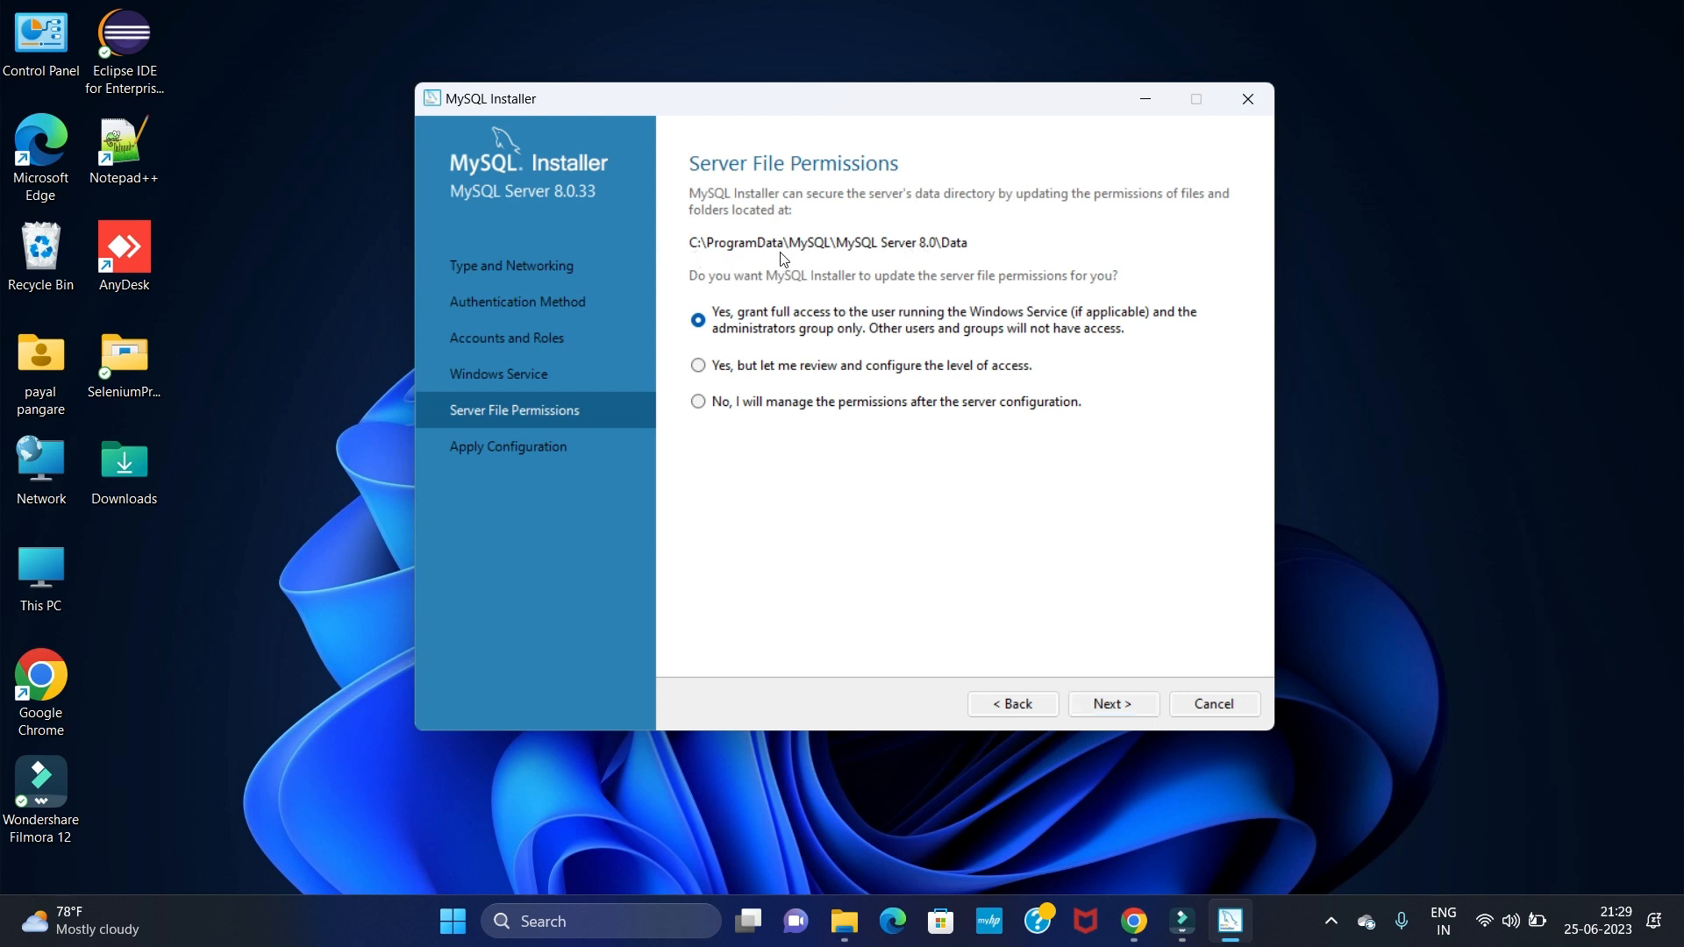
{"action": "left_click", "coordinate": [1107, 716]}
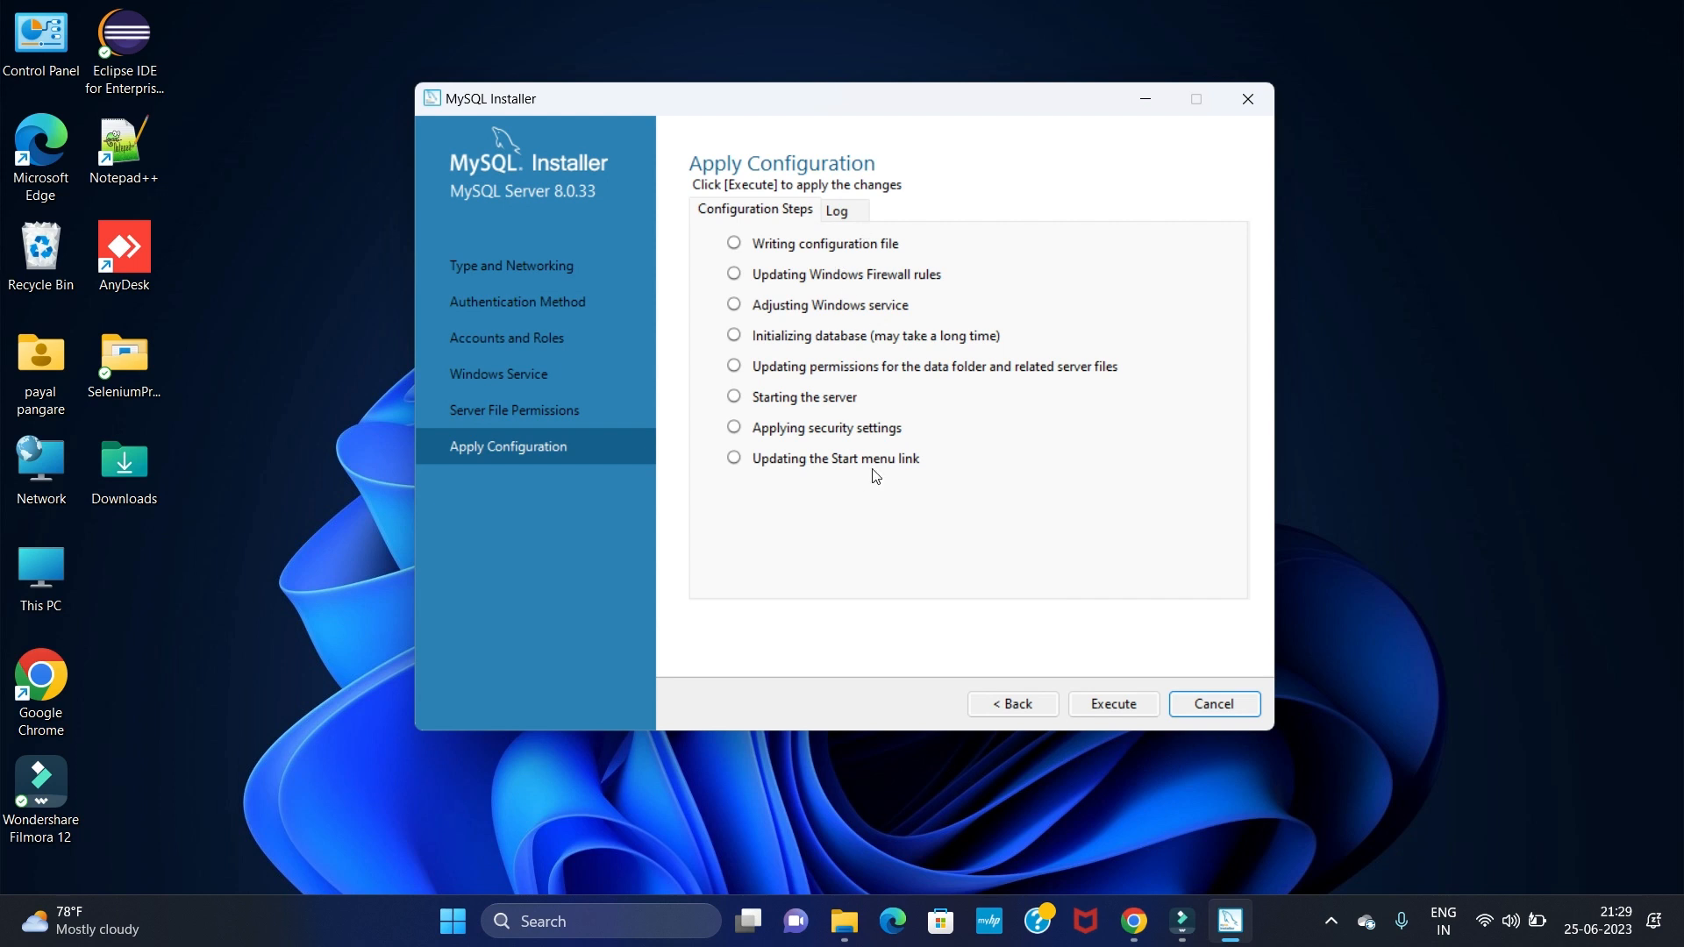
Step: Apply the MySQL Server configuration and finish the installer with MySQL Workbench and MySQL Shell set to start after setup
{"action": "left_click", "coordinate": [1106, 696]}
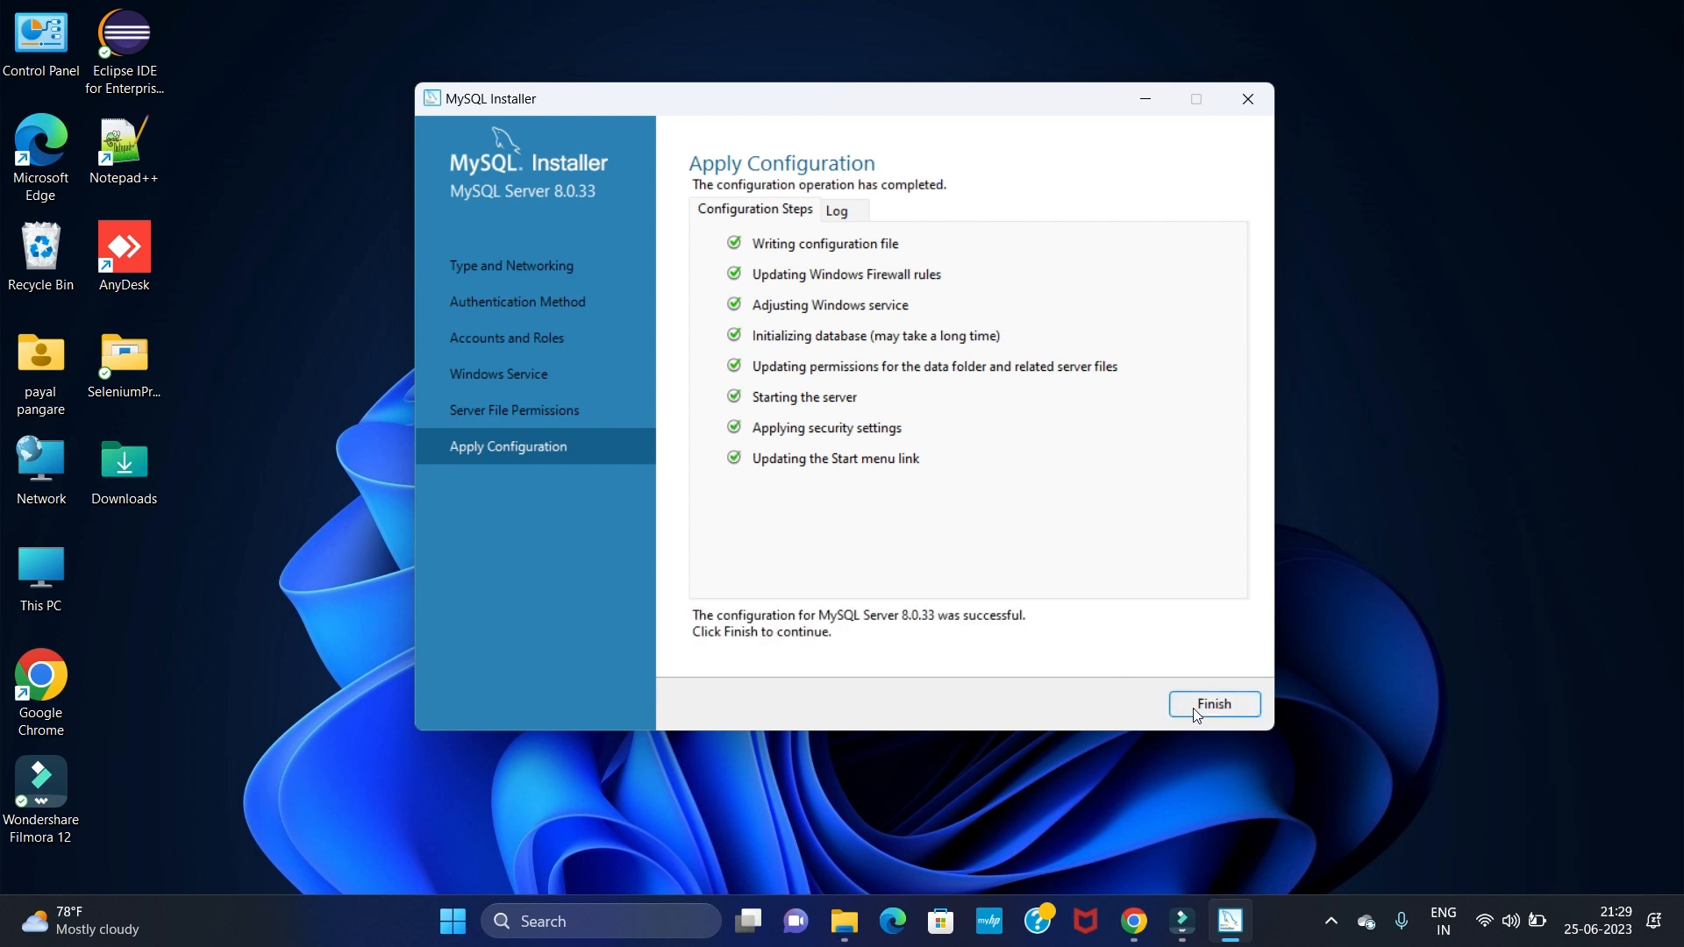
{"action": "left_click", "coordinate": [1196, 706]}
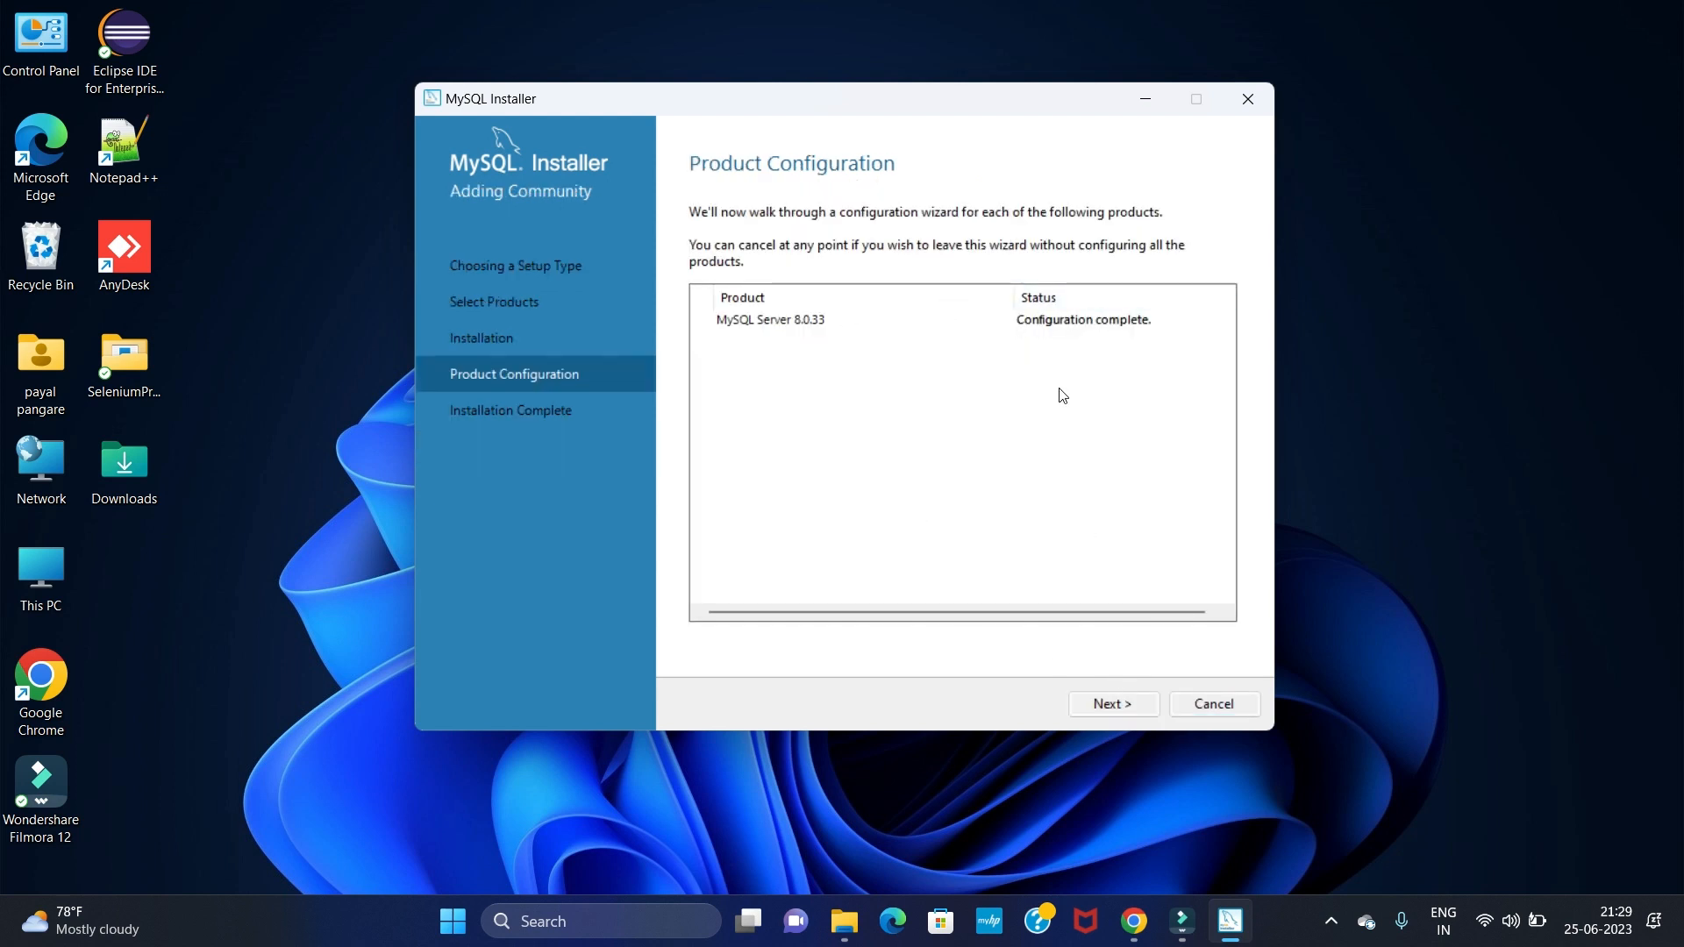
{"action": "left_click", "coordinate": [1111, 709]}
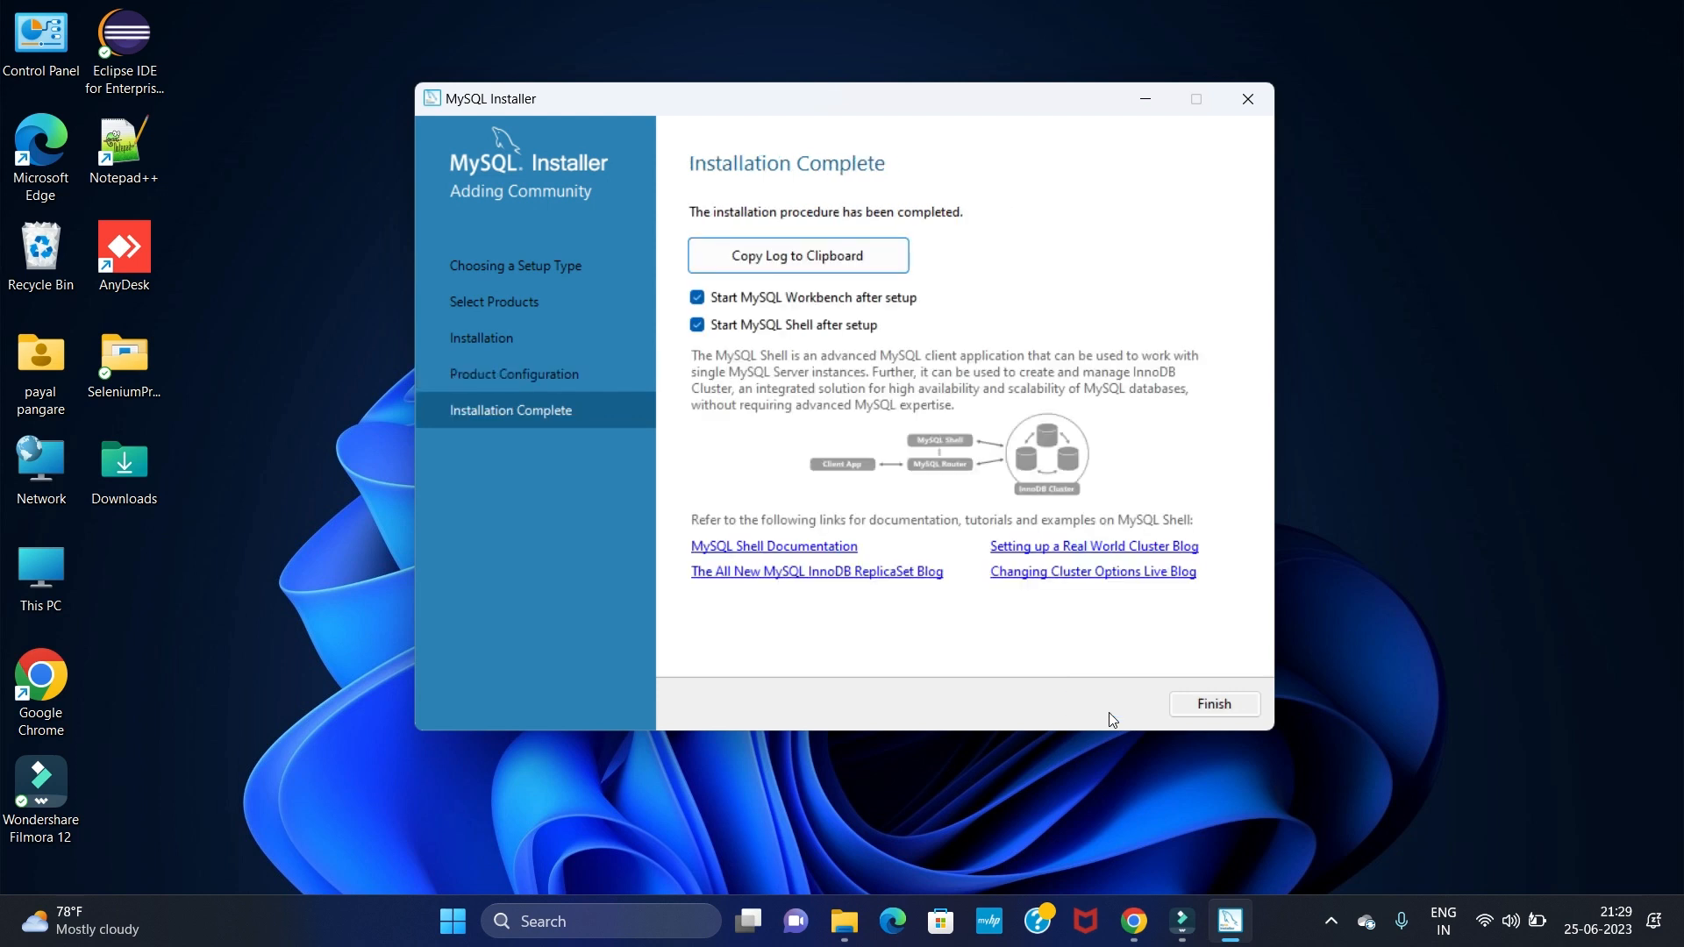
{"action": "left_click", "coordinate": [1215, 707]}
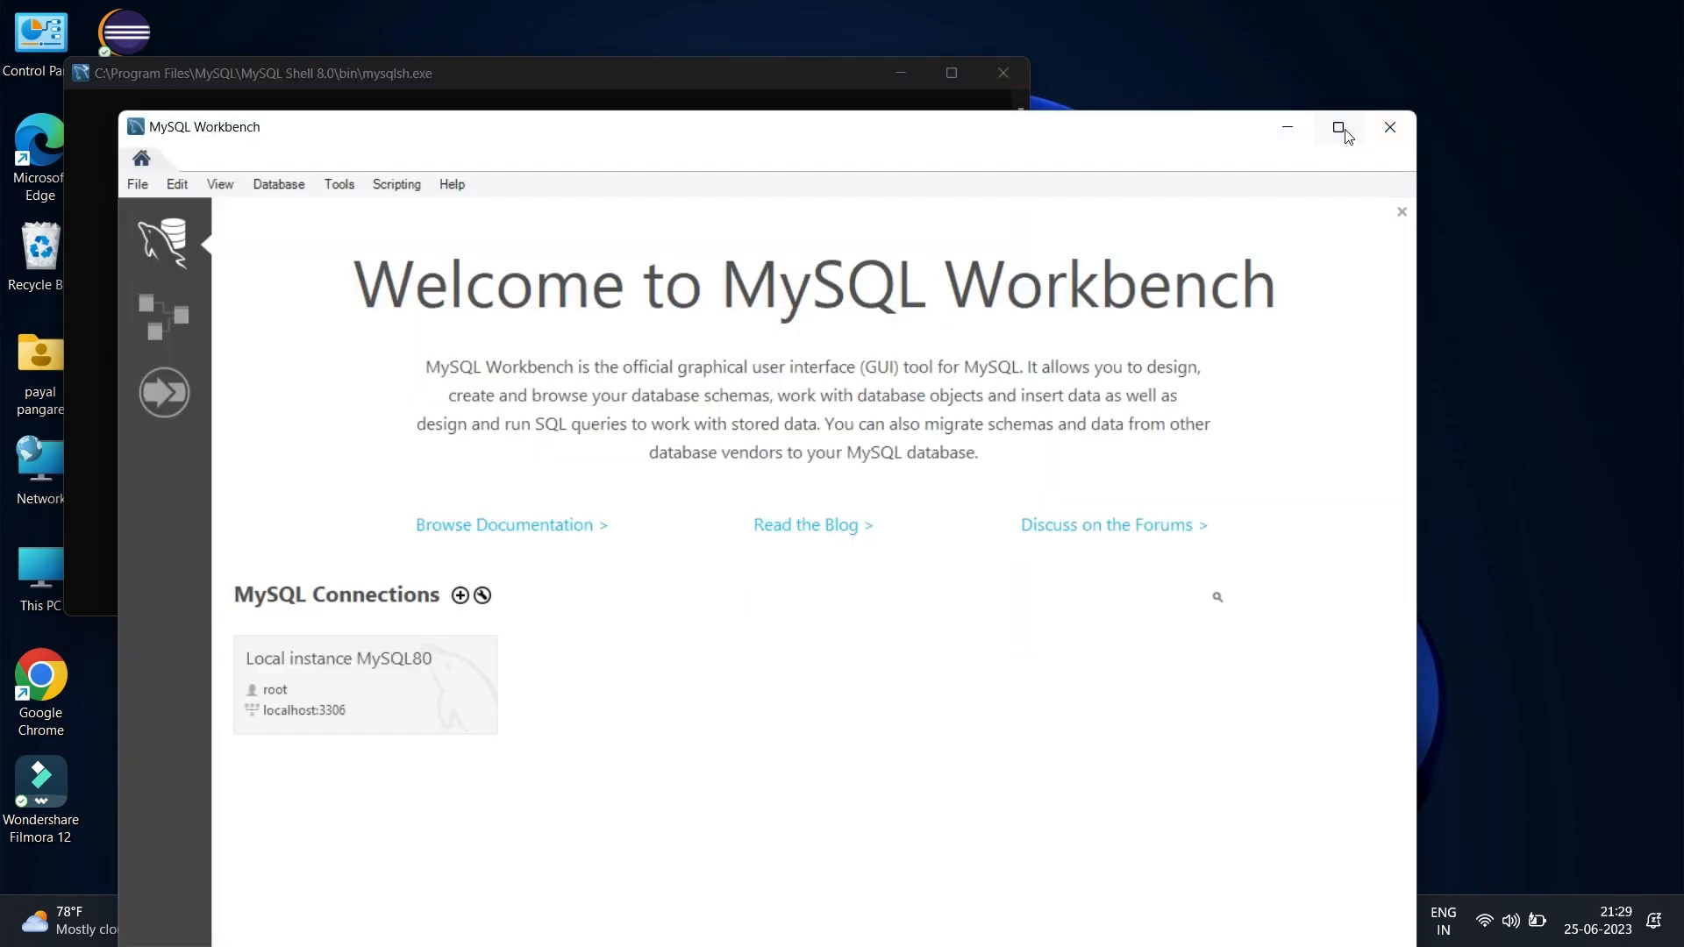
Step: Maximize MySQL Workbench and try to open the Local instance MySQL80 connection
{"action": "left_click", "coordinate": [1339, 127]}
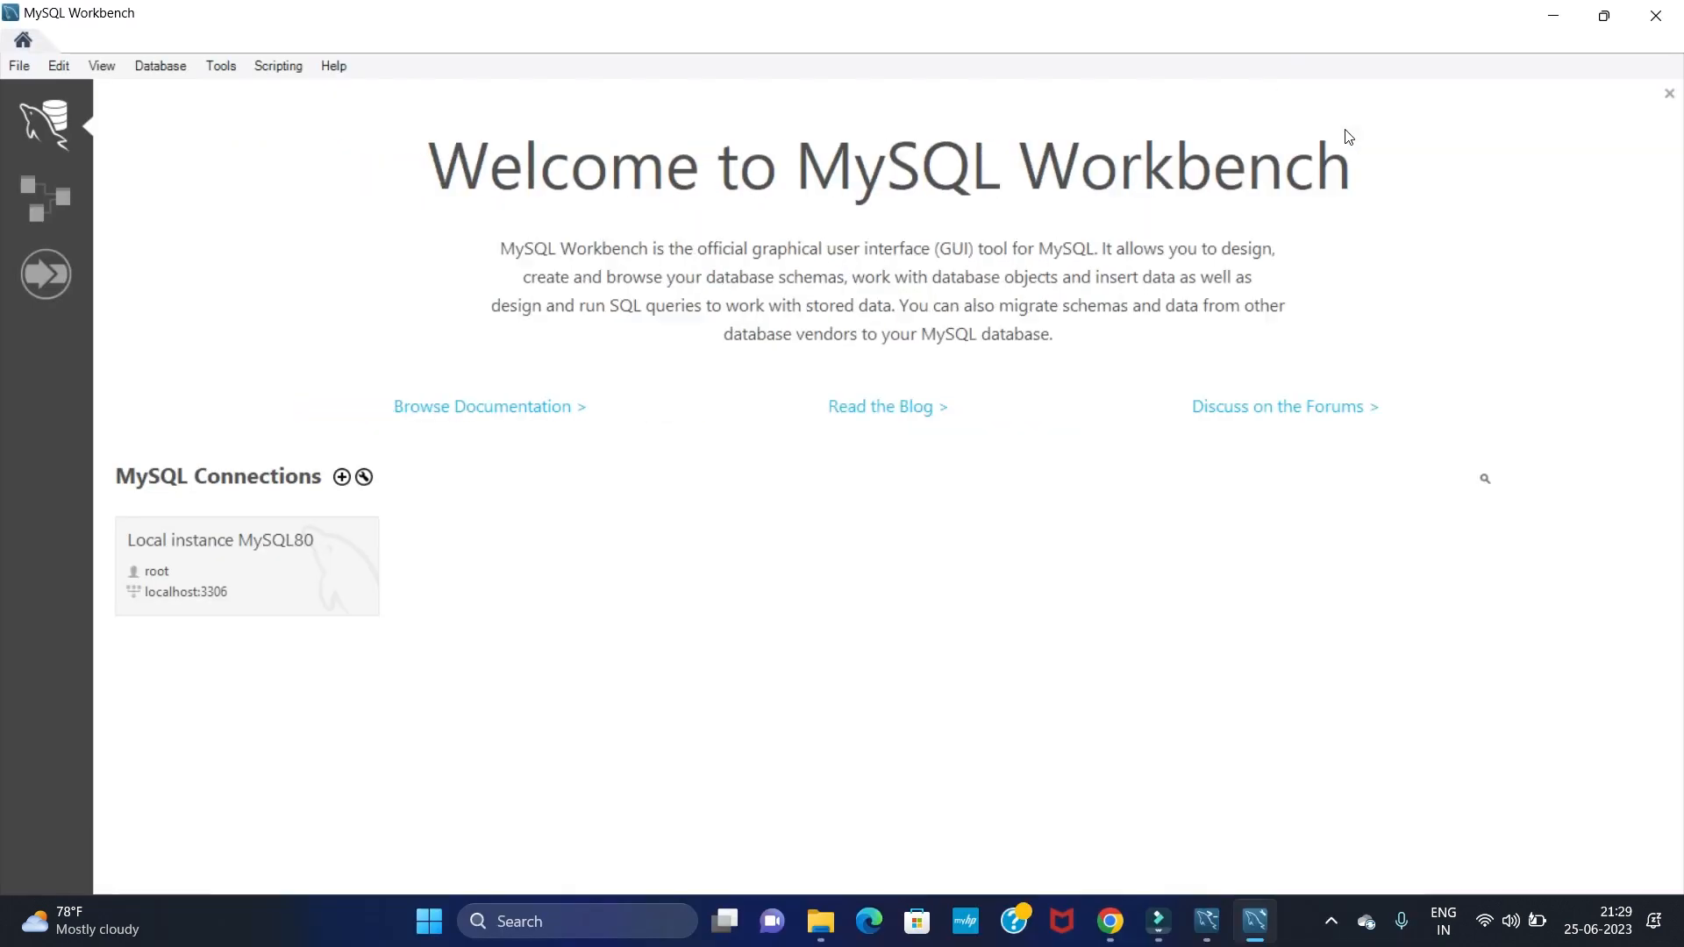
{"action": "left_click", "coordinate": [163, 566]}
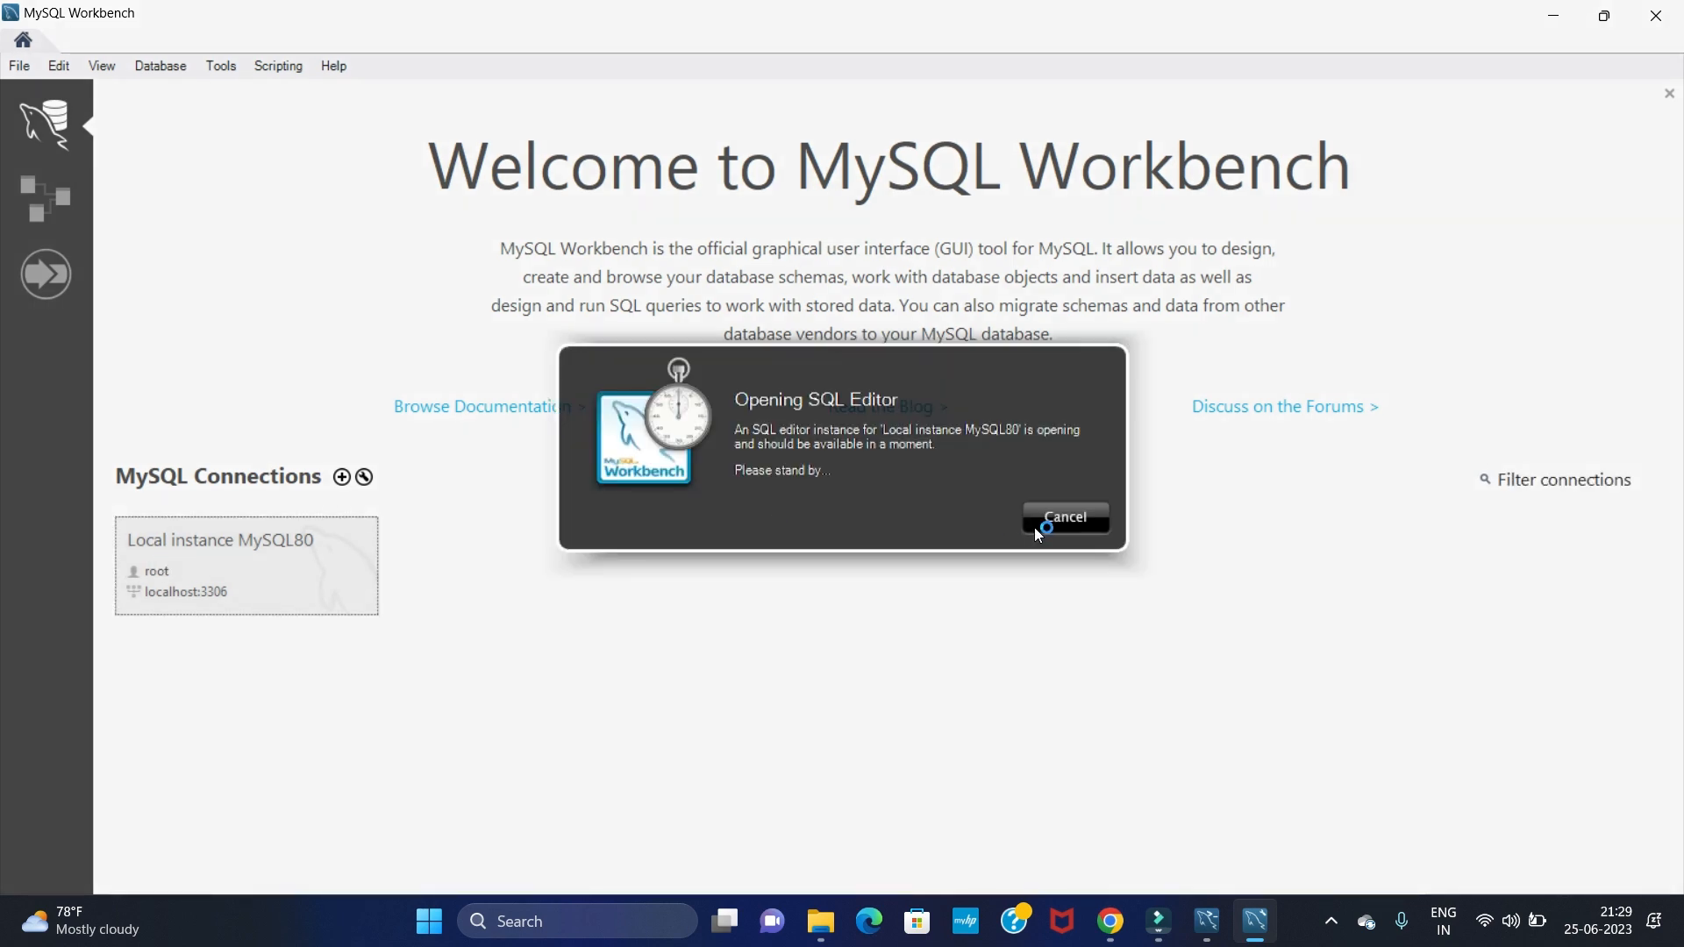
{"action": "left_click", "coordinate": [1060, 518]}
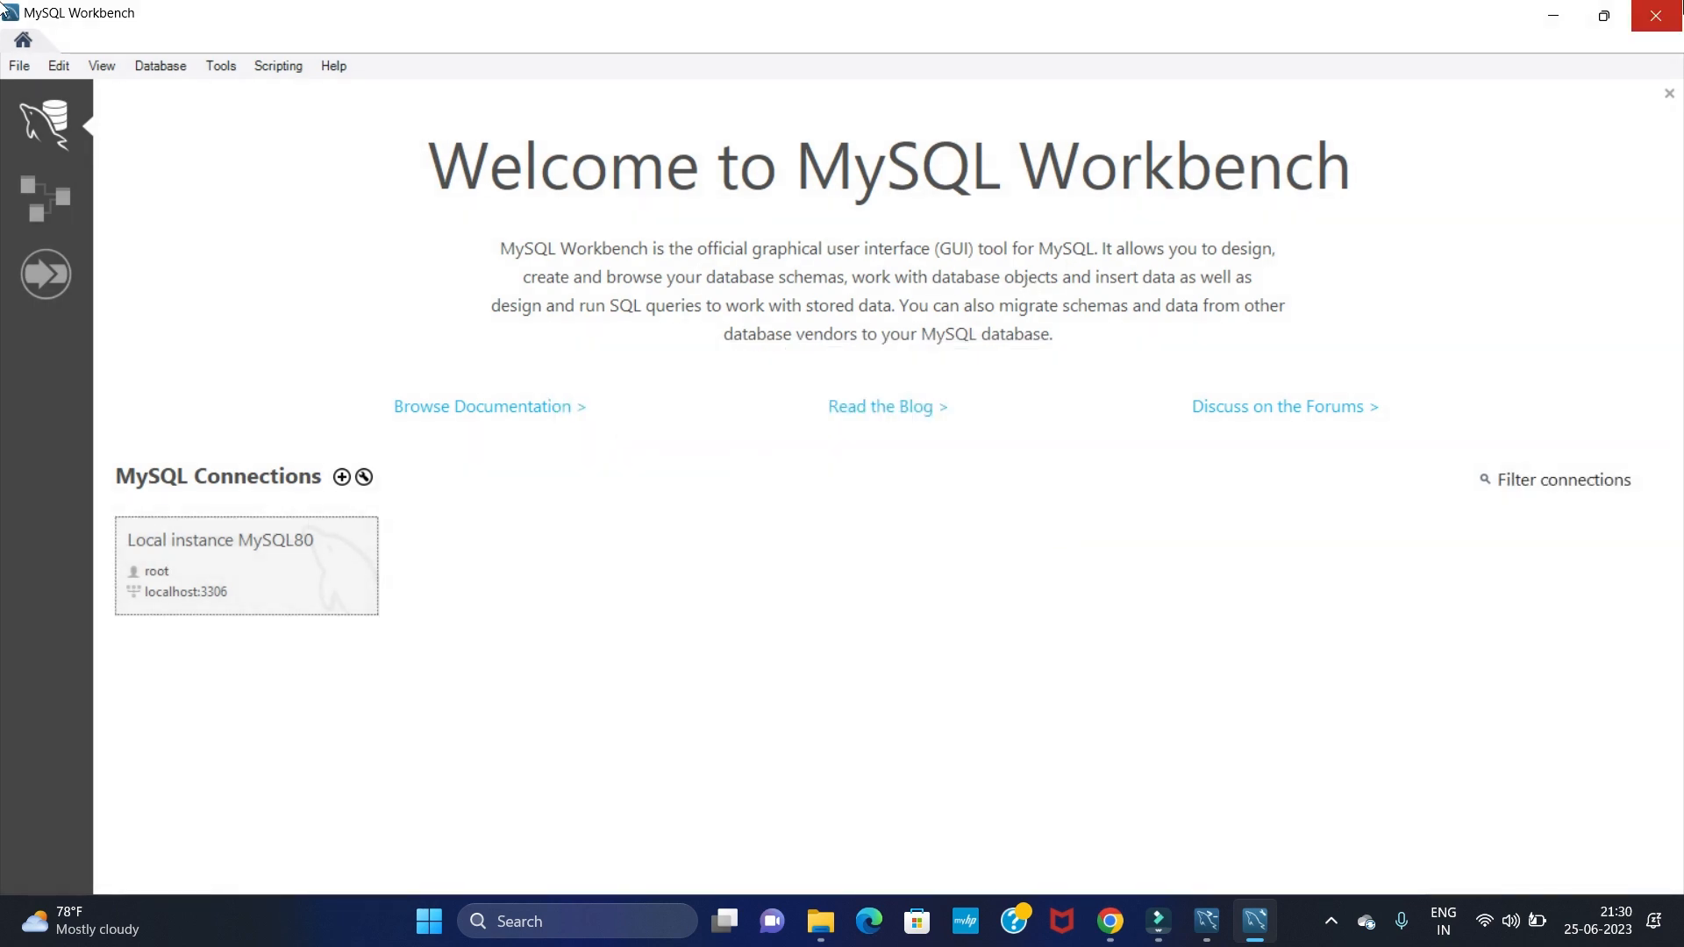
Step: Minimize Workbench, switch to File Explorer, and copy the path of the C:\Program Files\MySQL\MySQL Server 8.0\bin folder
{"action": "left_click", "coordinate": [1558, 20]}
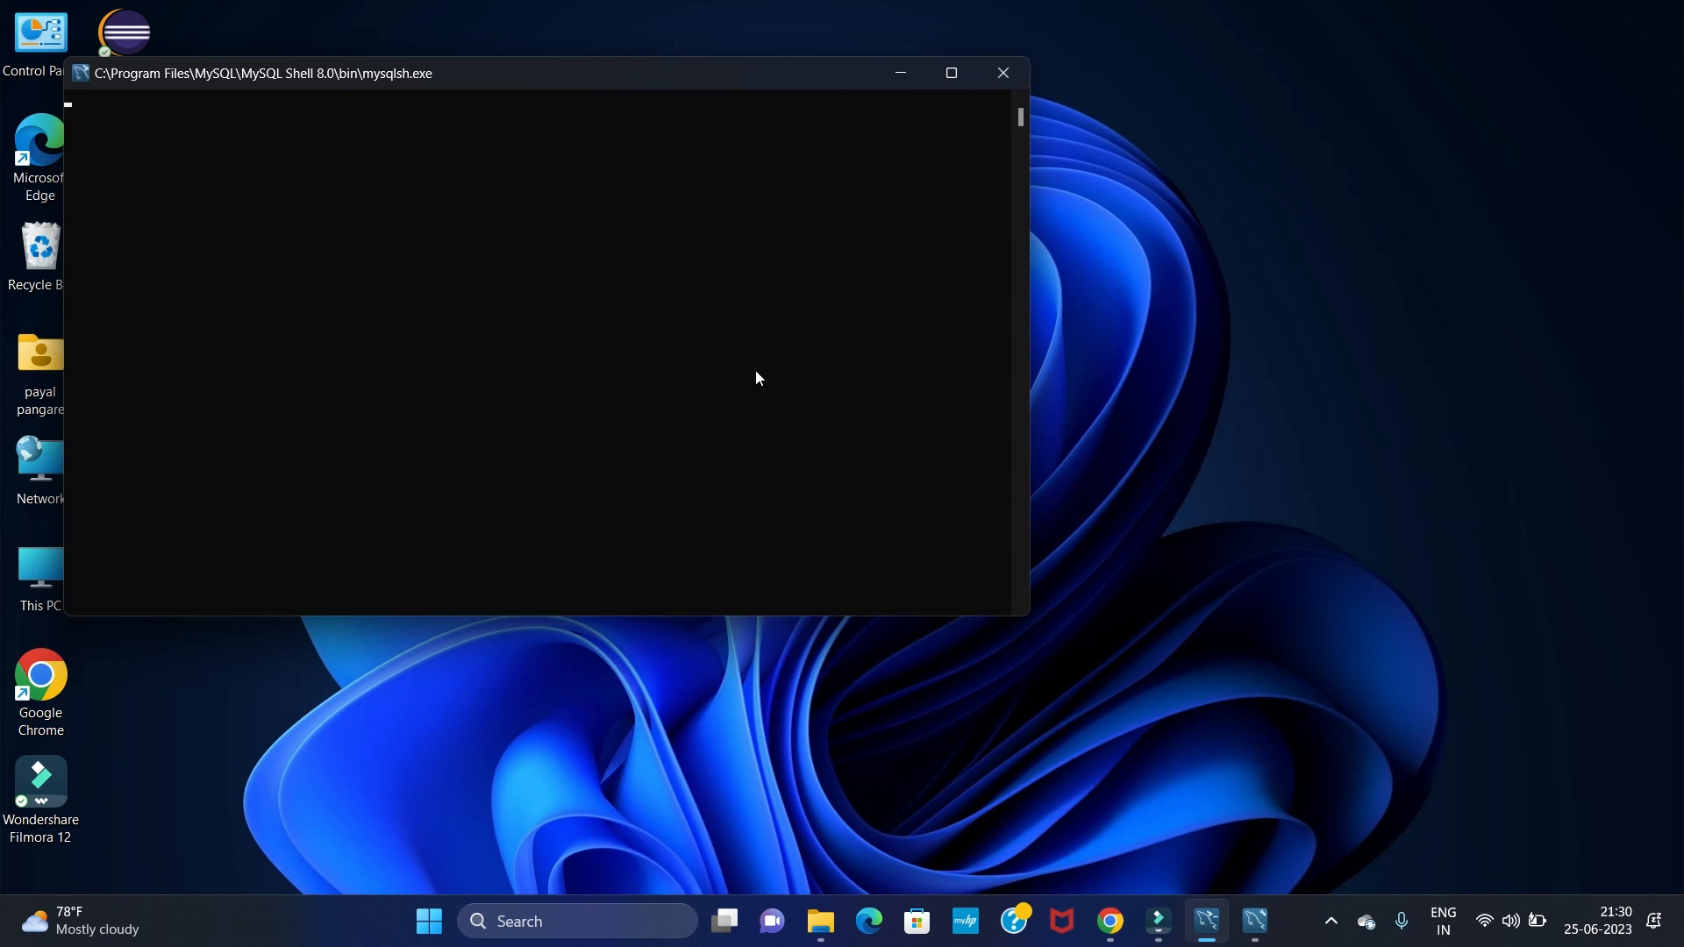
{"action": "left_click", "coordinate": [839, 935]}
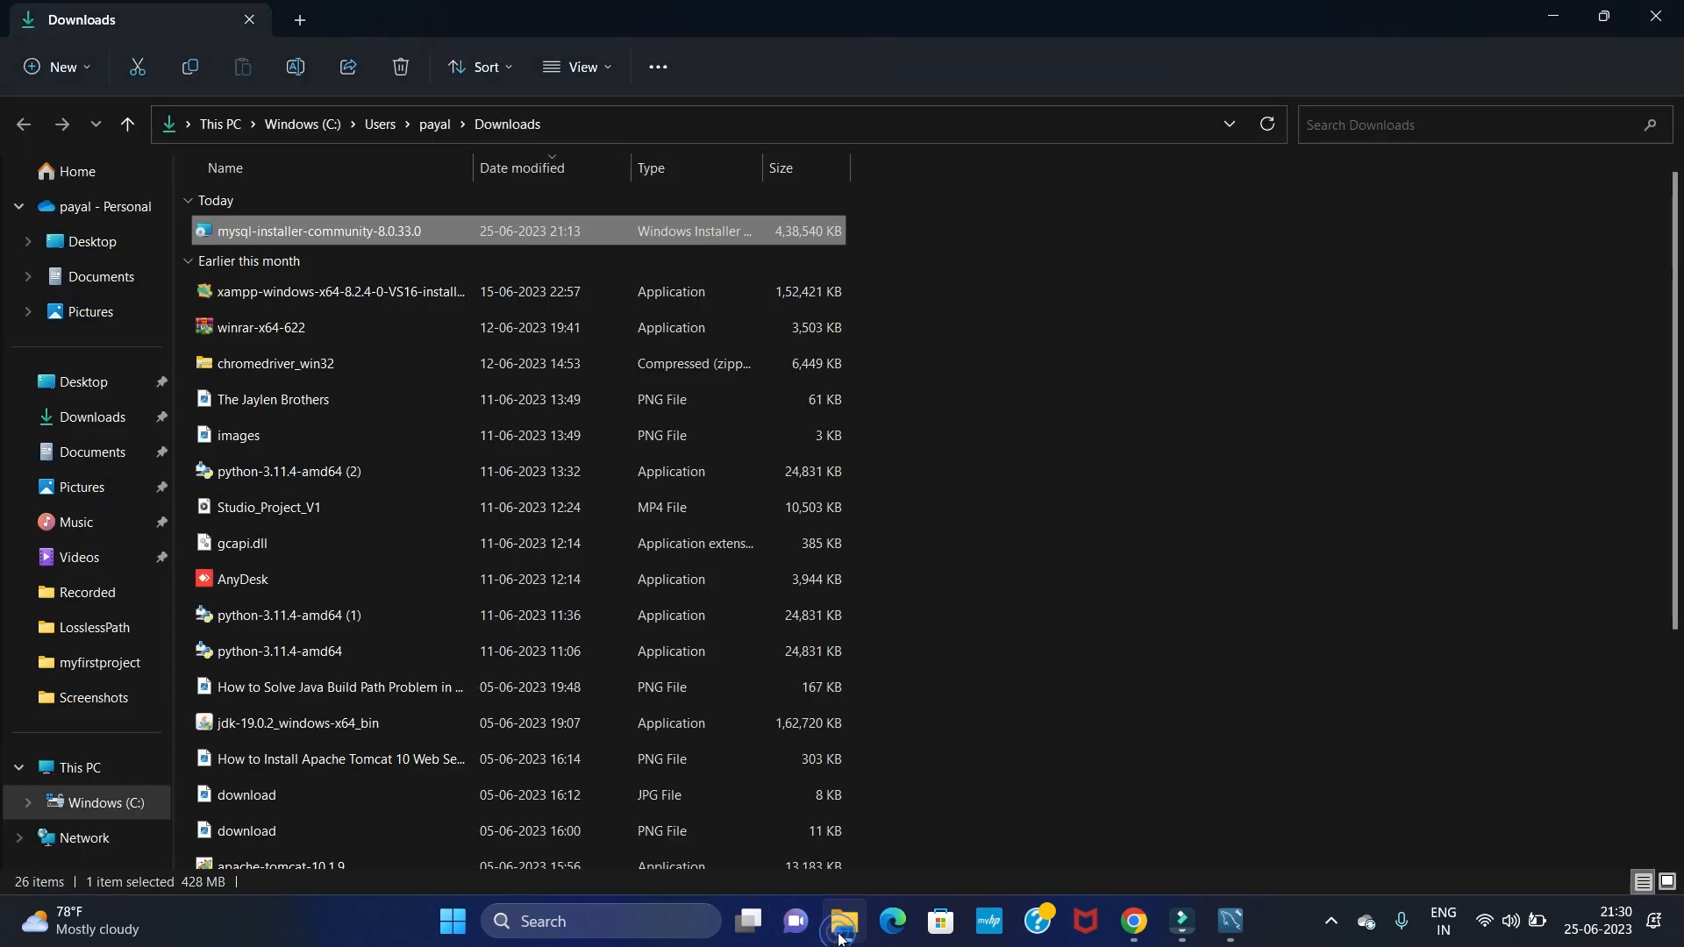
{"action": "left_click", "coordinate": [107, 805]}
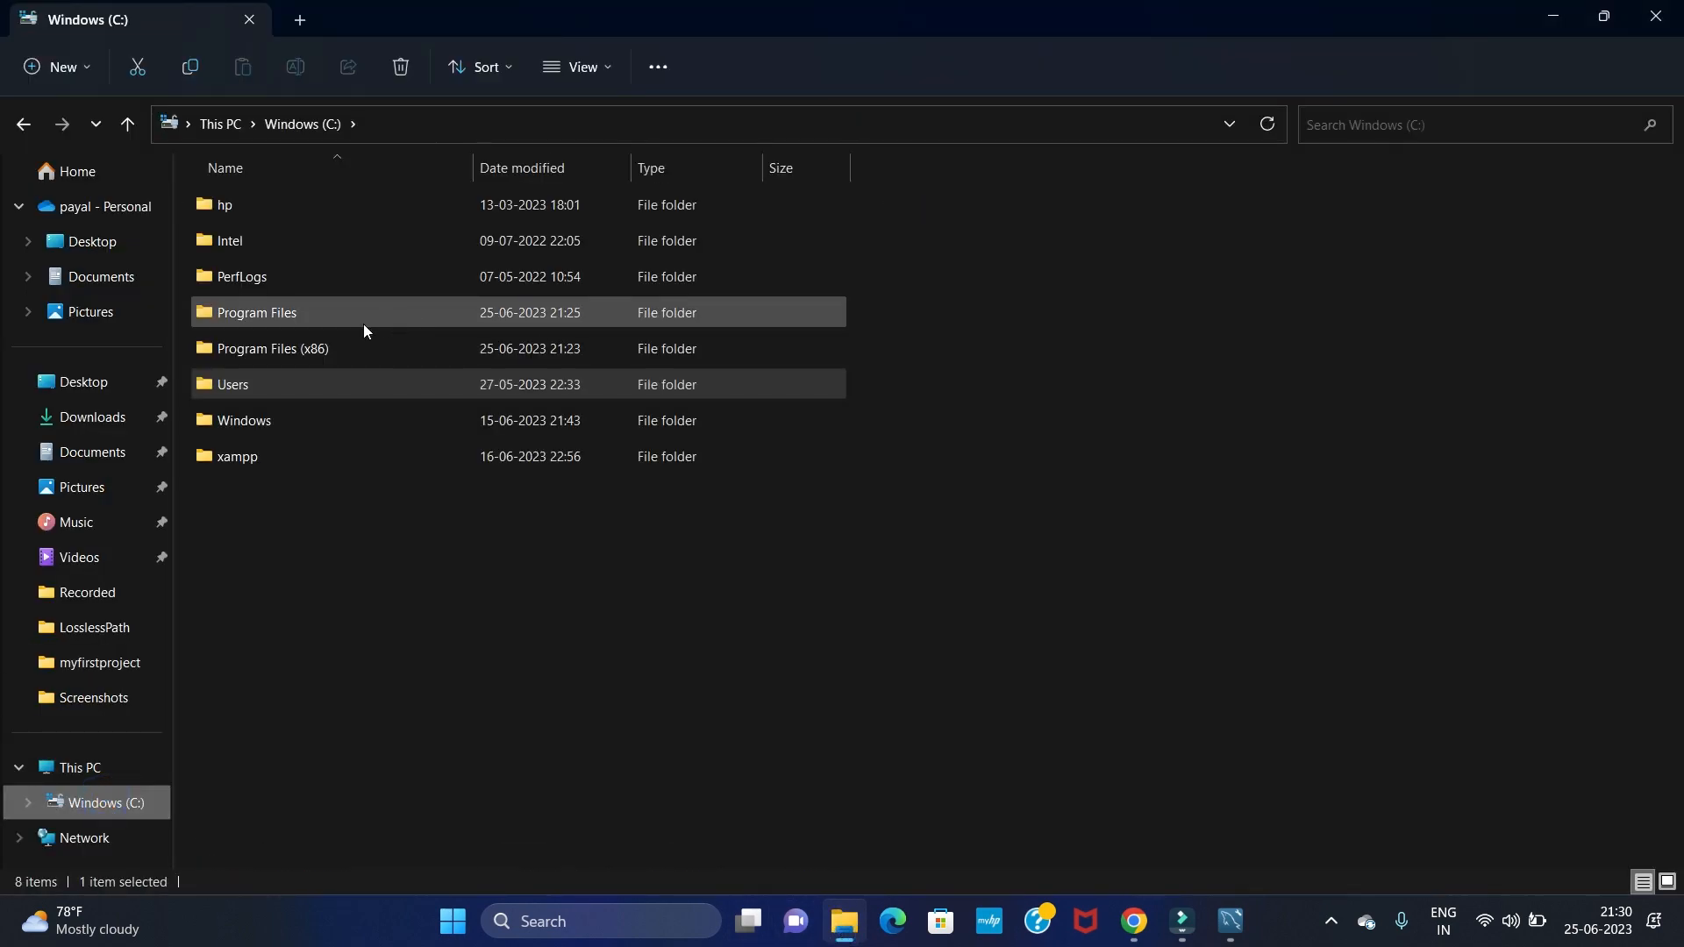
{"action": "double_click", "coordinate": [356, 319]}
{"action": "left_click", "coordinate": [418, 576]}
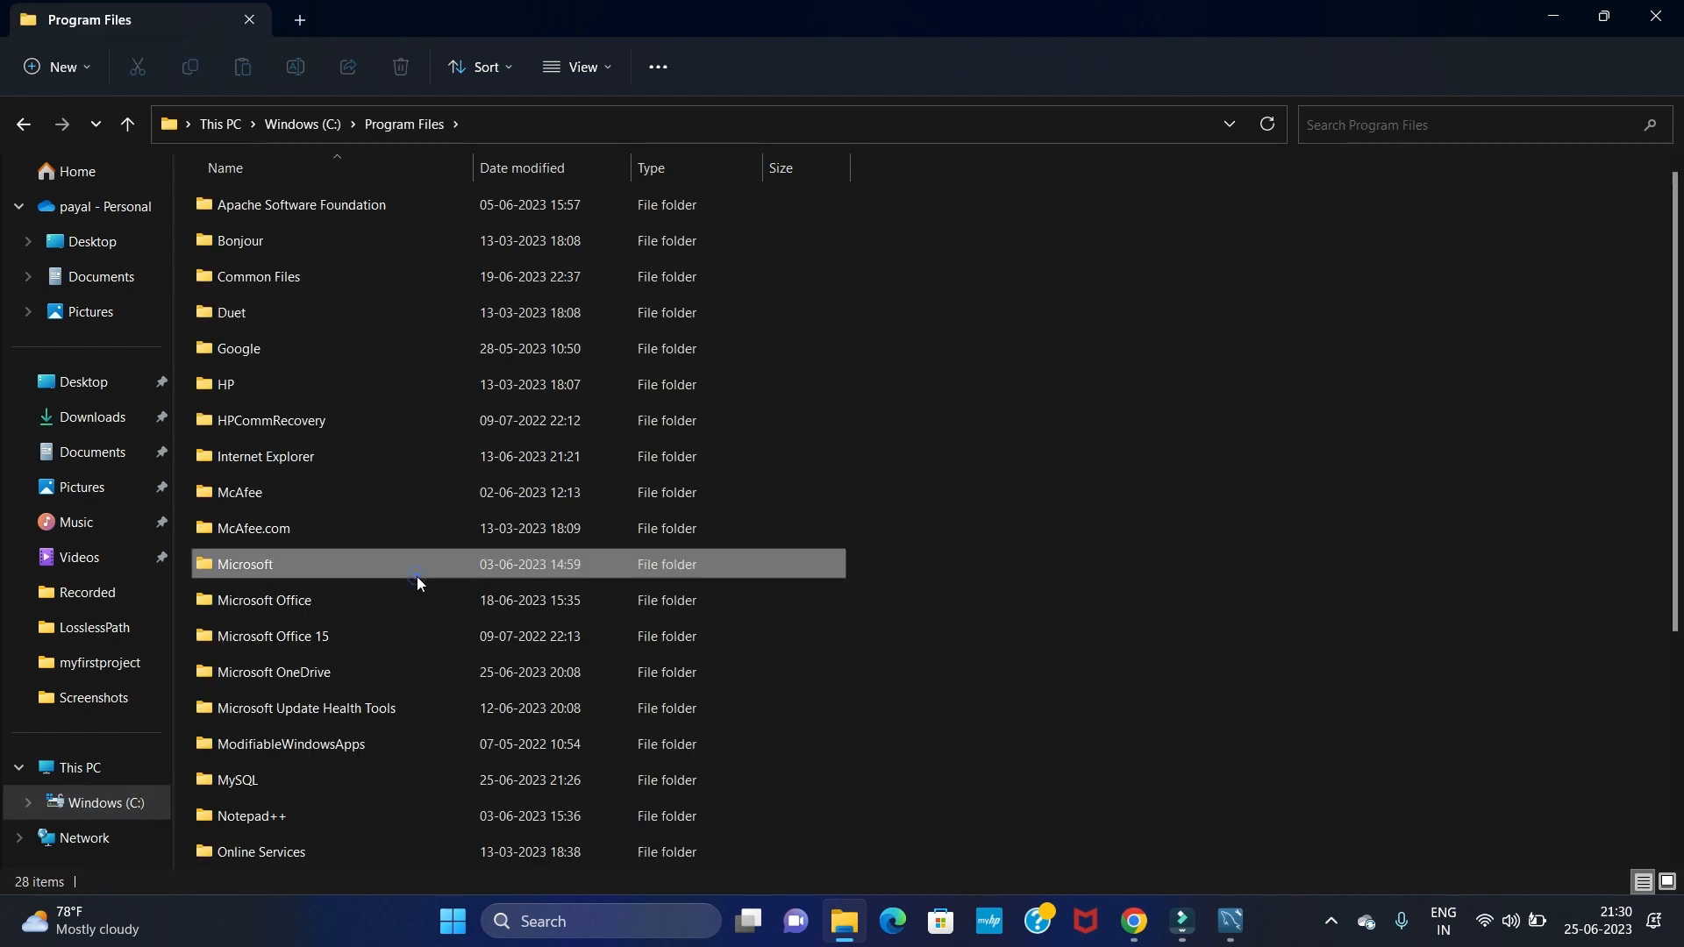
{"action": "key", "text": "Down"}
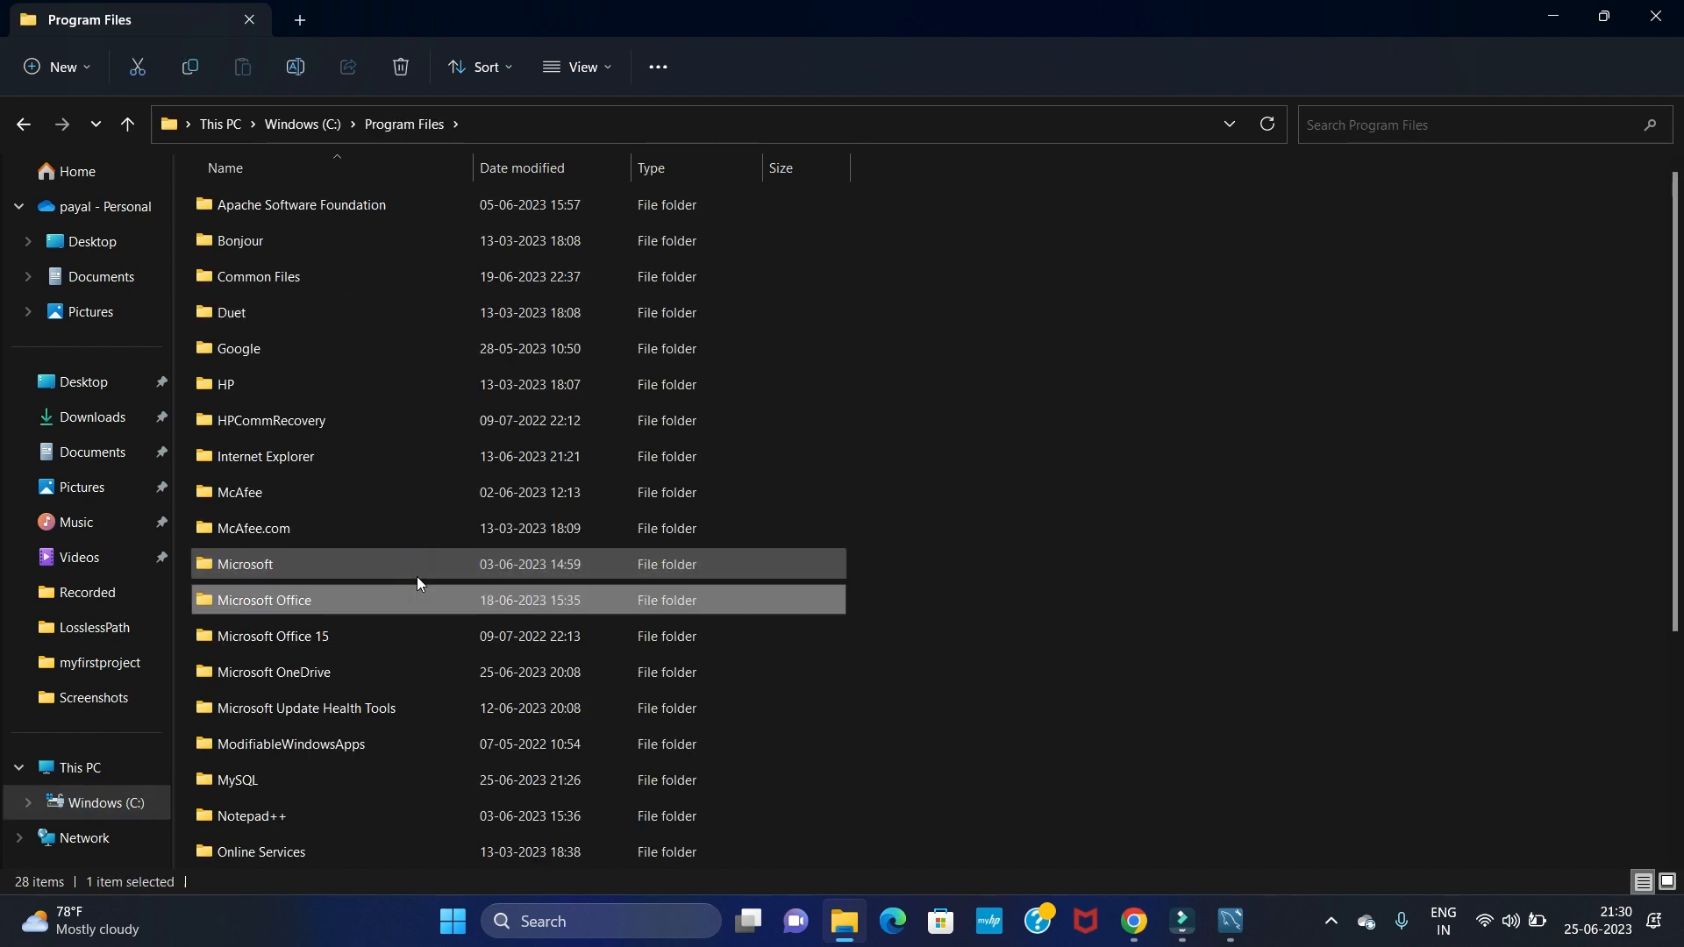
{"action": "double_click", "coordinate": [245, 779]}
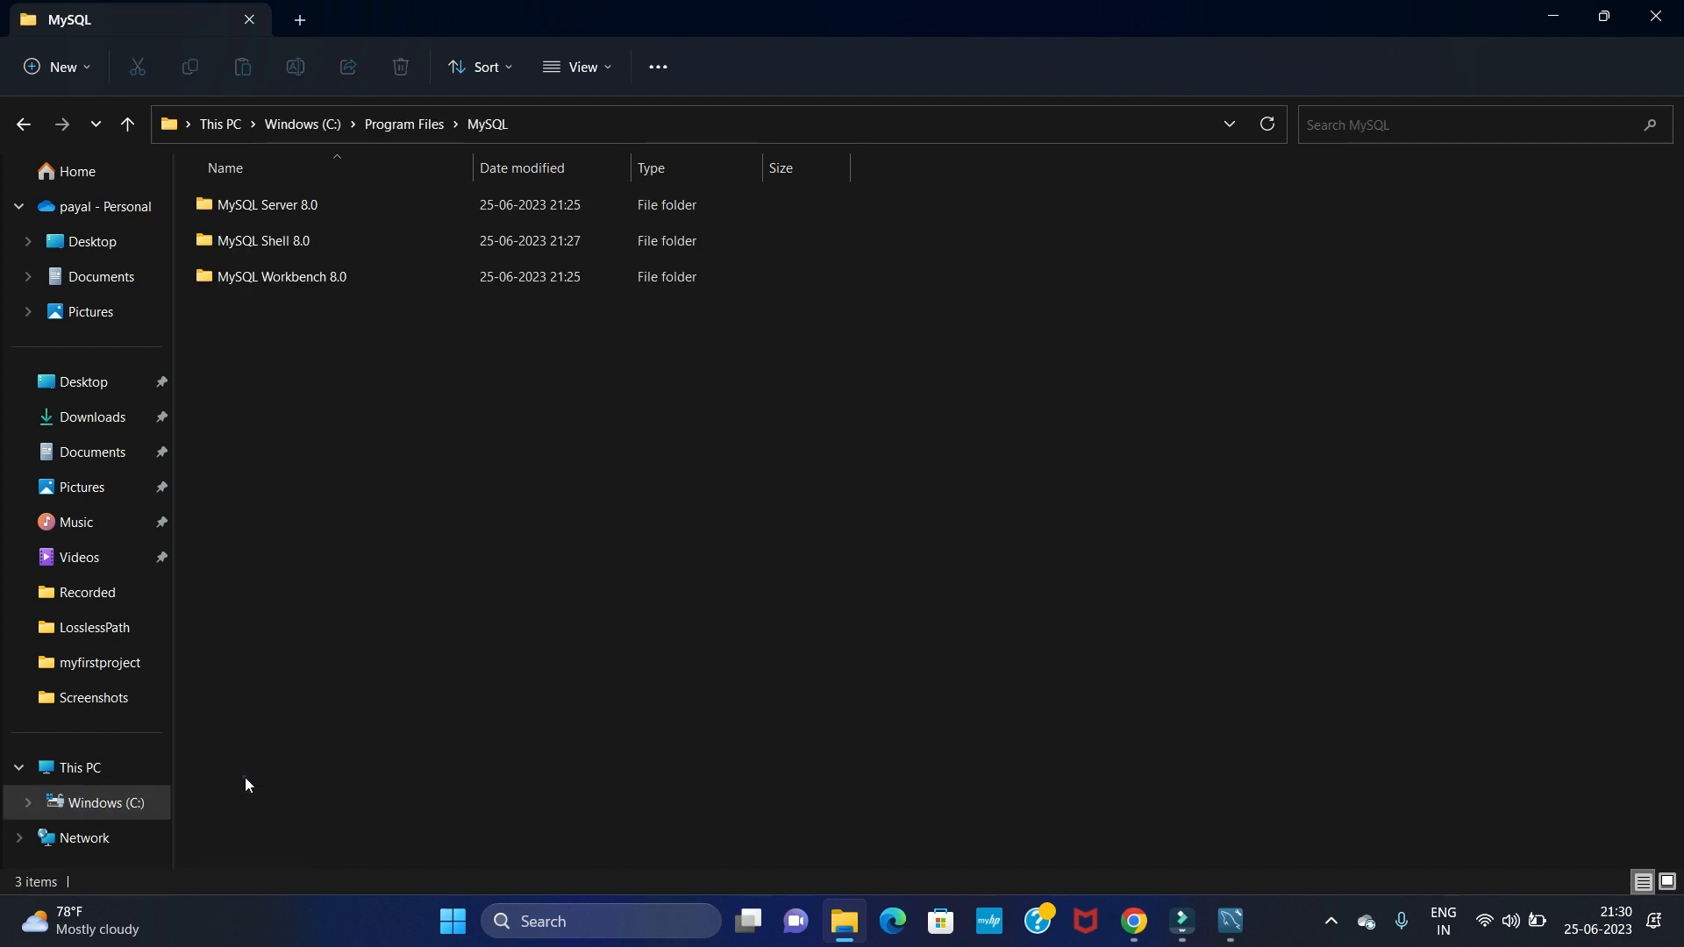
{"action": "double_click", "coordinate": [309, 215]}
{"action": "left_click", "coordinate": [270, 208]}
{"action": "double_click", "coordinate": [270, 208]}
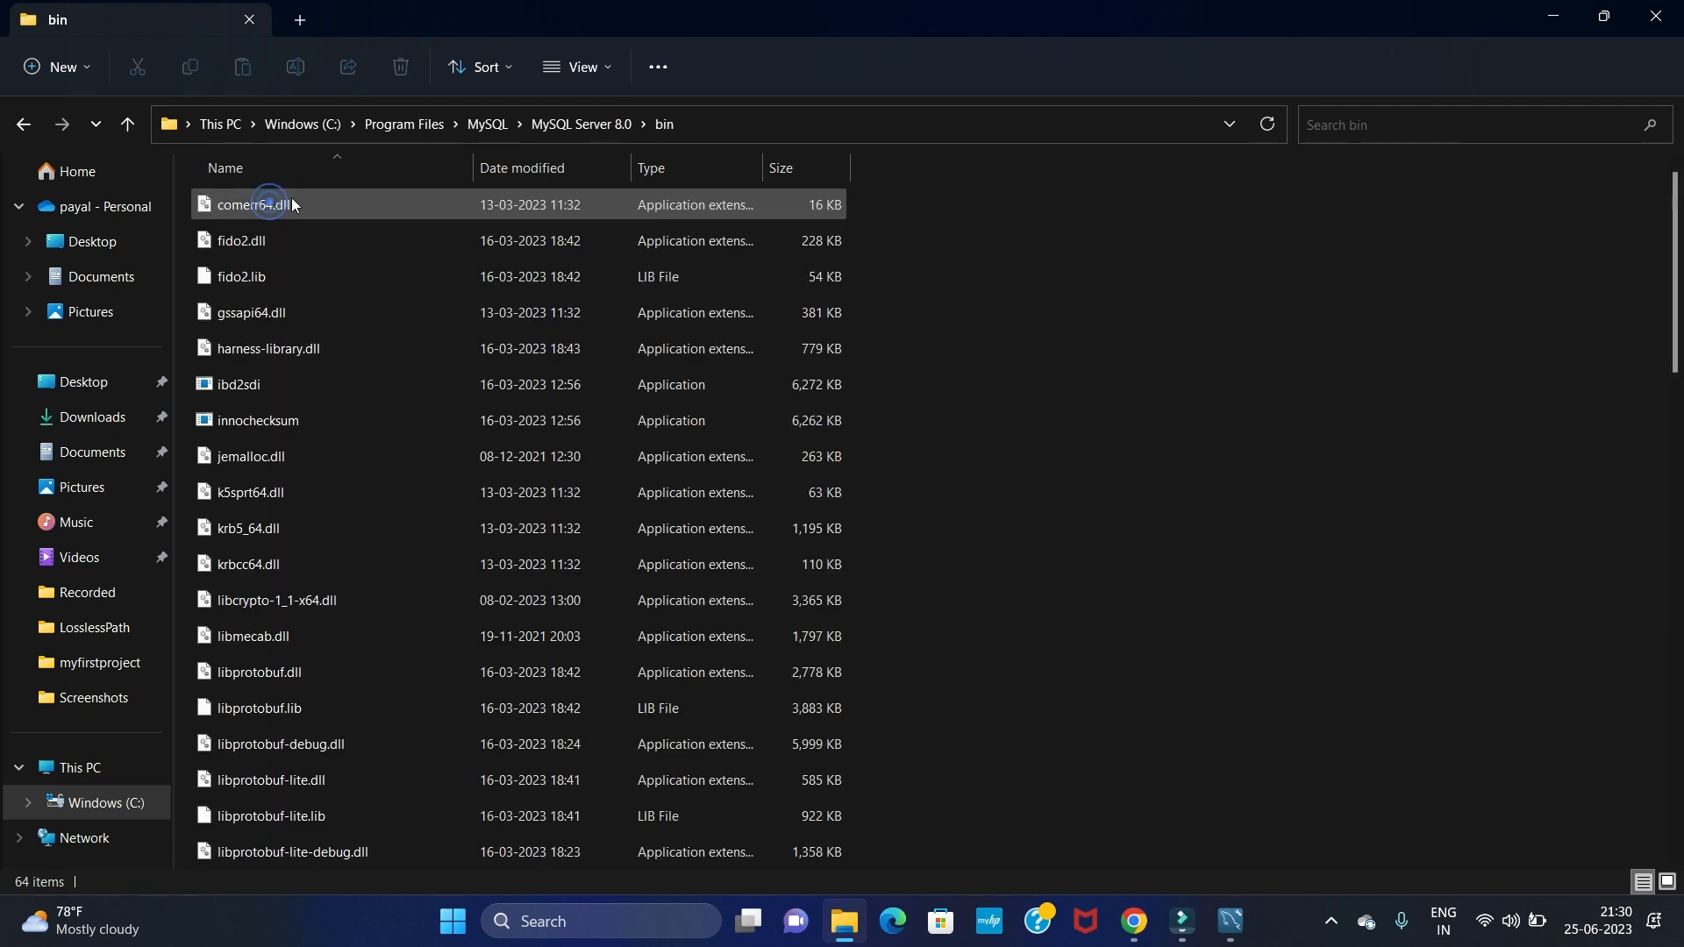
{"action": "left_click", "coordinate": [833, 116]}
{"action": "key", "text": "ctrl+c"}
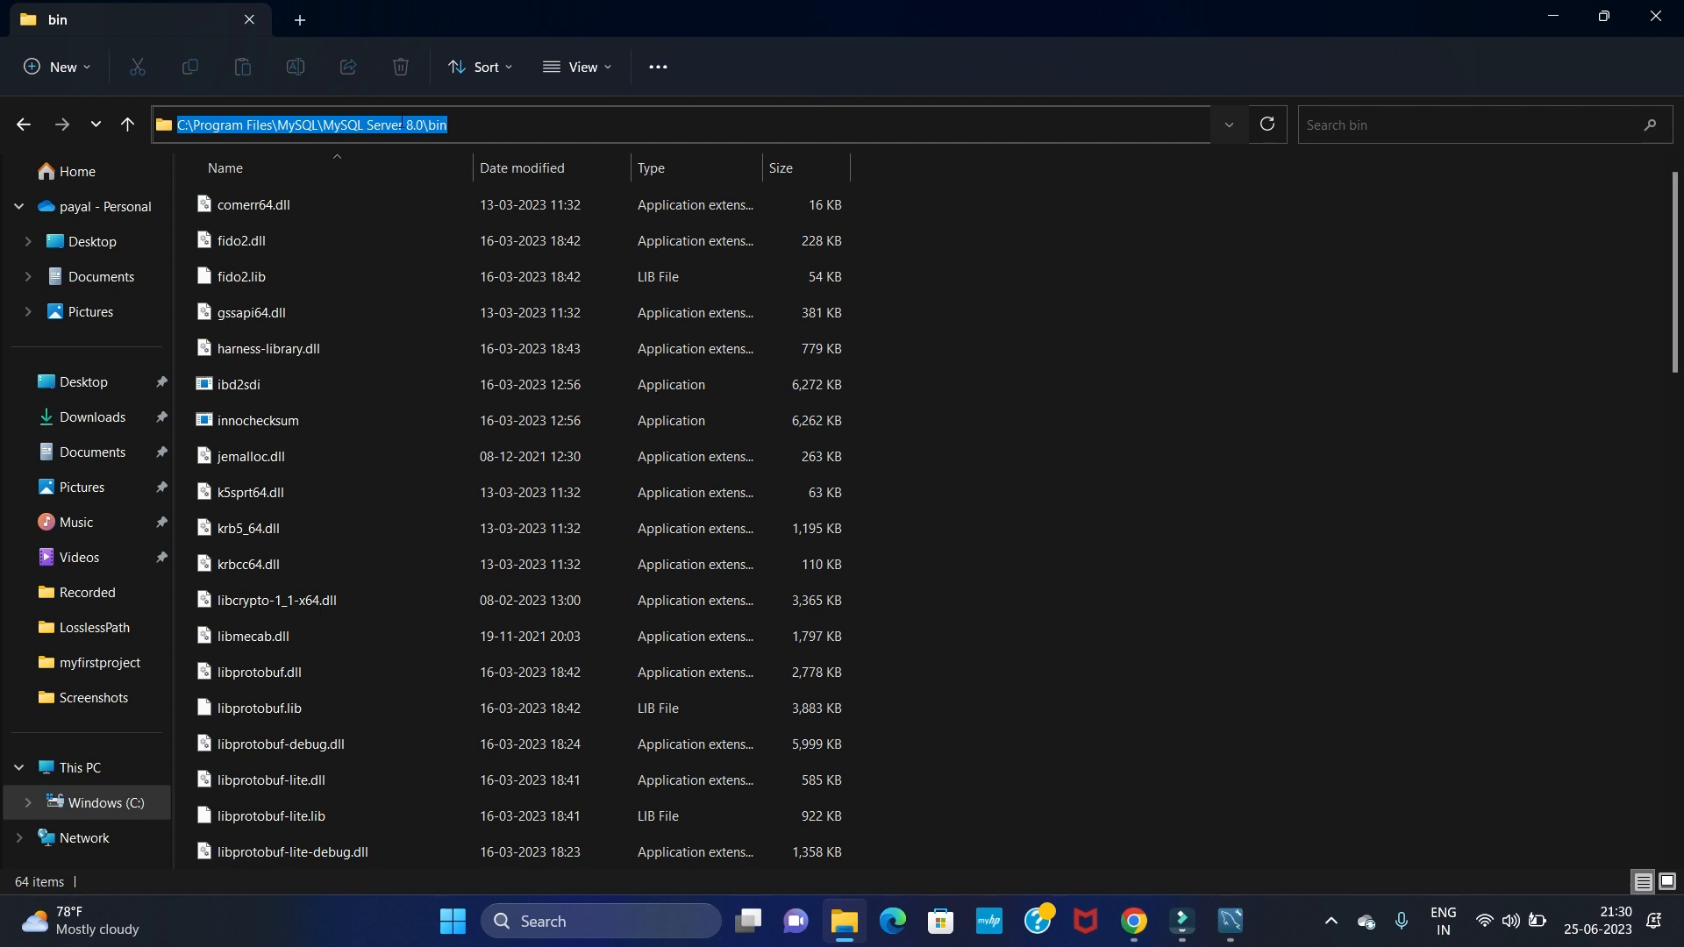
Step: Search Windows for the system environment variables setting and open the Environment Variables dialog
{"action": "left_click", "coordinate": [595, 924]}
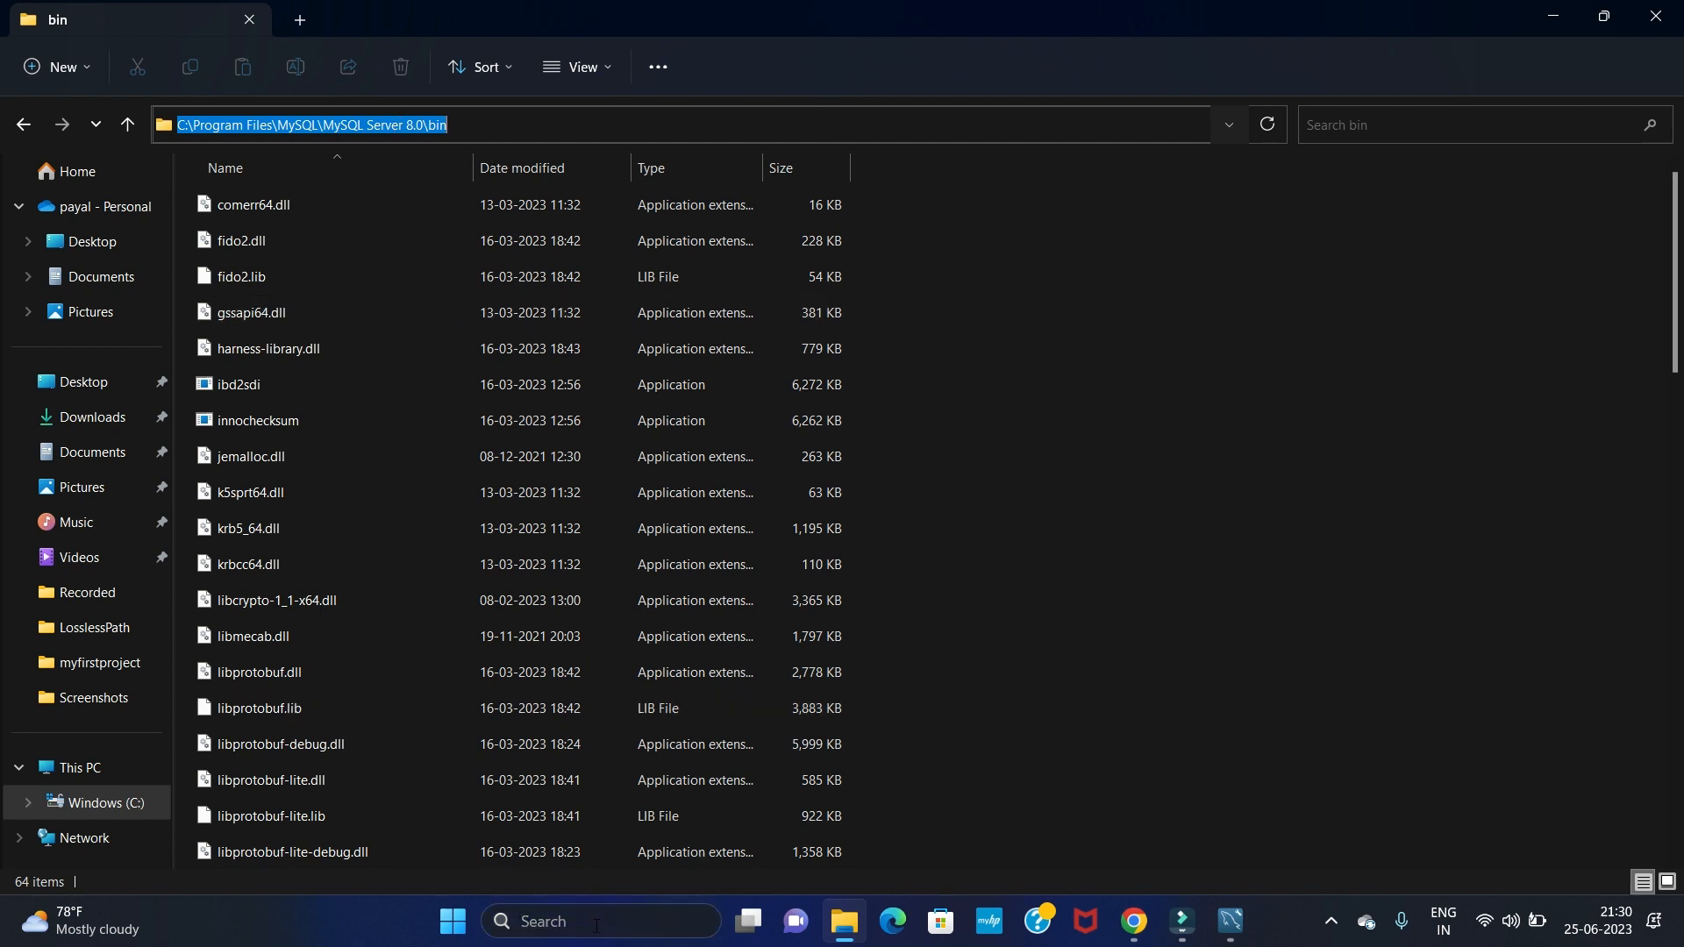
{"action": "type", "text": "en"}
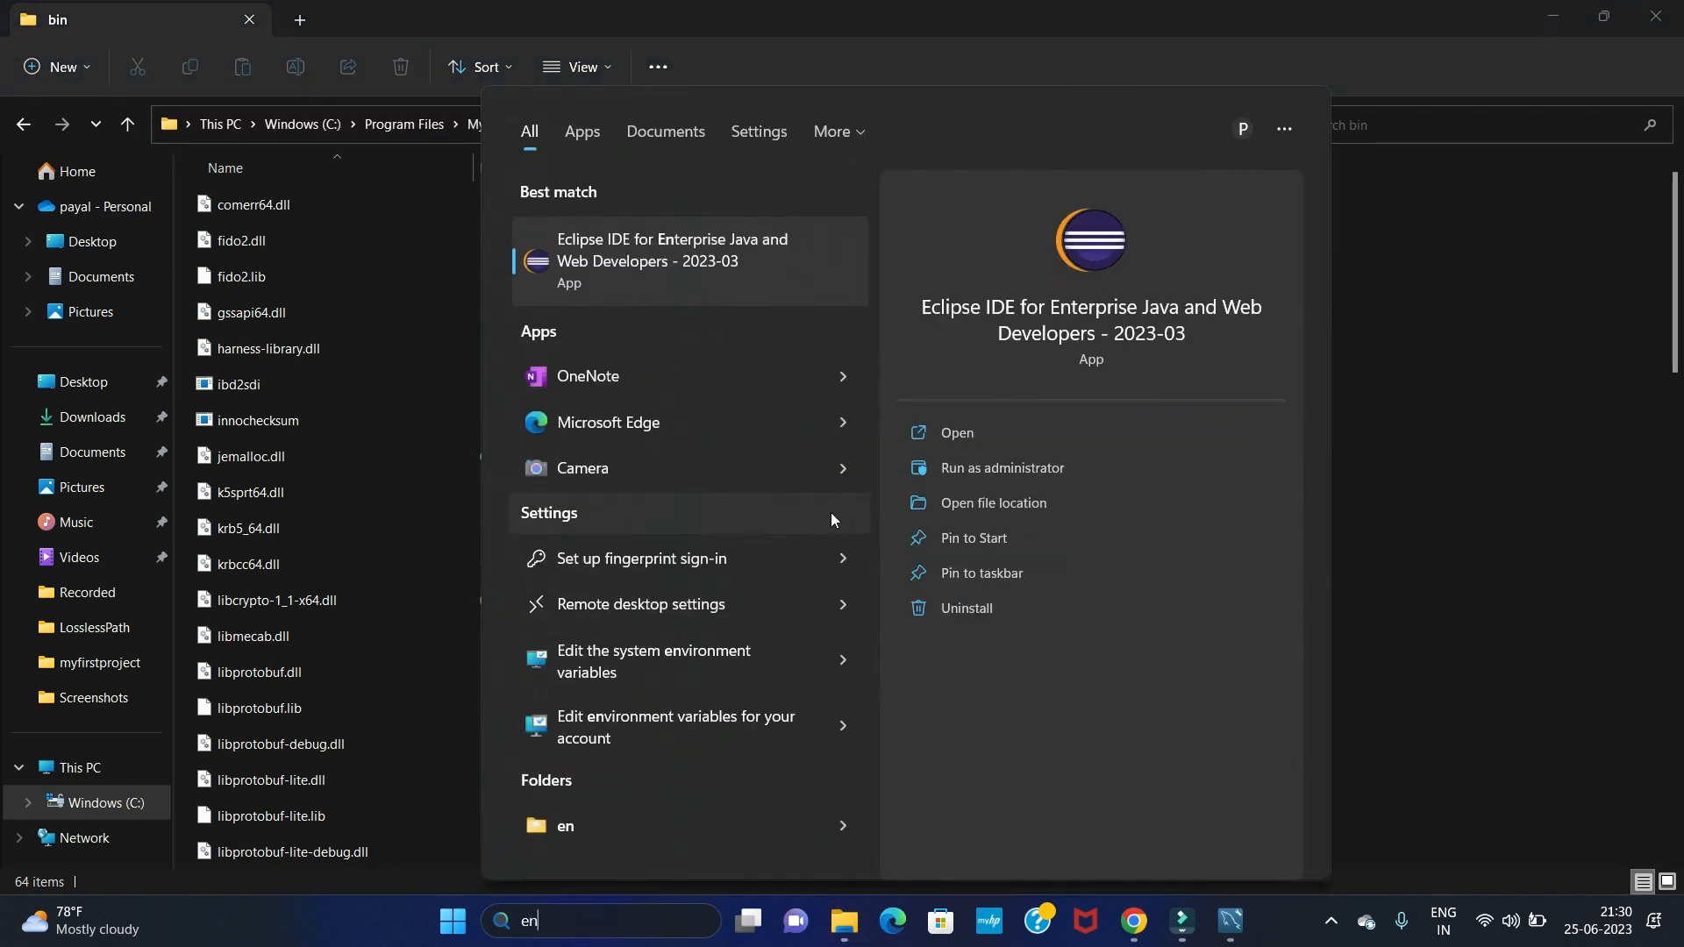
{"action": "type", "text": "v"}
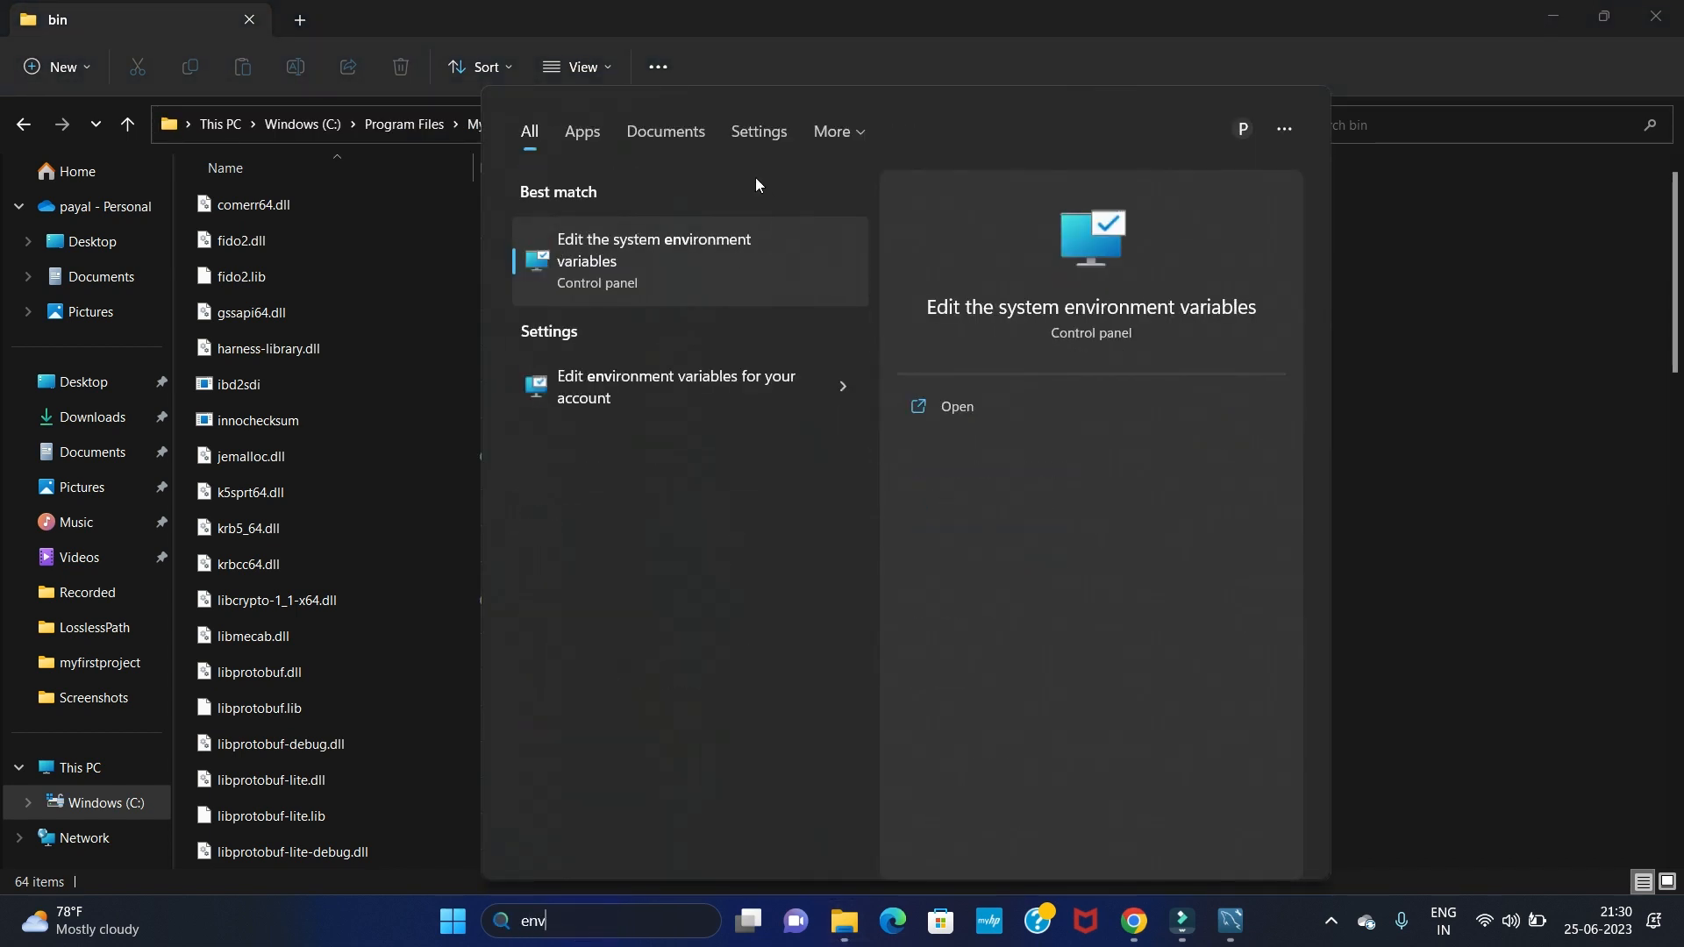
{"action": "left_click", "coordinate": [947, 396]}
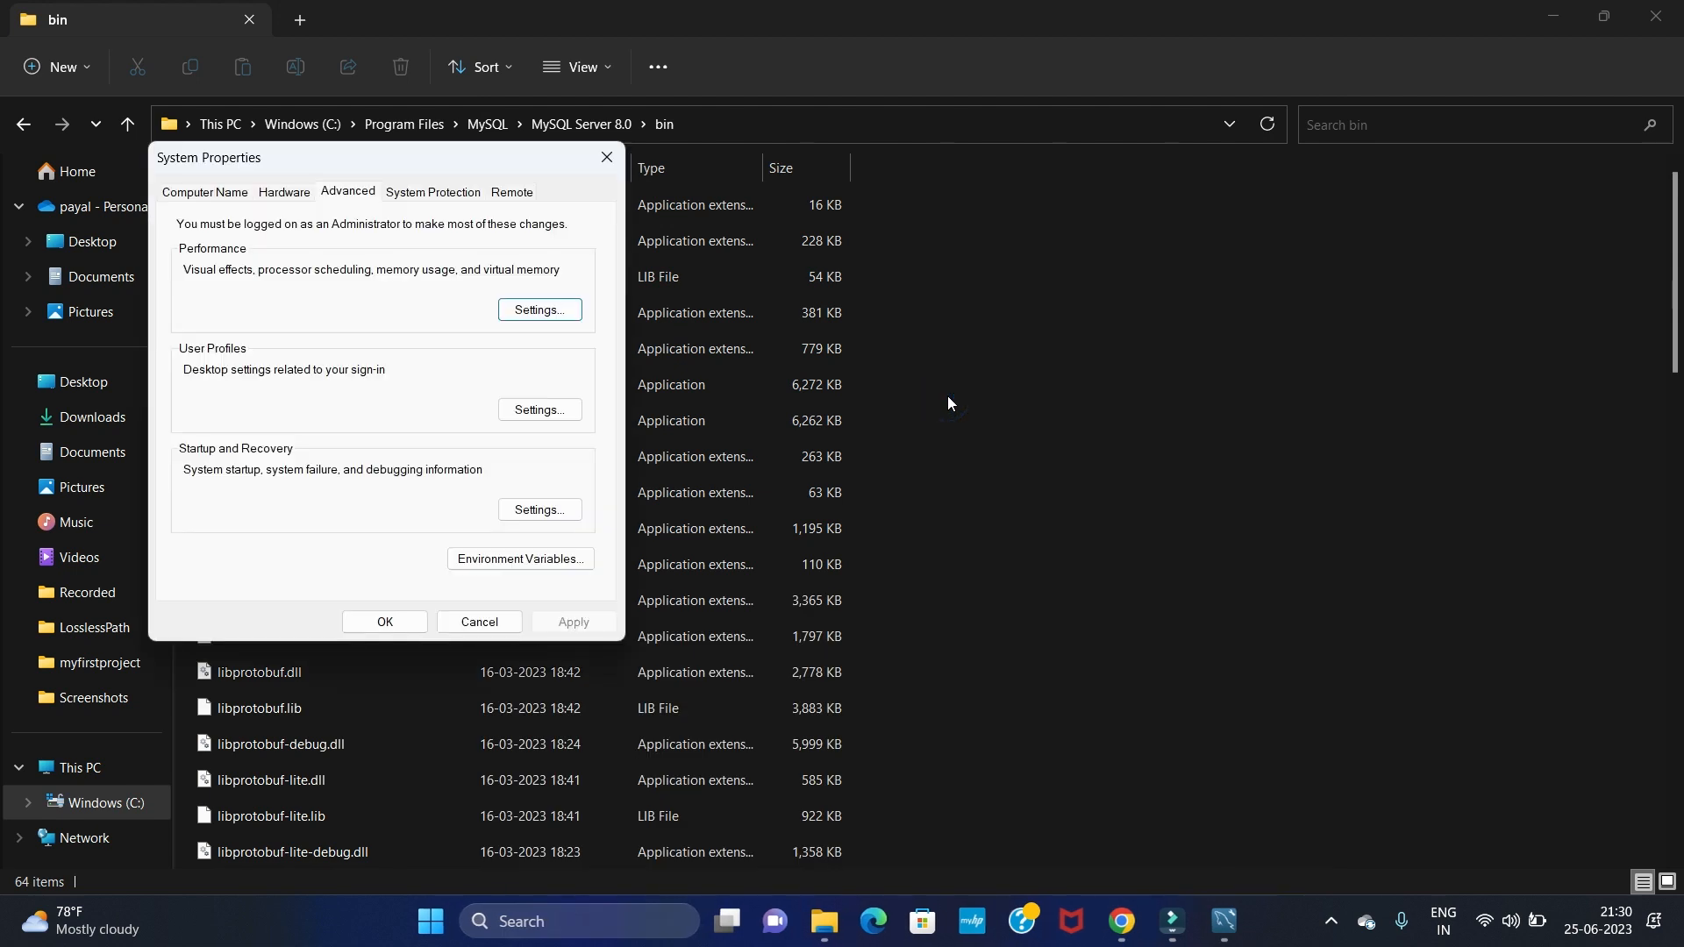
{"action": "left_click", "coordinate": [489, 565]}
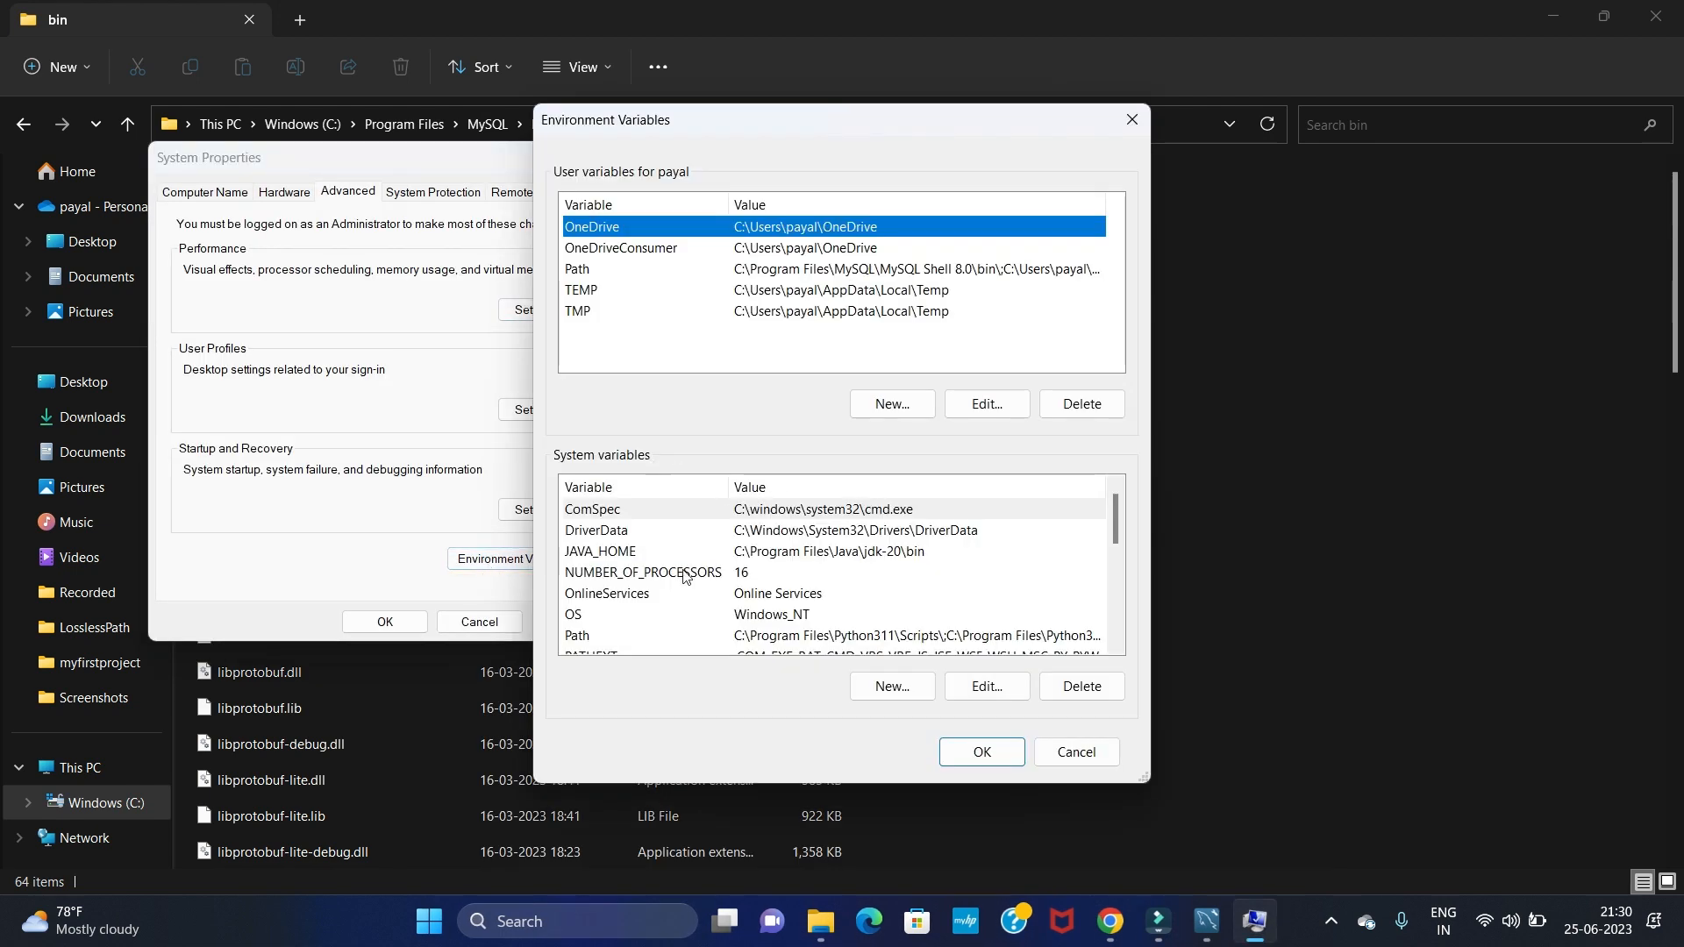
Step: Add C:\Program Files\MySQL\MySQL Server 8.0\bin as a new entry in the system Path variable and save the changes
{"action": "left_click", "coordinate": [778, 641]}
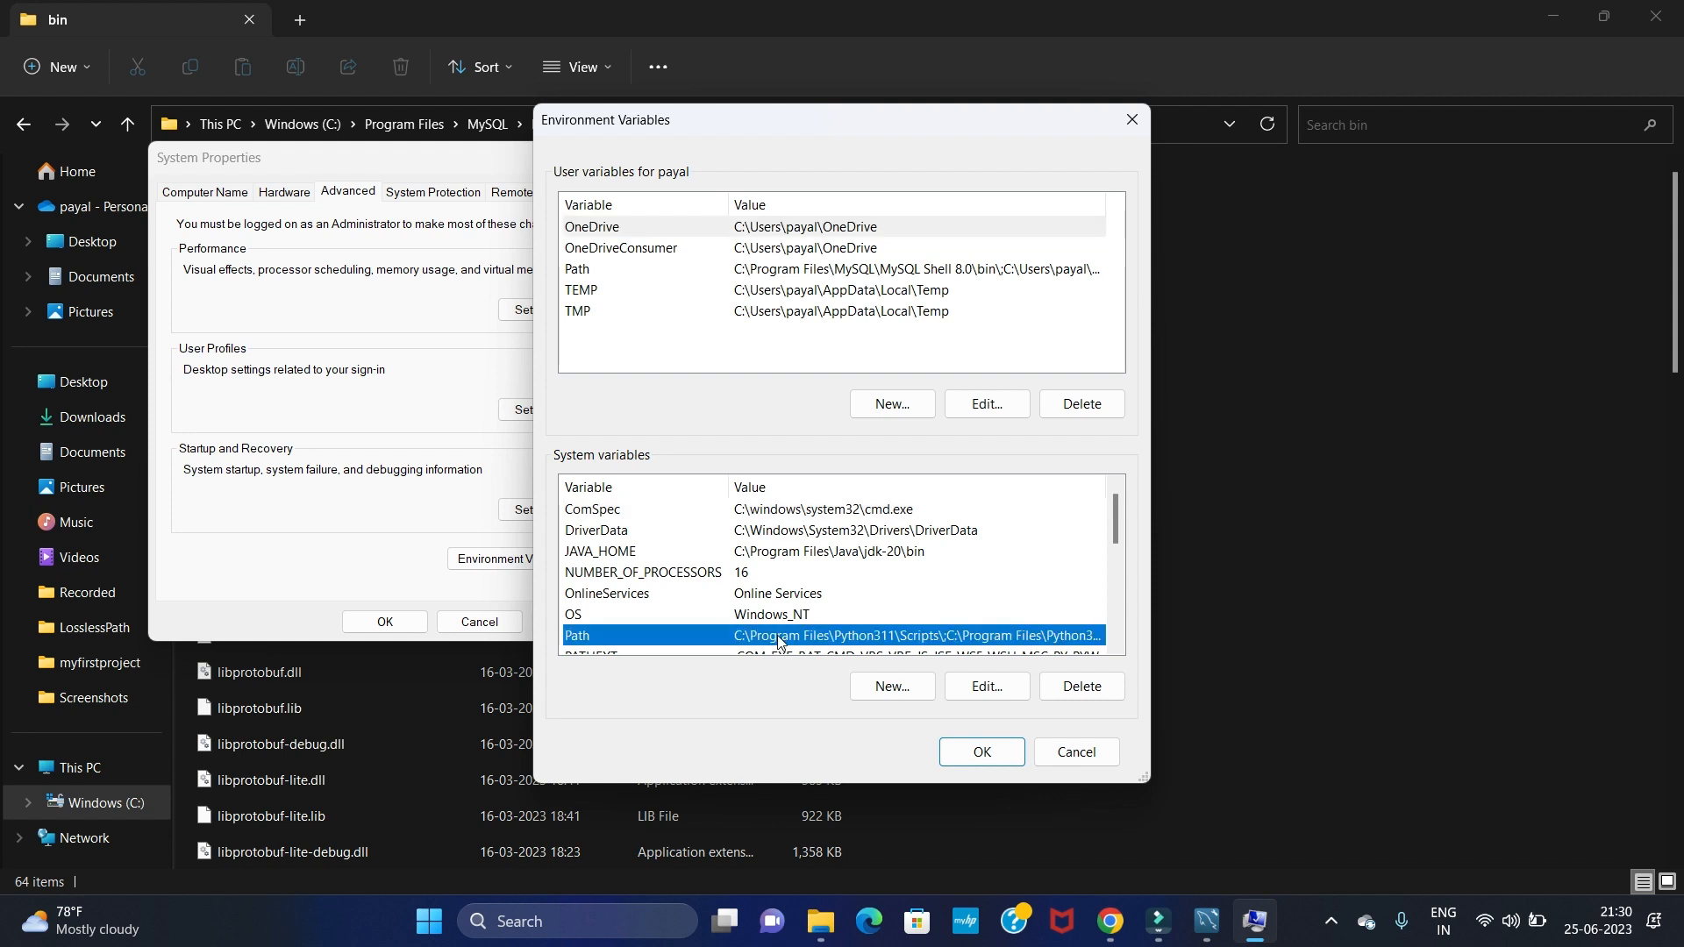
{"action": "left_click_drag", "start_coordinate": [1118, 528], "coordinate": [1118, 549]}
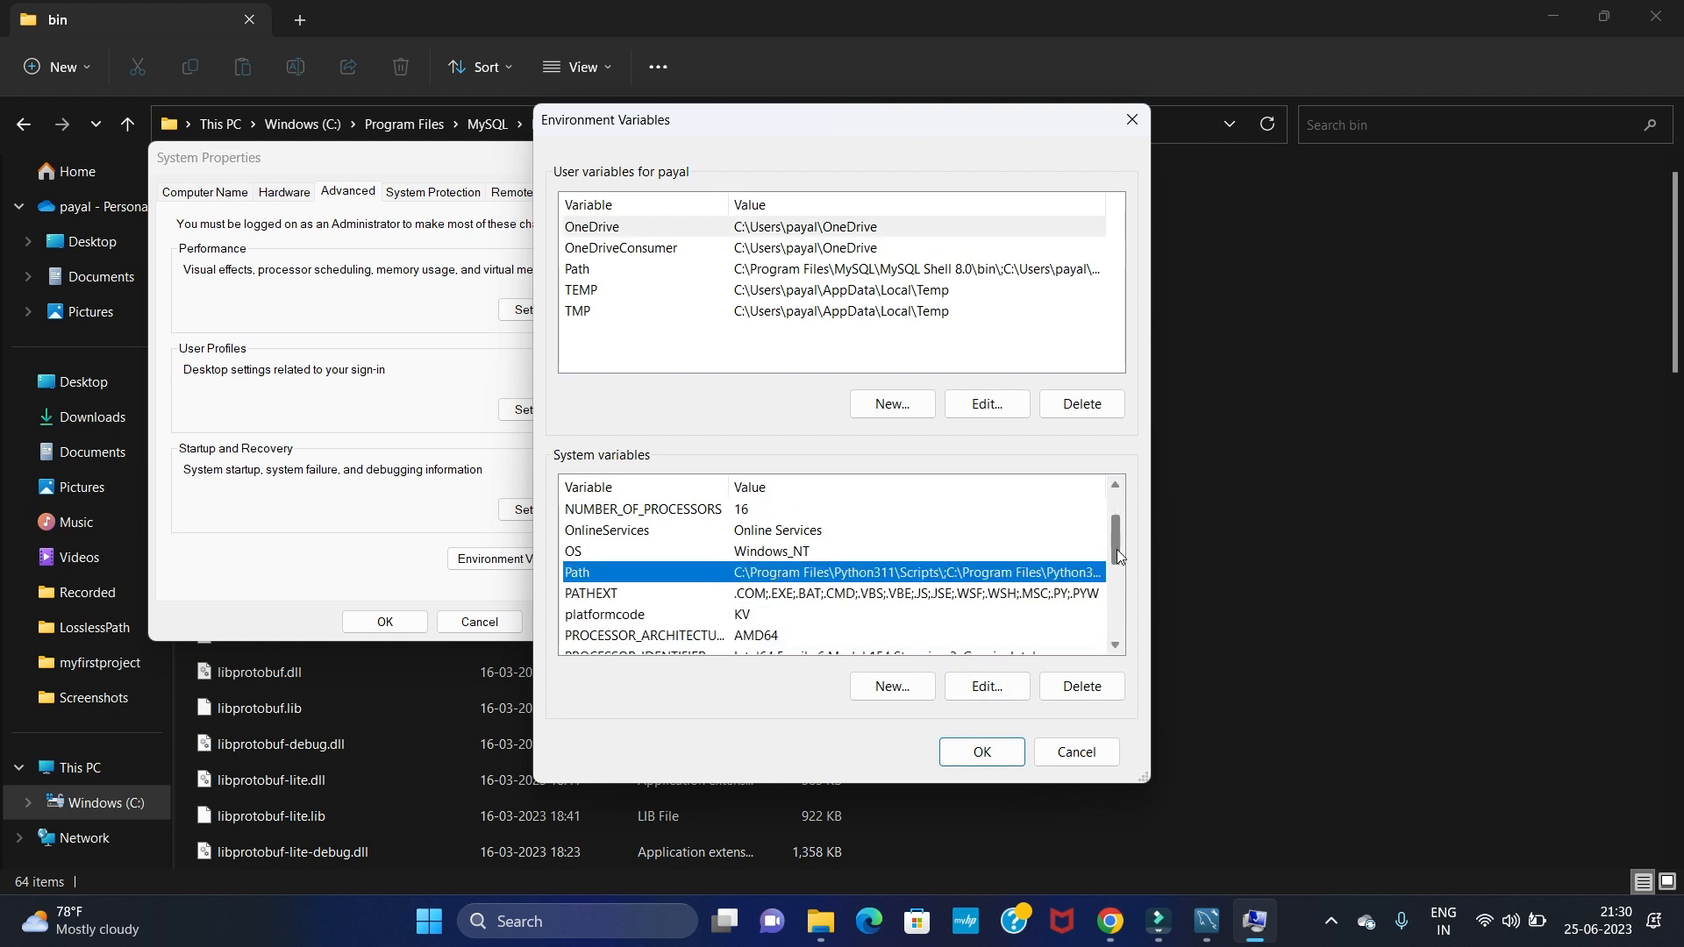
{"action": "left_click", "coordinate": [994, 690]}
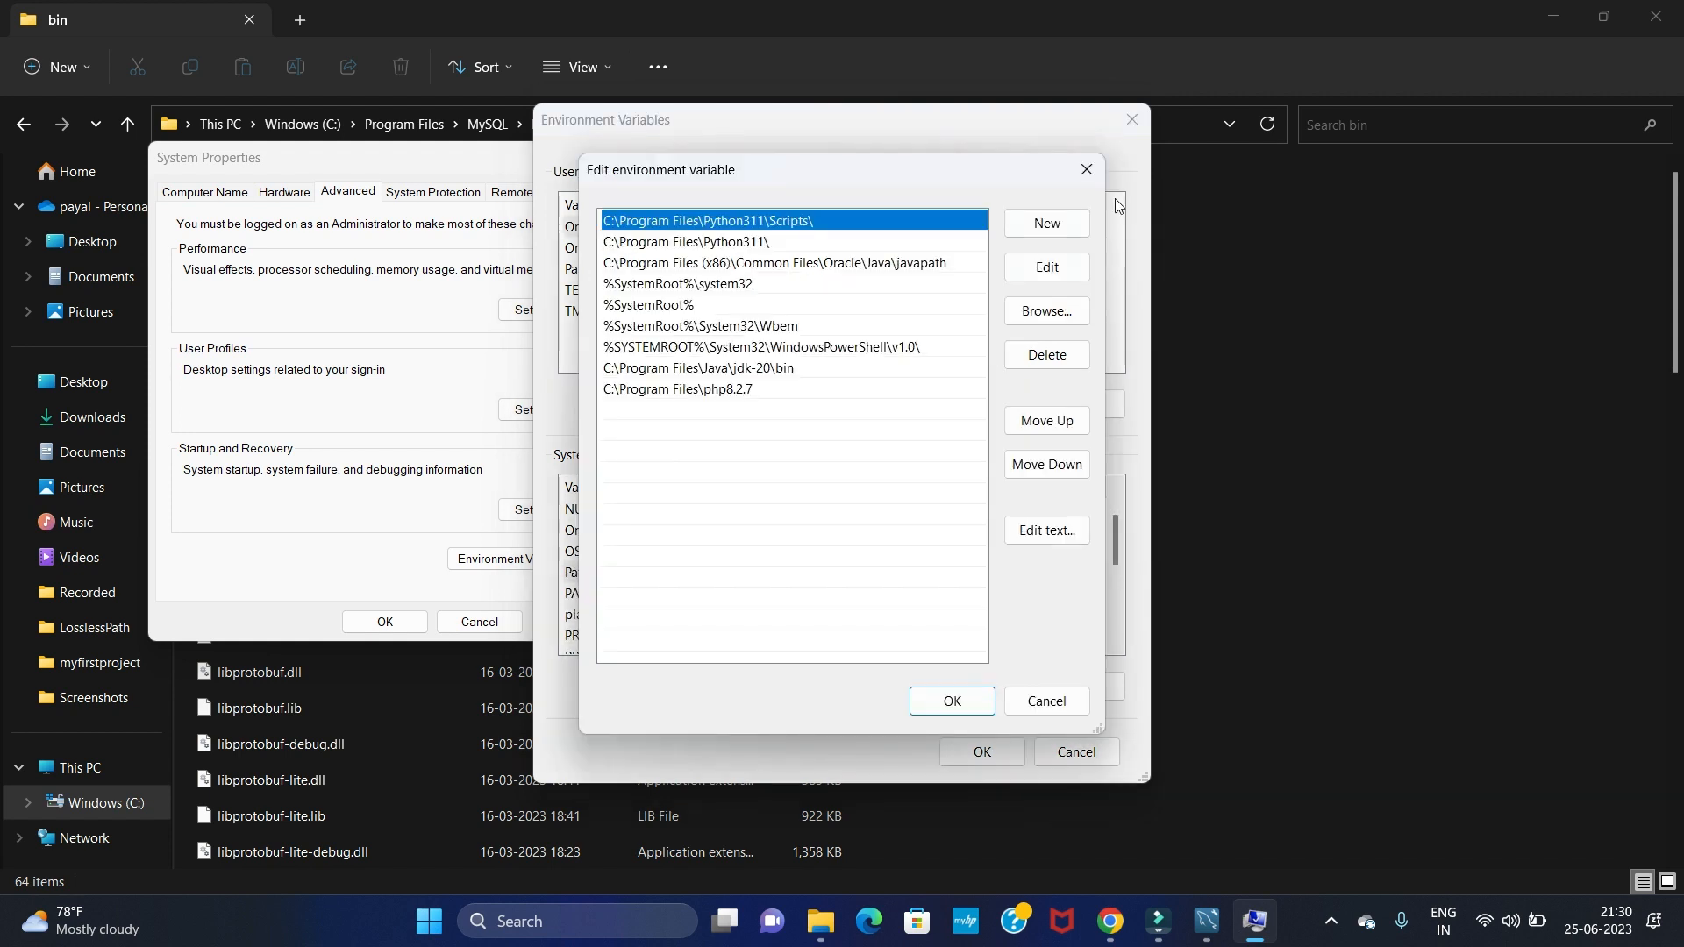
{"action": "left_click", "coordinate": [1063, 225]}
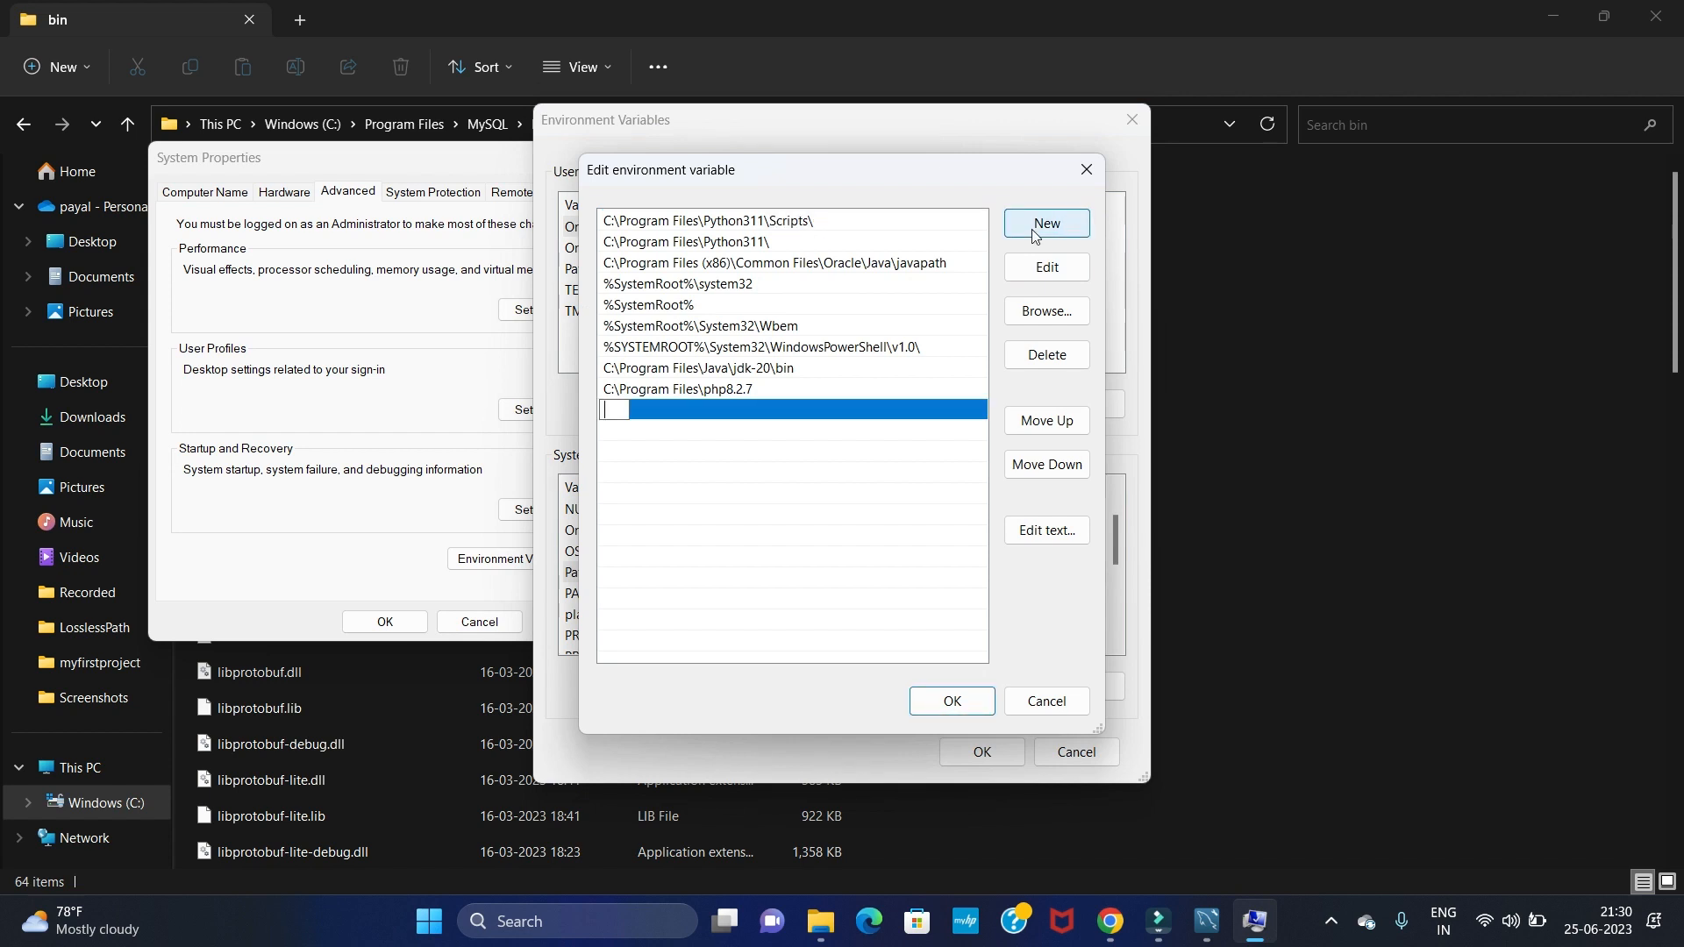
{"action": "key", "text": "ctrl+v"}
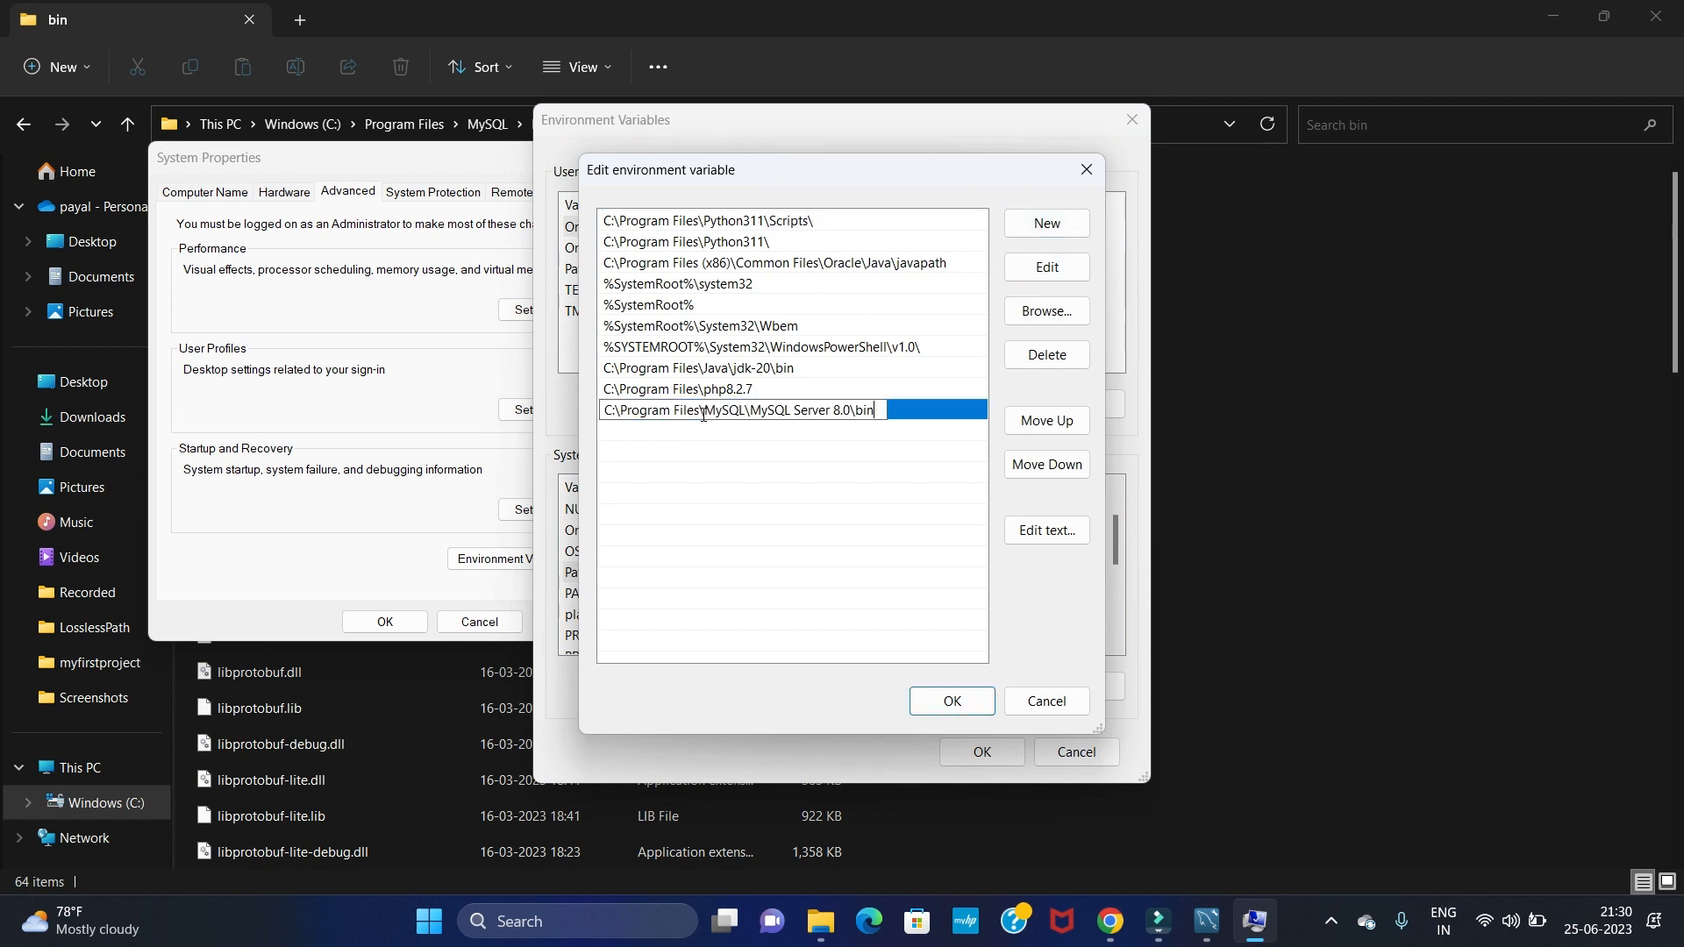
{"action": "left_click", "coordinate": [954, 701]}
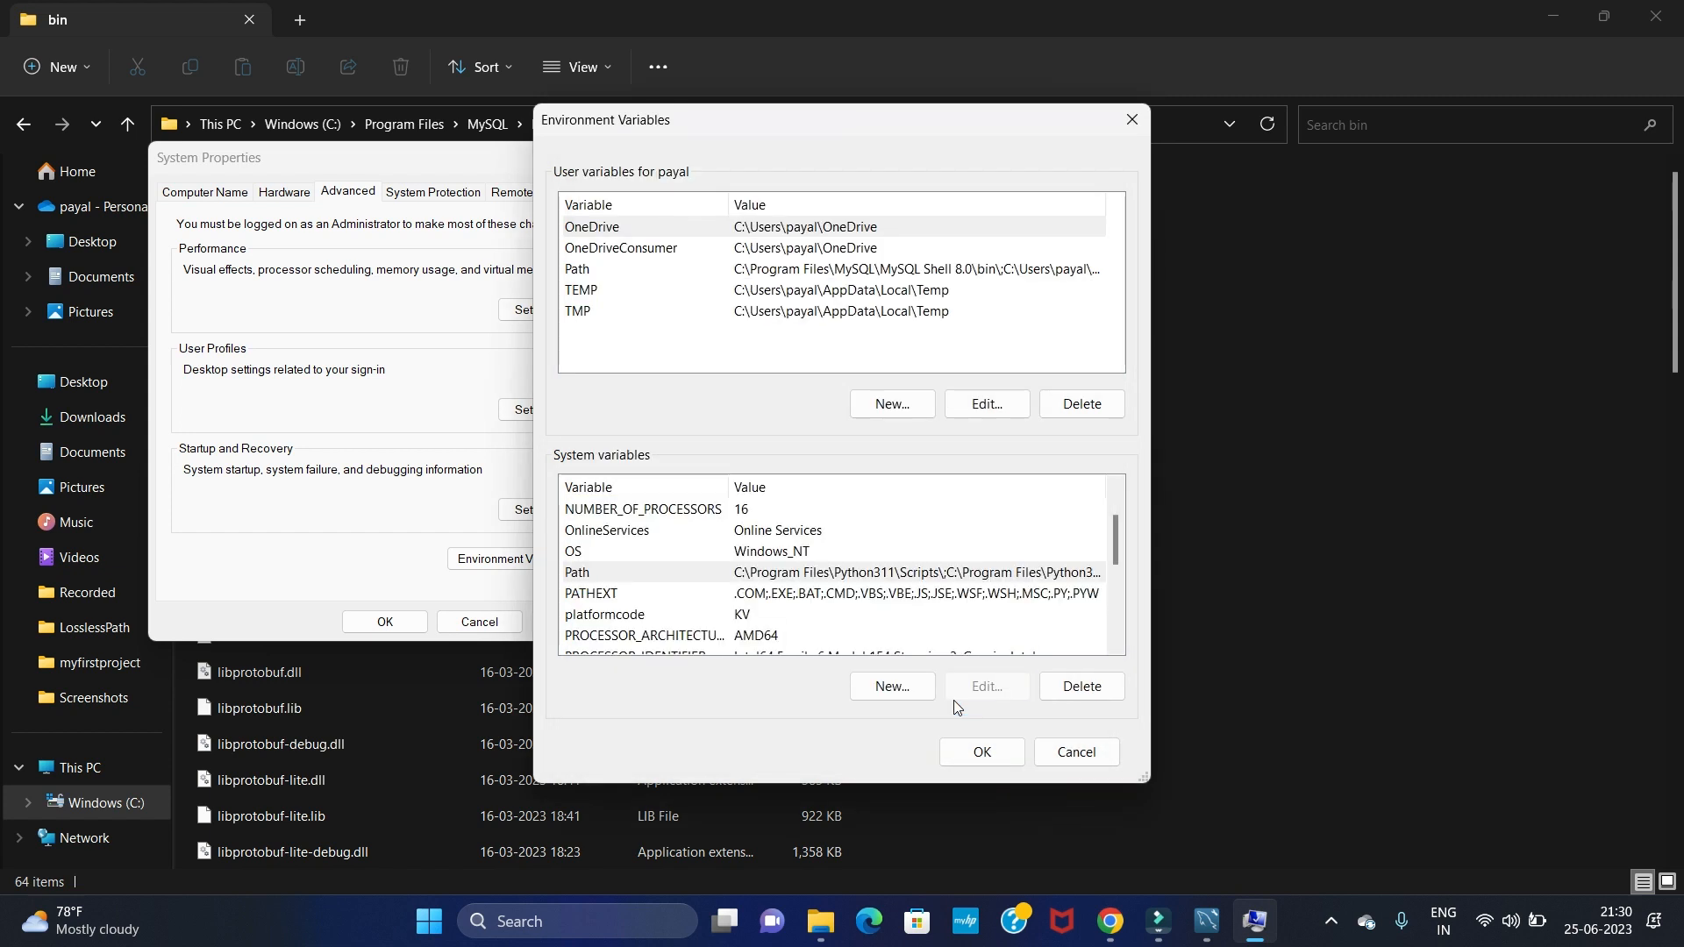
{"action": "left_click", "coordinate": [980, 754]}
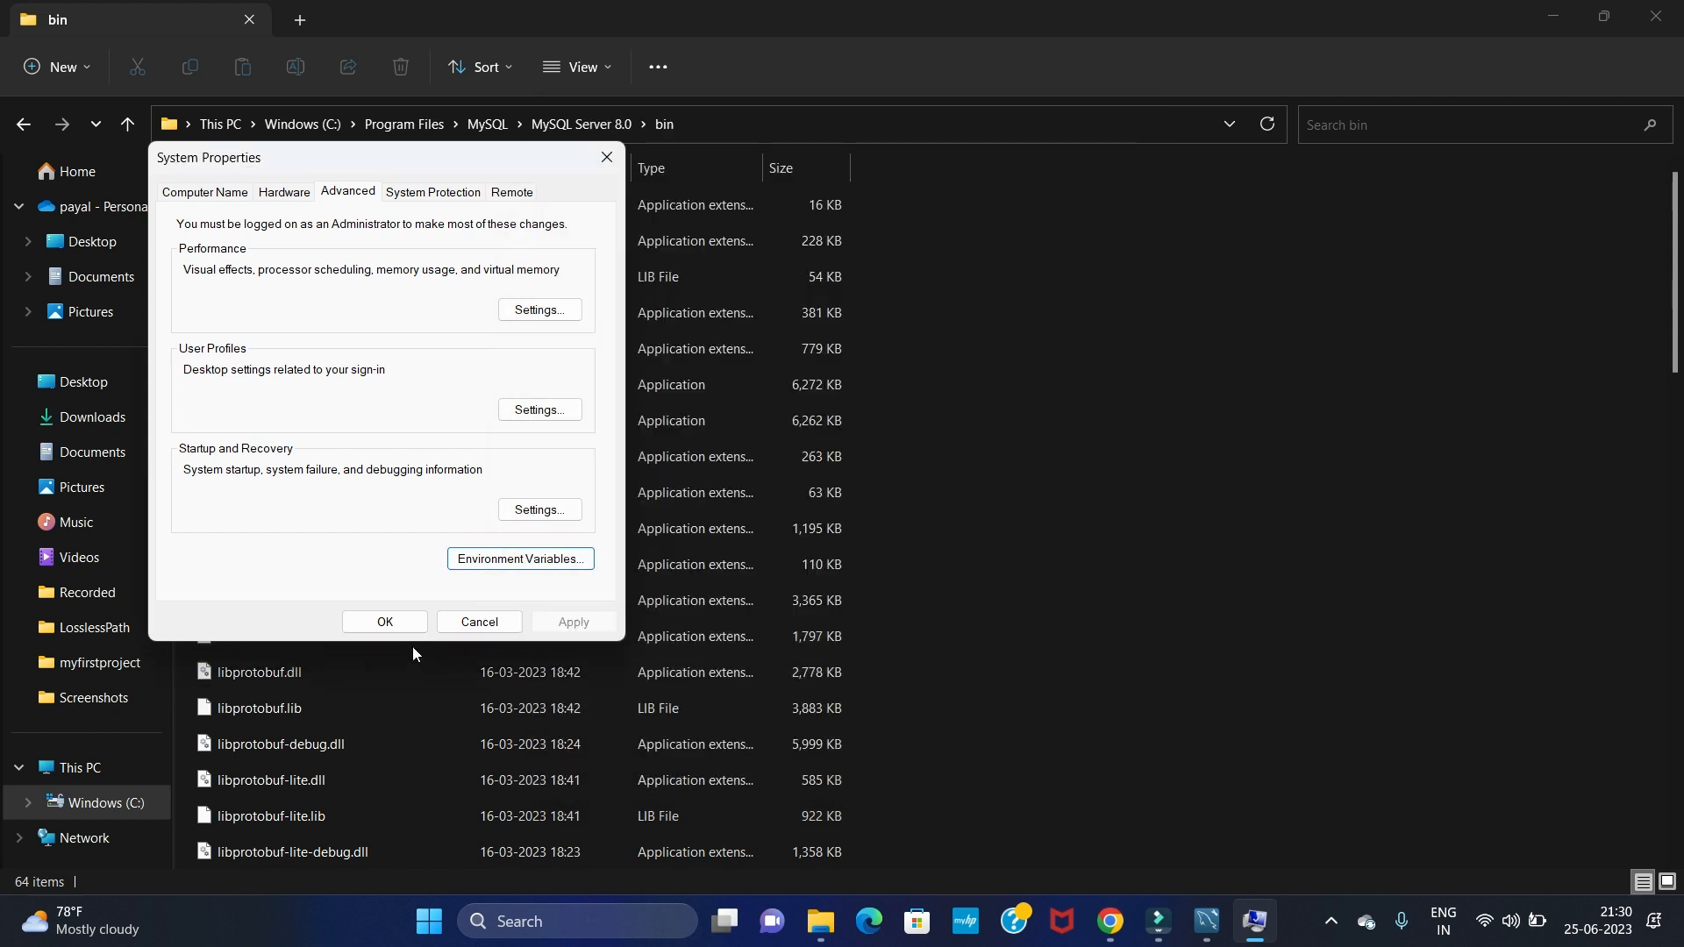
{"action": "left_click", "coordinate": [410, 618]}
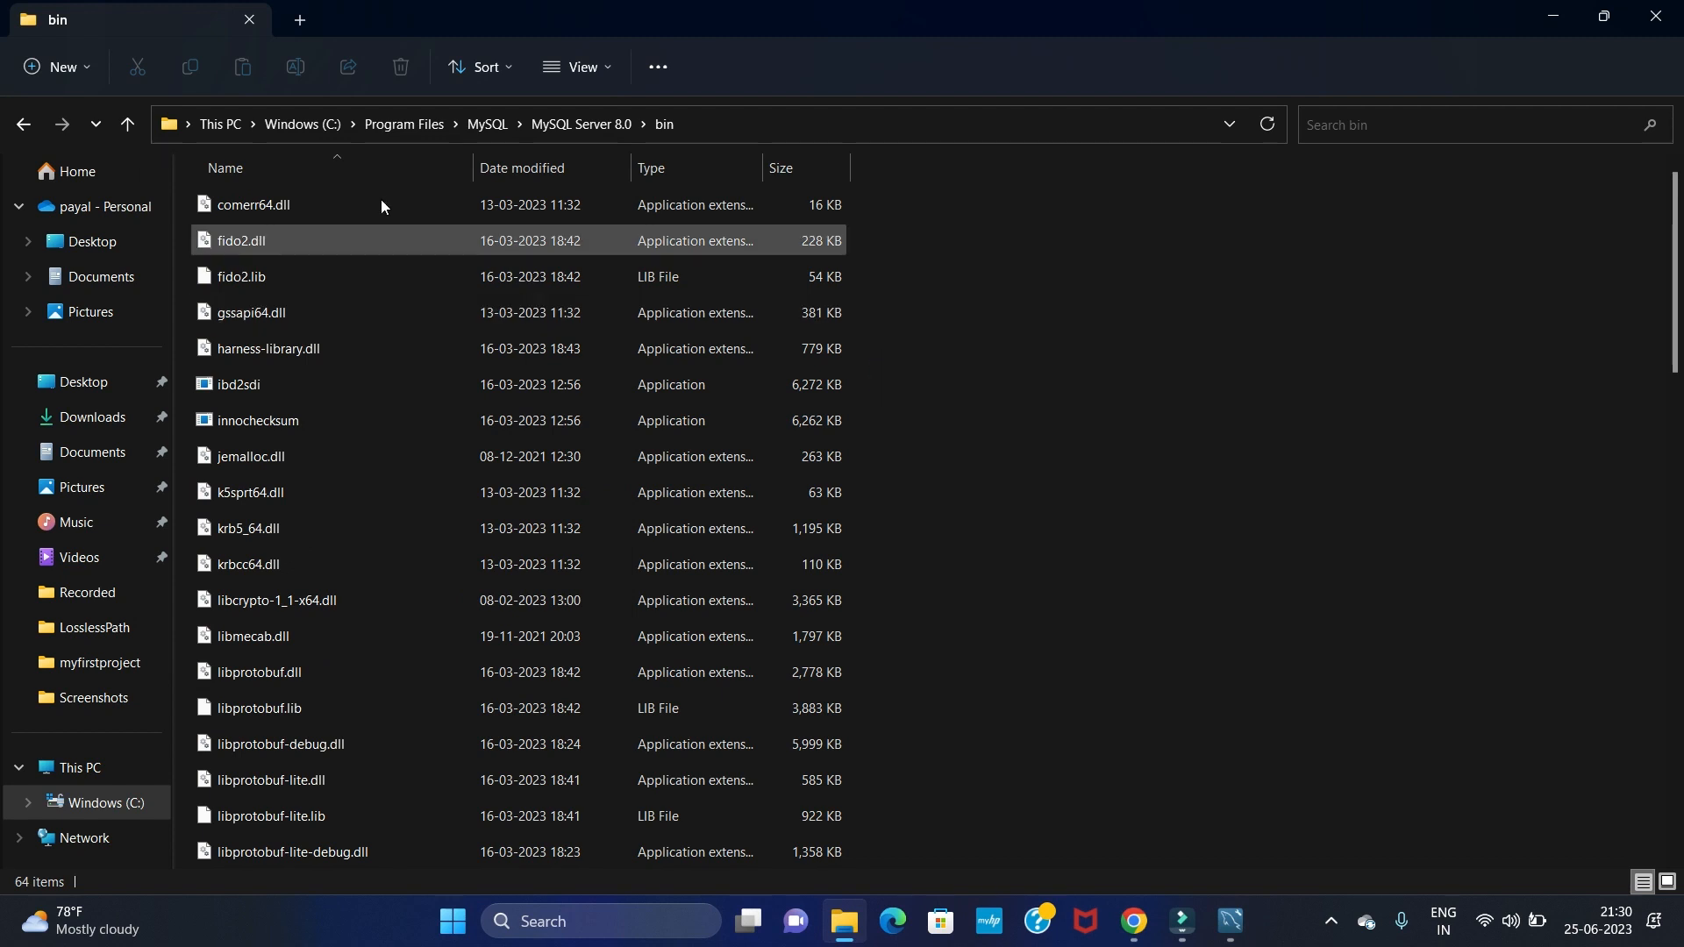
Step: Review the folder route from Program Files through MySQL and MySQL Server 8.0 to bin, including its full path, and close File Explorer
{"action": "left_click", "coordinate": [403, 125]}
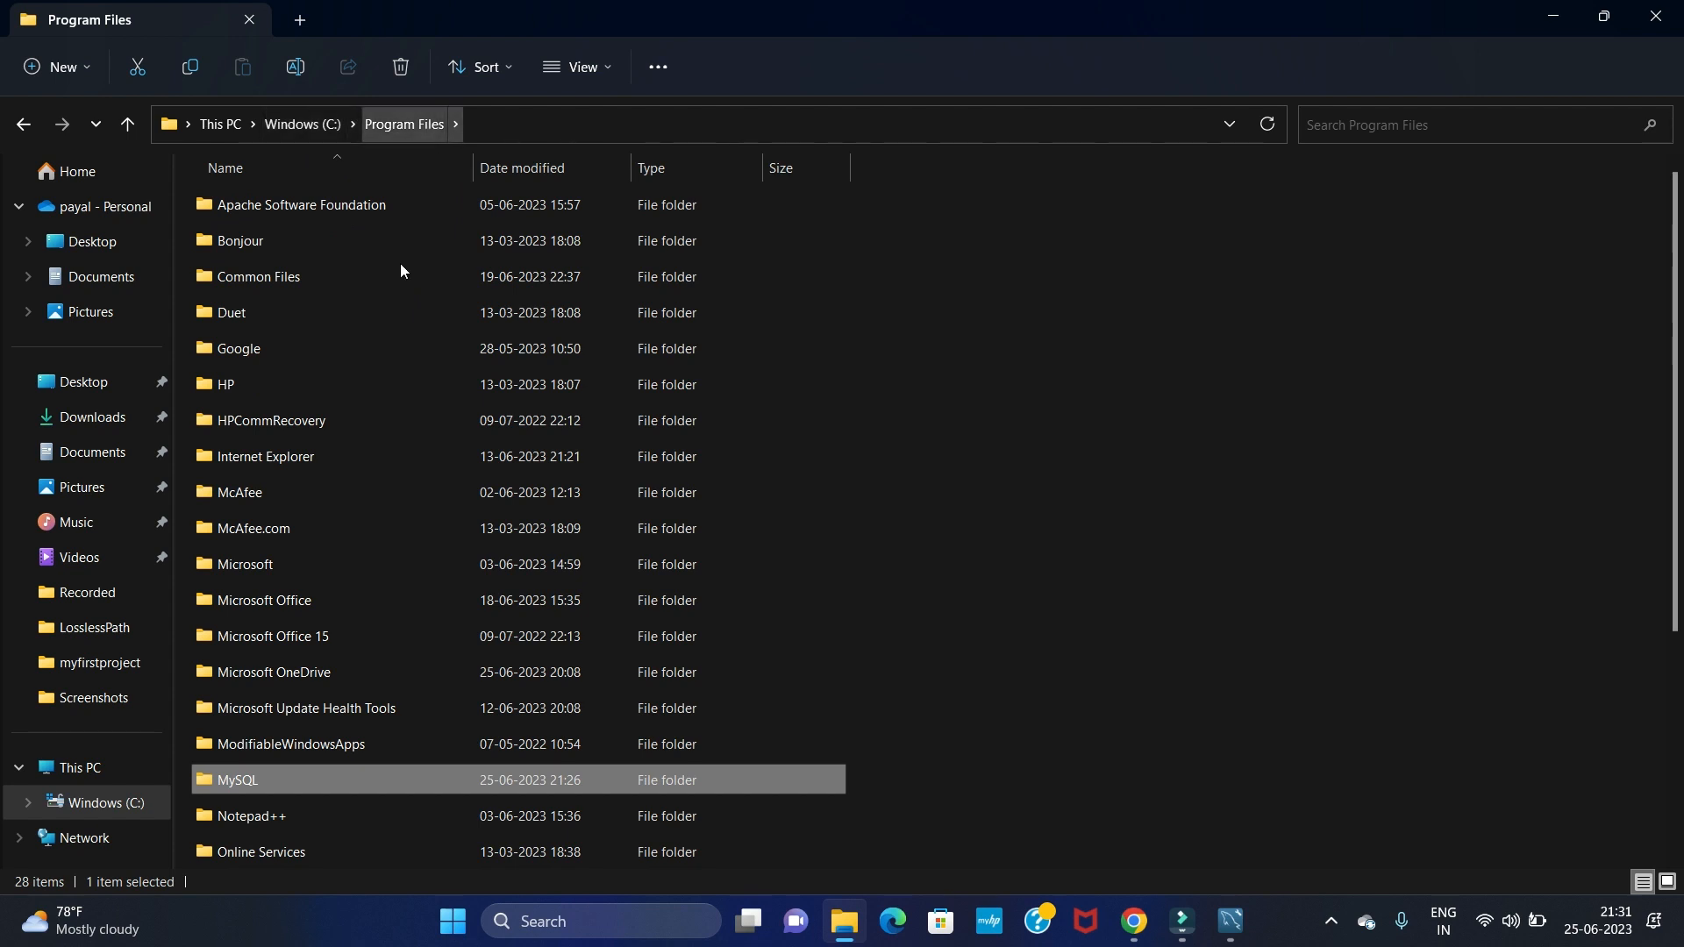
{"action": "double_click", "coordinate": [328, 779]}
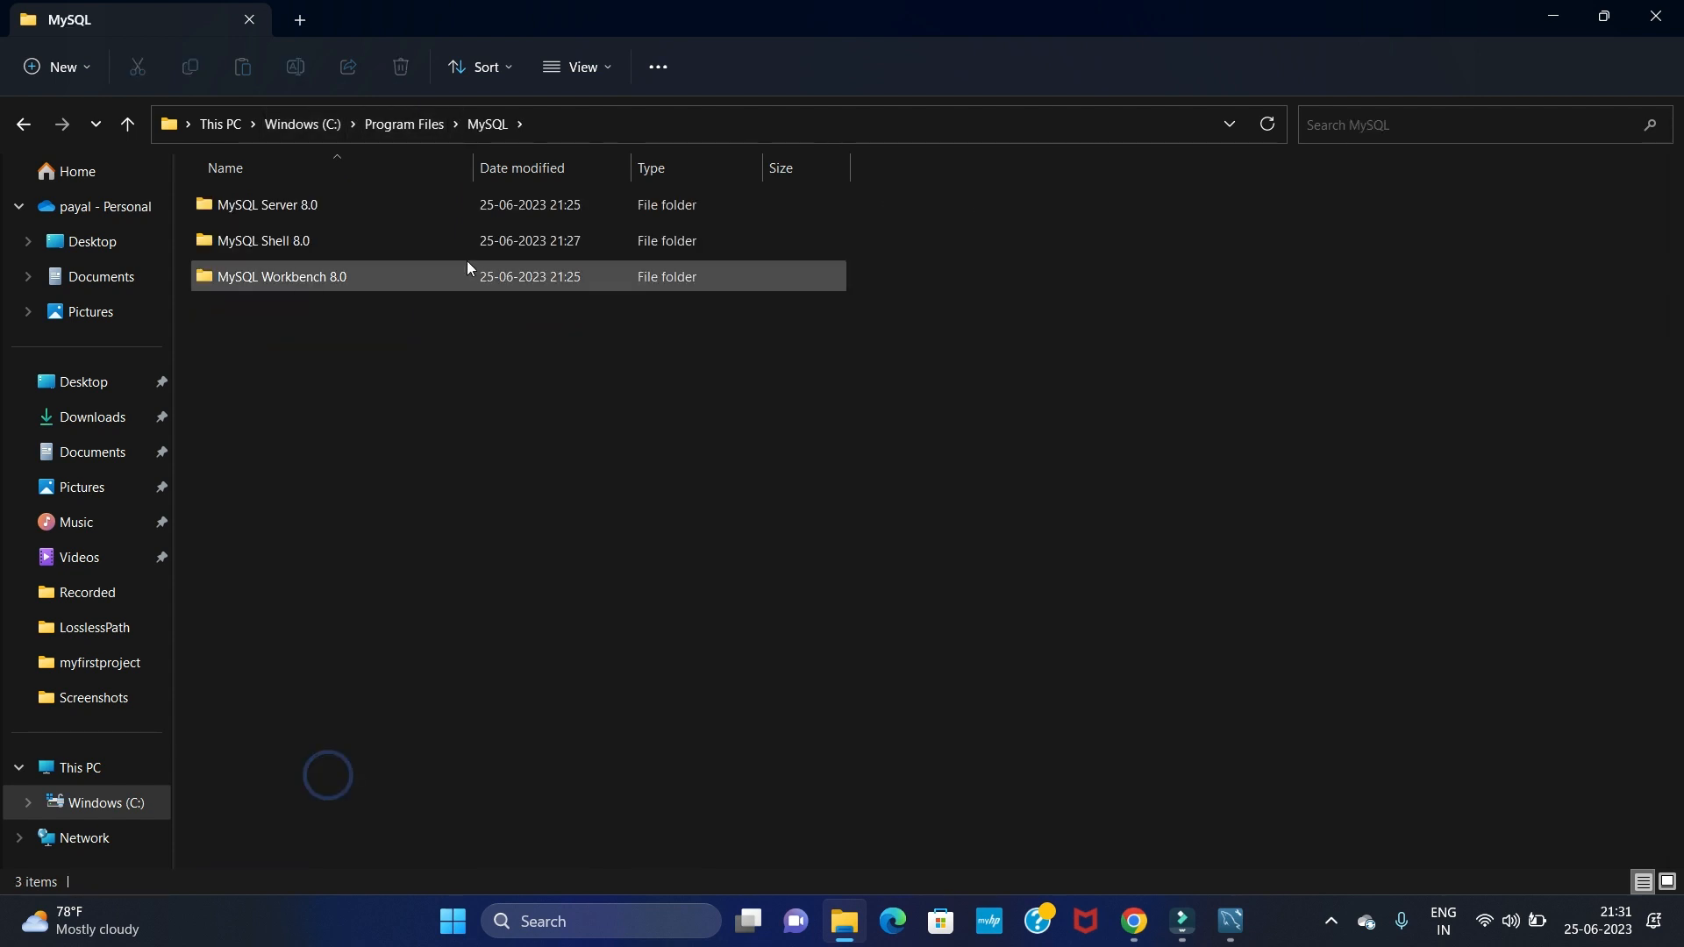
{"action": "double_click", "coordinate": [344, 209]}
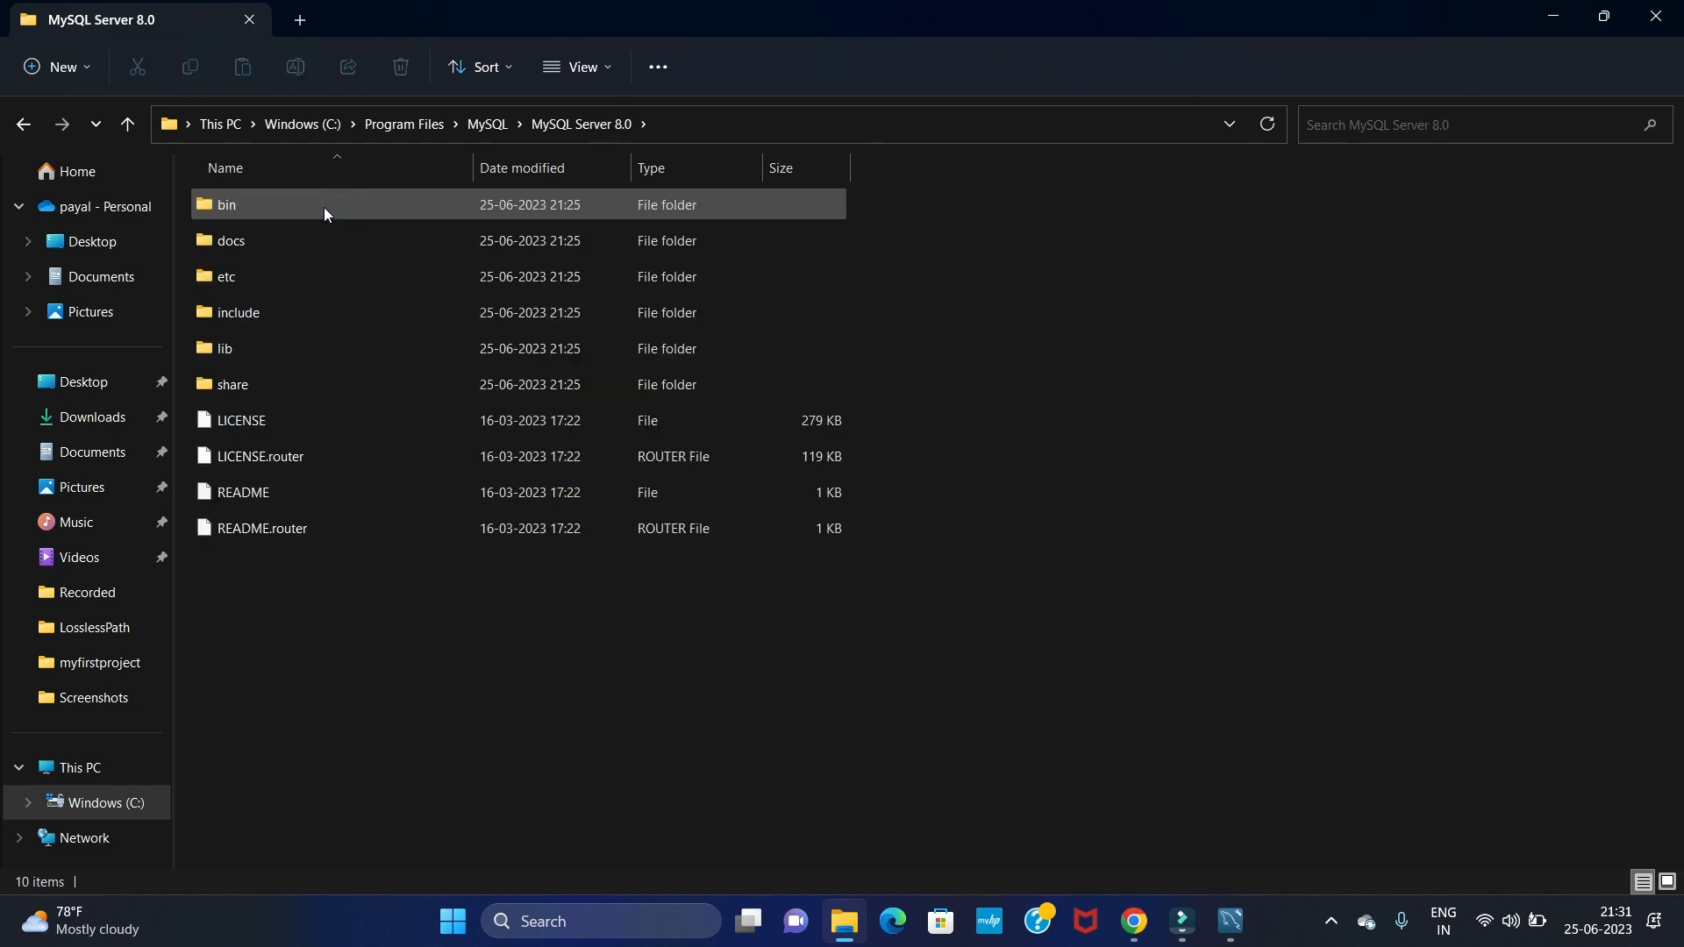
{"action": "double_click", "coordinate": [324, 207]}
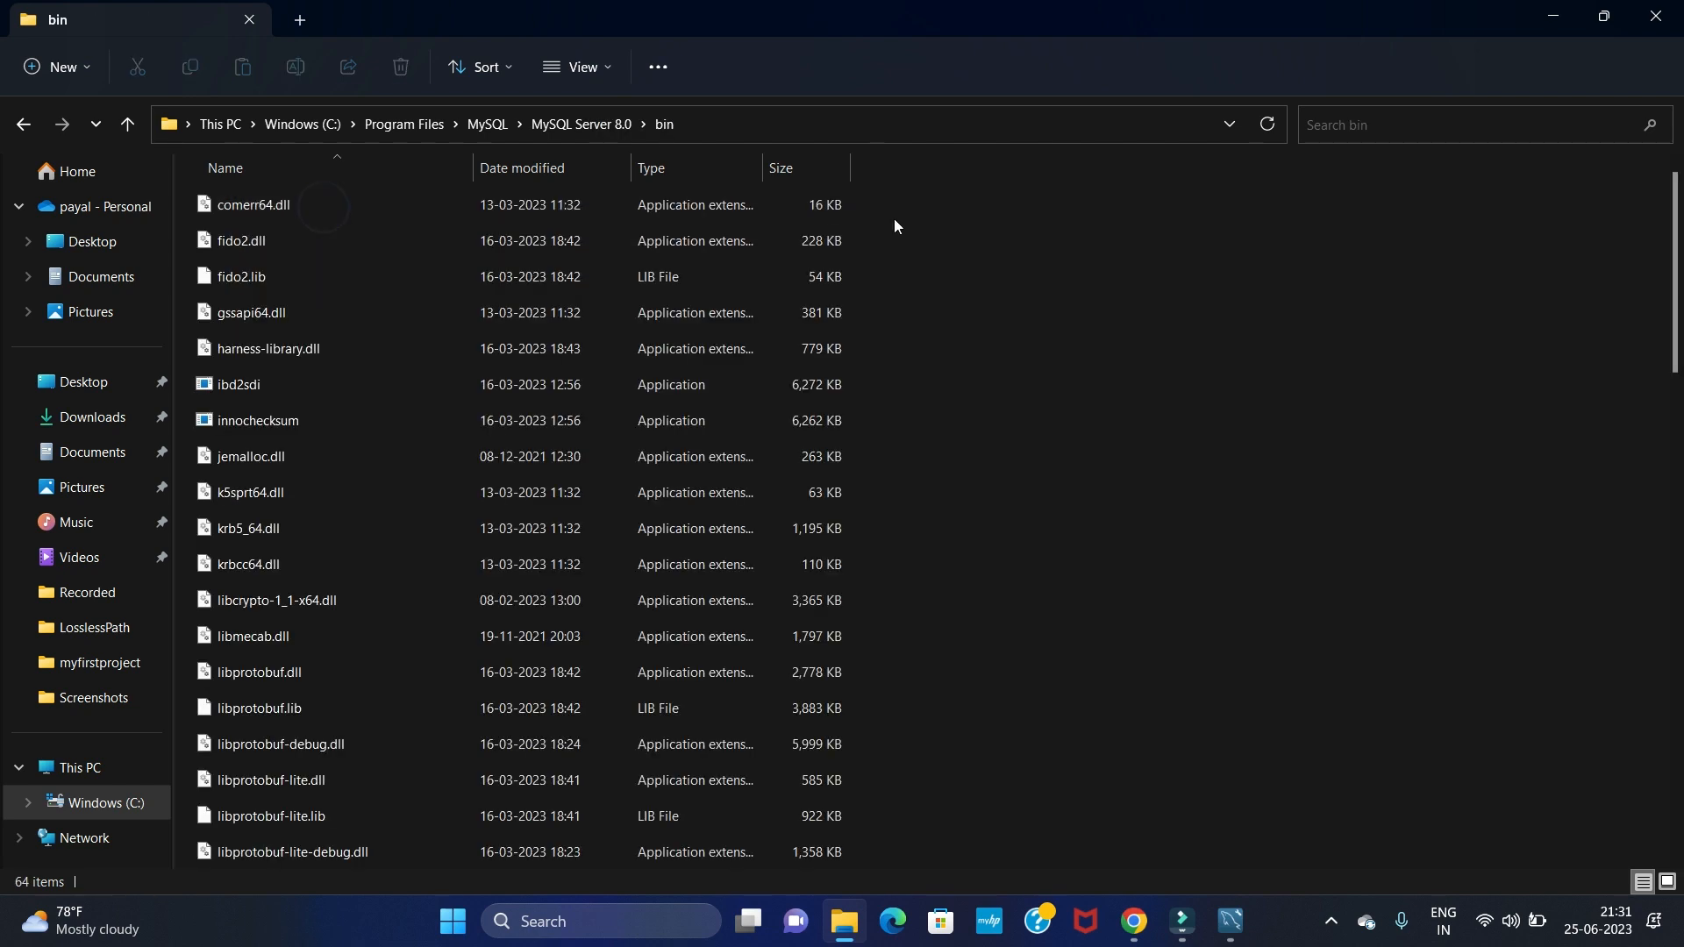
{"action": "left_click", "coordinate": [893, 128]}
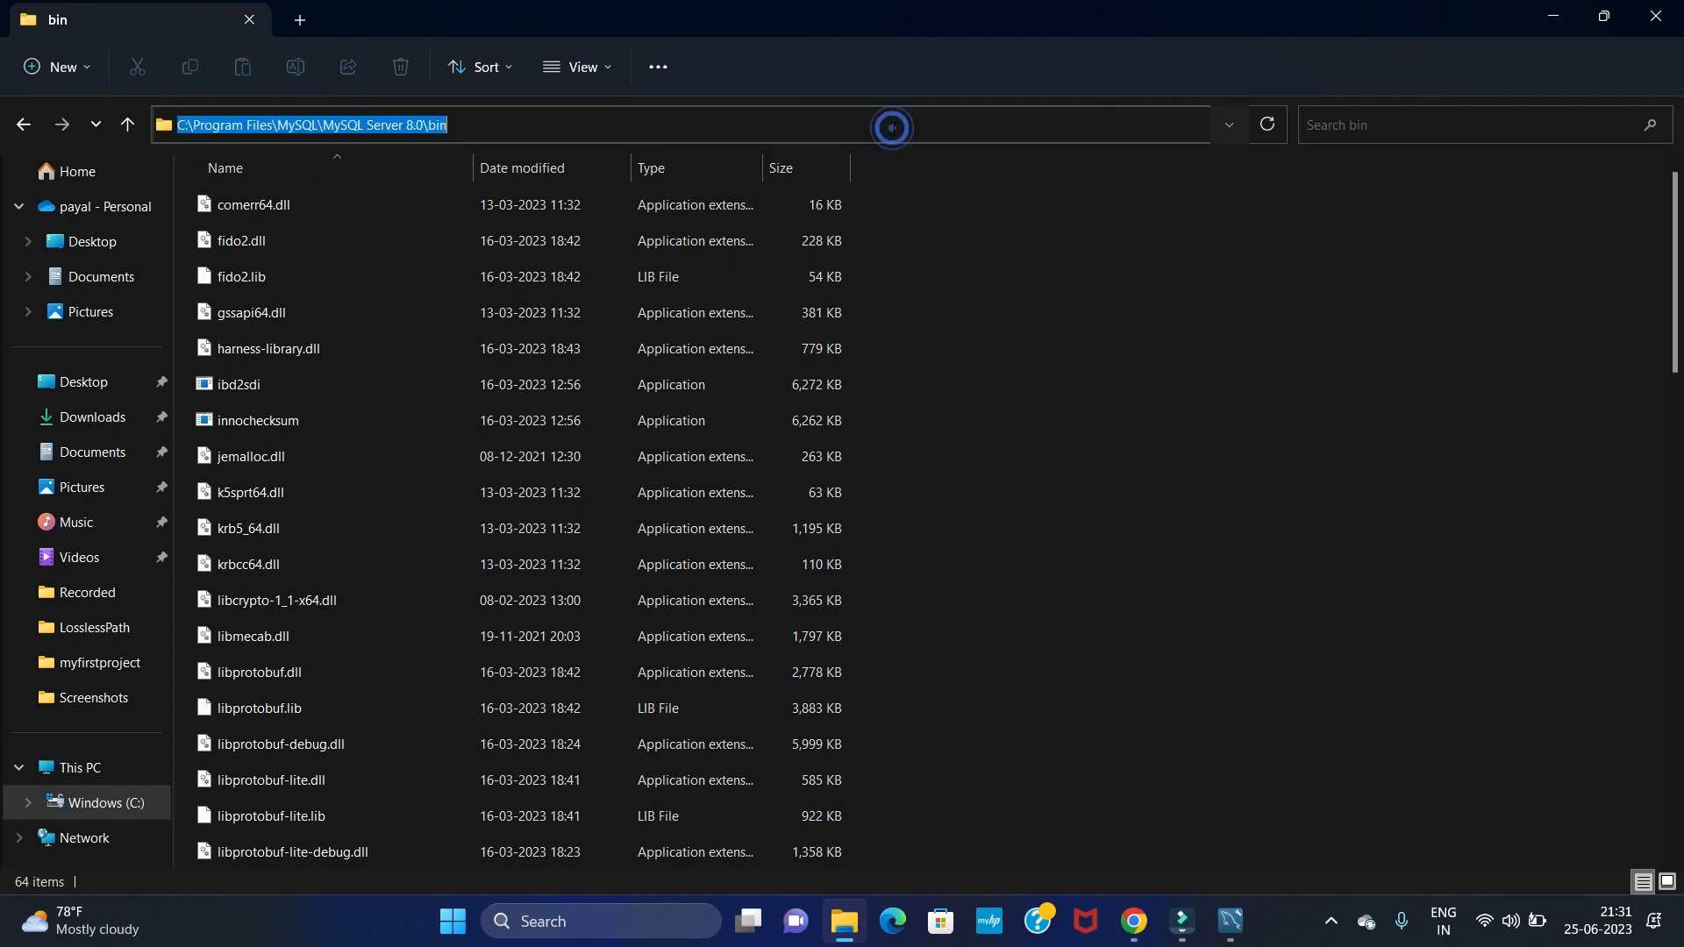
{"action": "left_click", "coordinate": [1141, 423]}
{"action": "left_click", "coordinate": [1657, 10]}
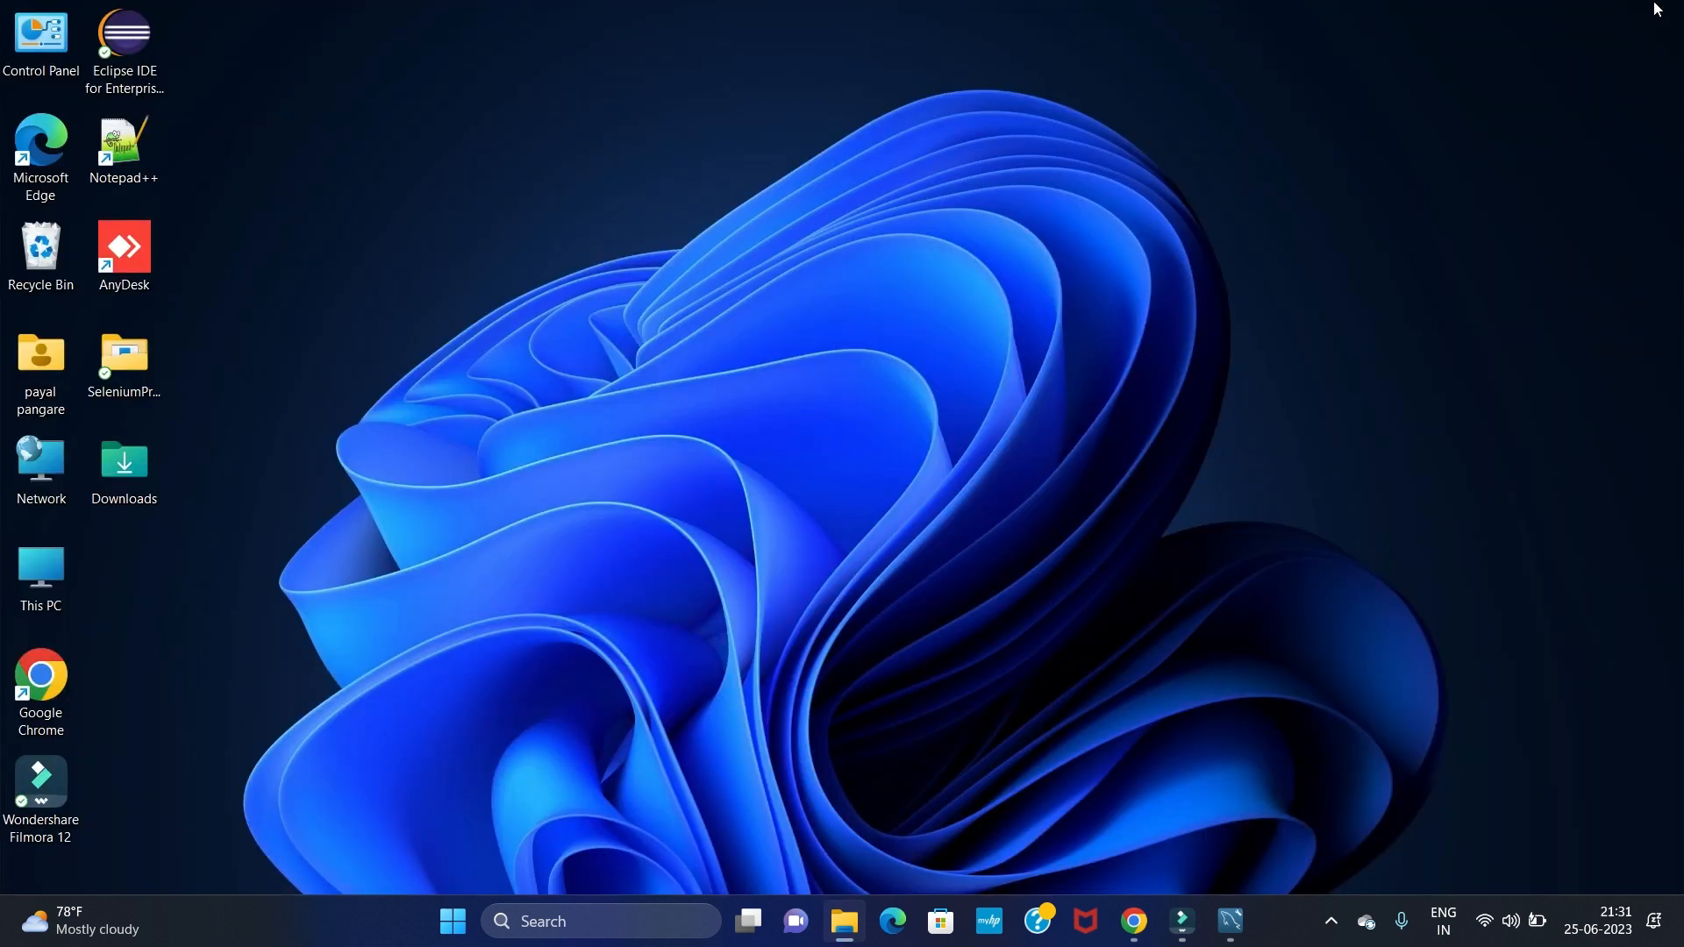
Step: Switch to Command Prompt, check the installed MySQL version with mysql --version, and highlight the version output
{"action": "left_click", "coordinate": [517, 921]}
{"action": "type", "text": "cmd"}
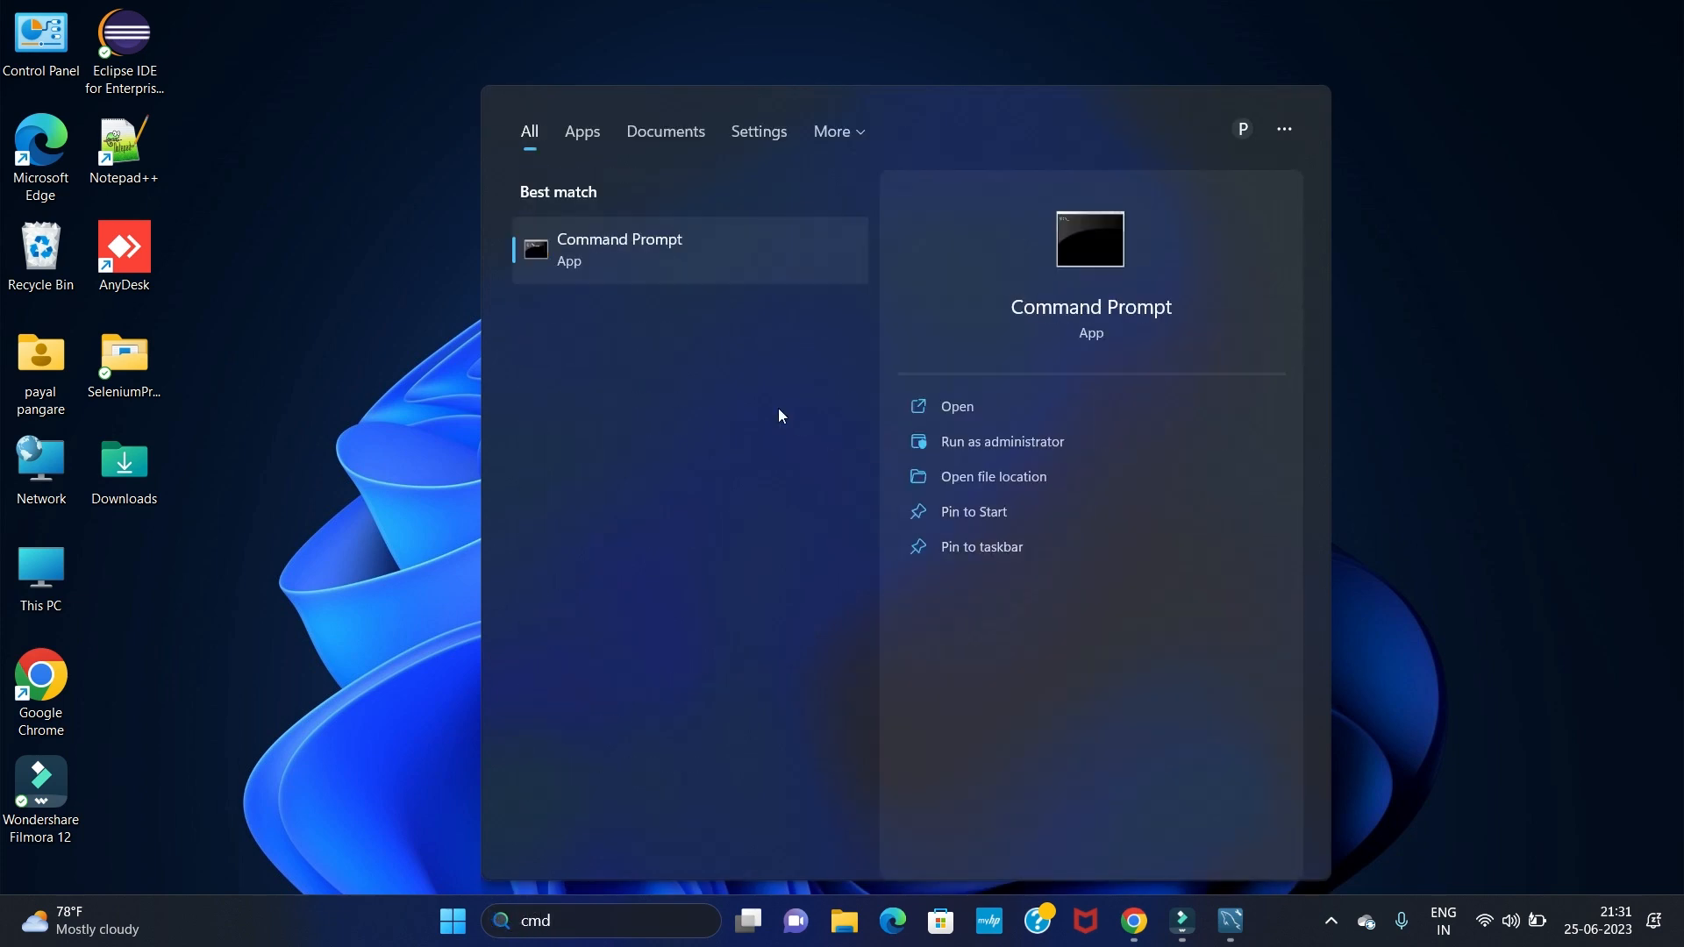
{"action": "left_click", "coordinate": [627, 252]}
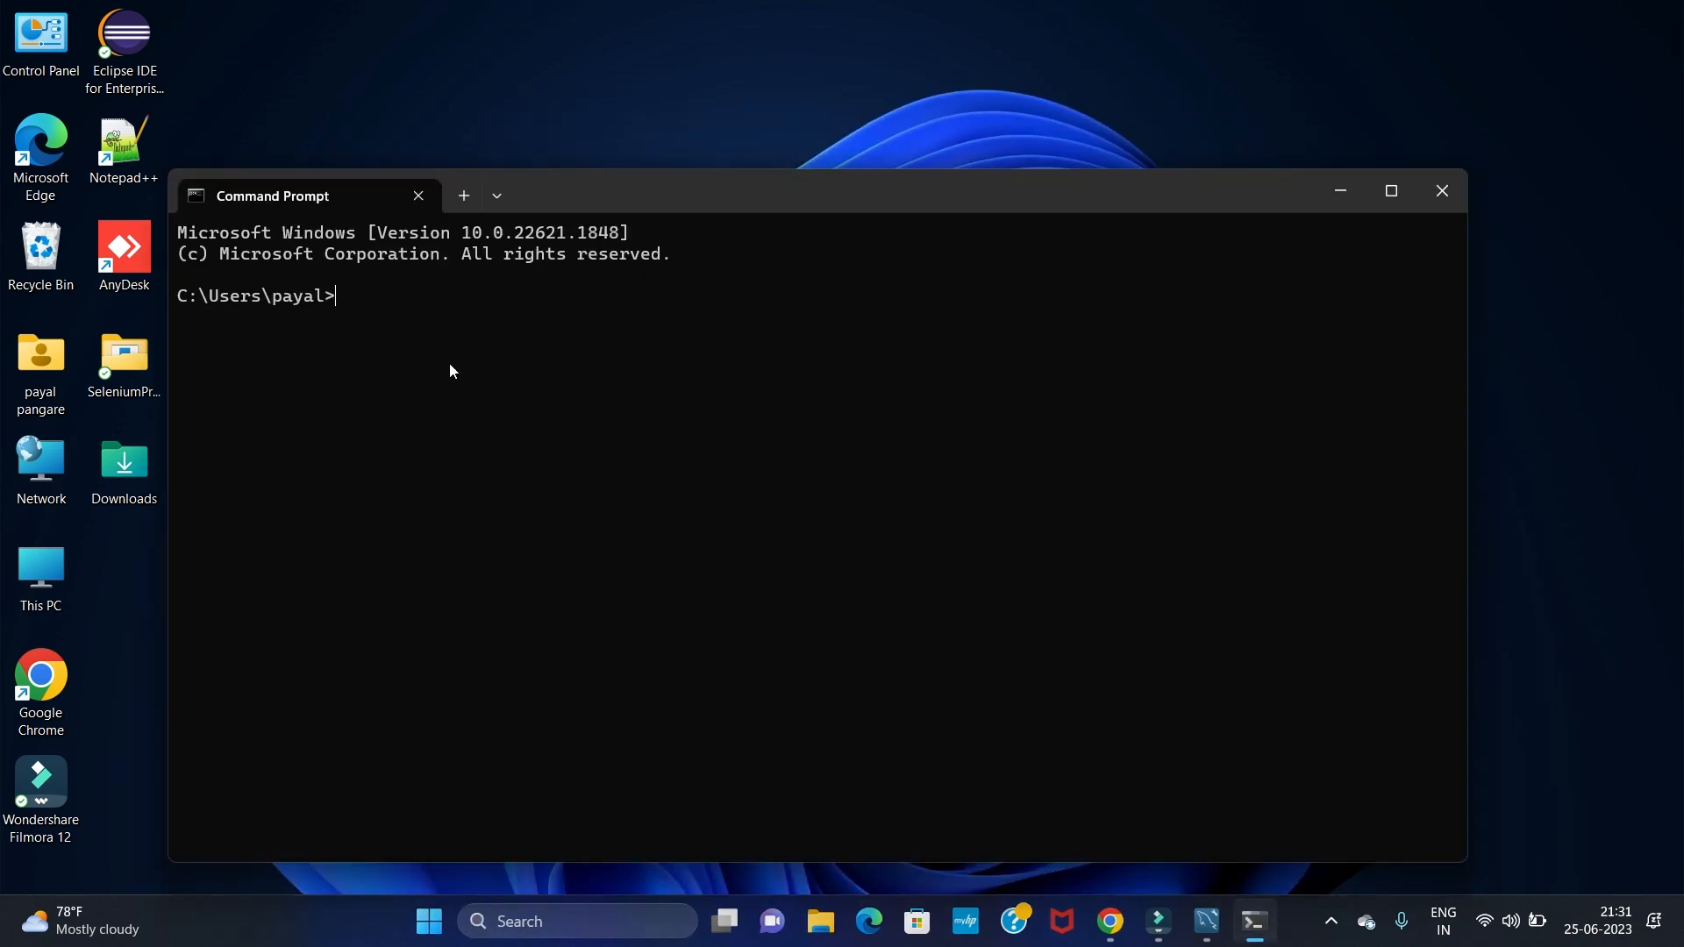
{"action": "type", "text": "mysql --version"}
{"action": "key", "text": "Return"}
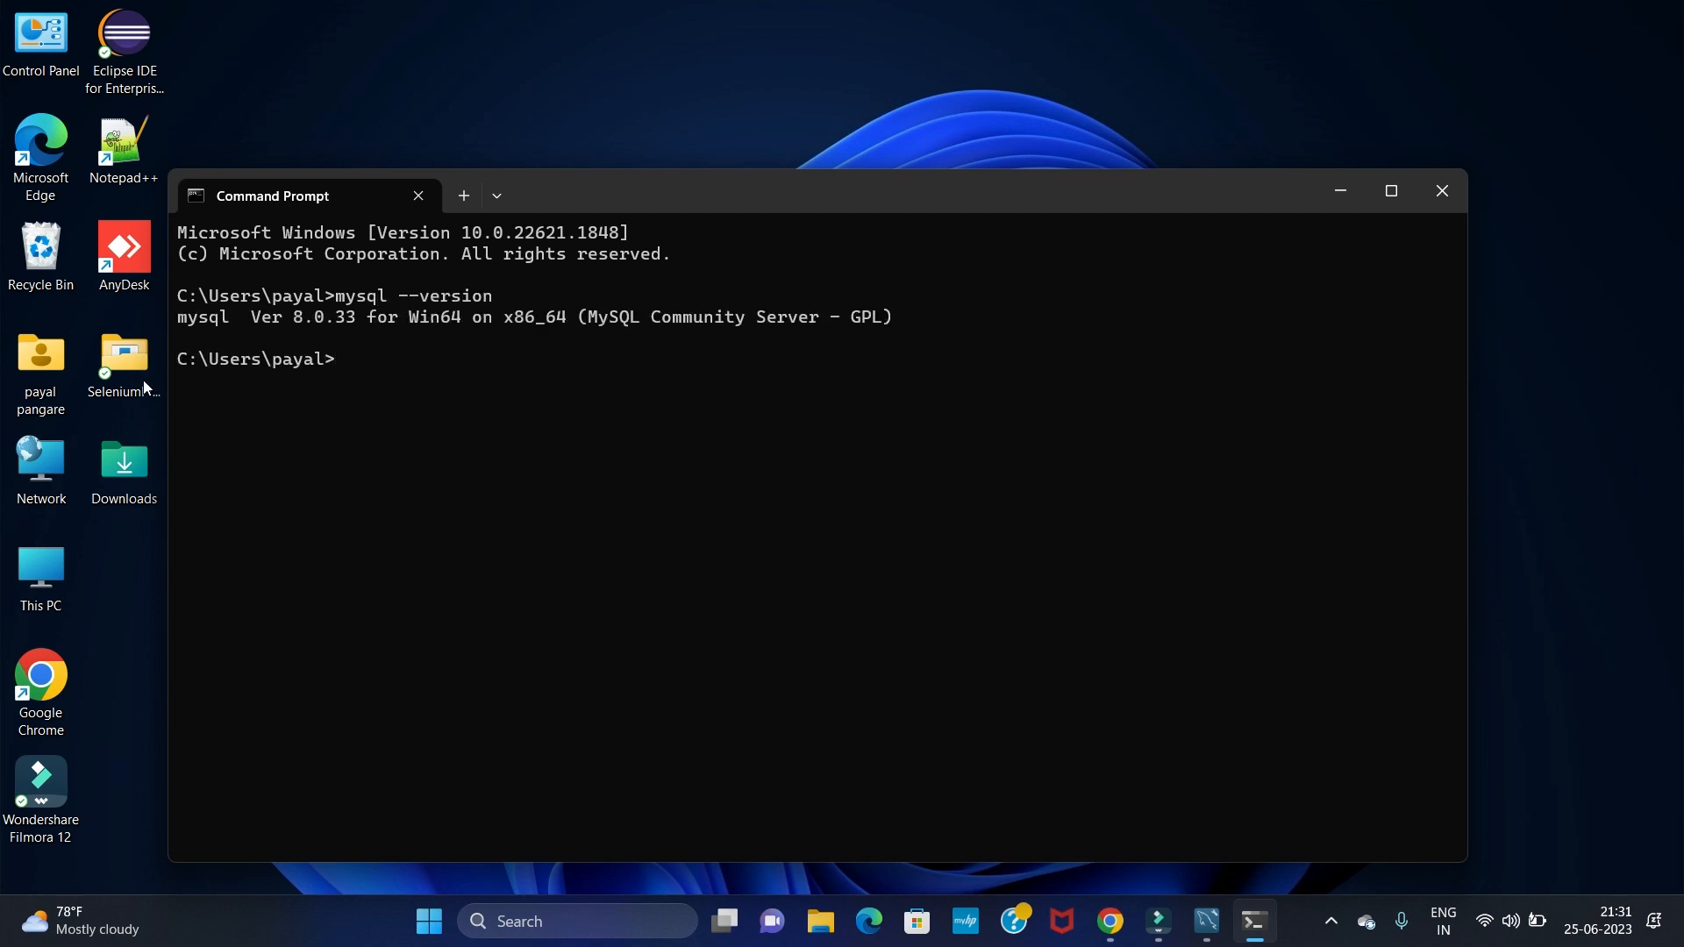
{"action": "left_click_drag", "start_coordinate": [178, 327], "coordinate": [630, 324]}
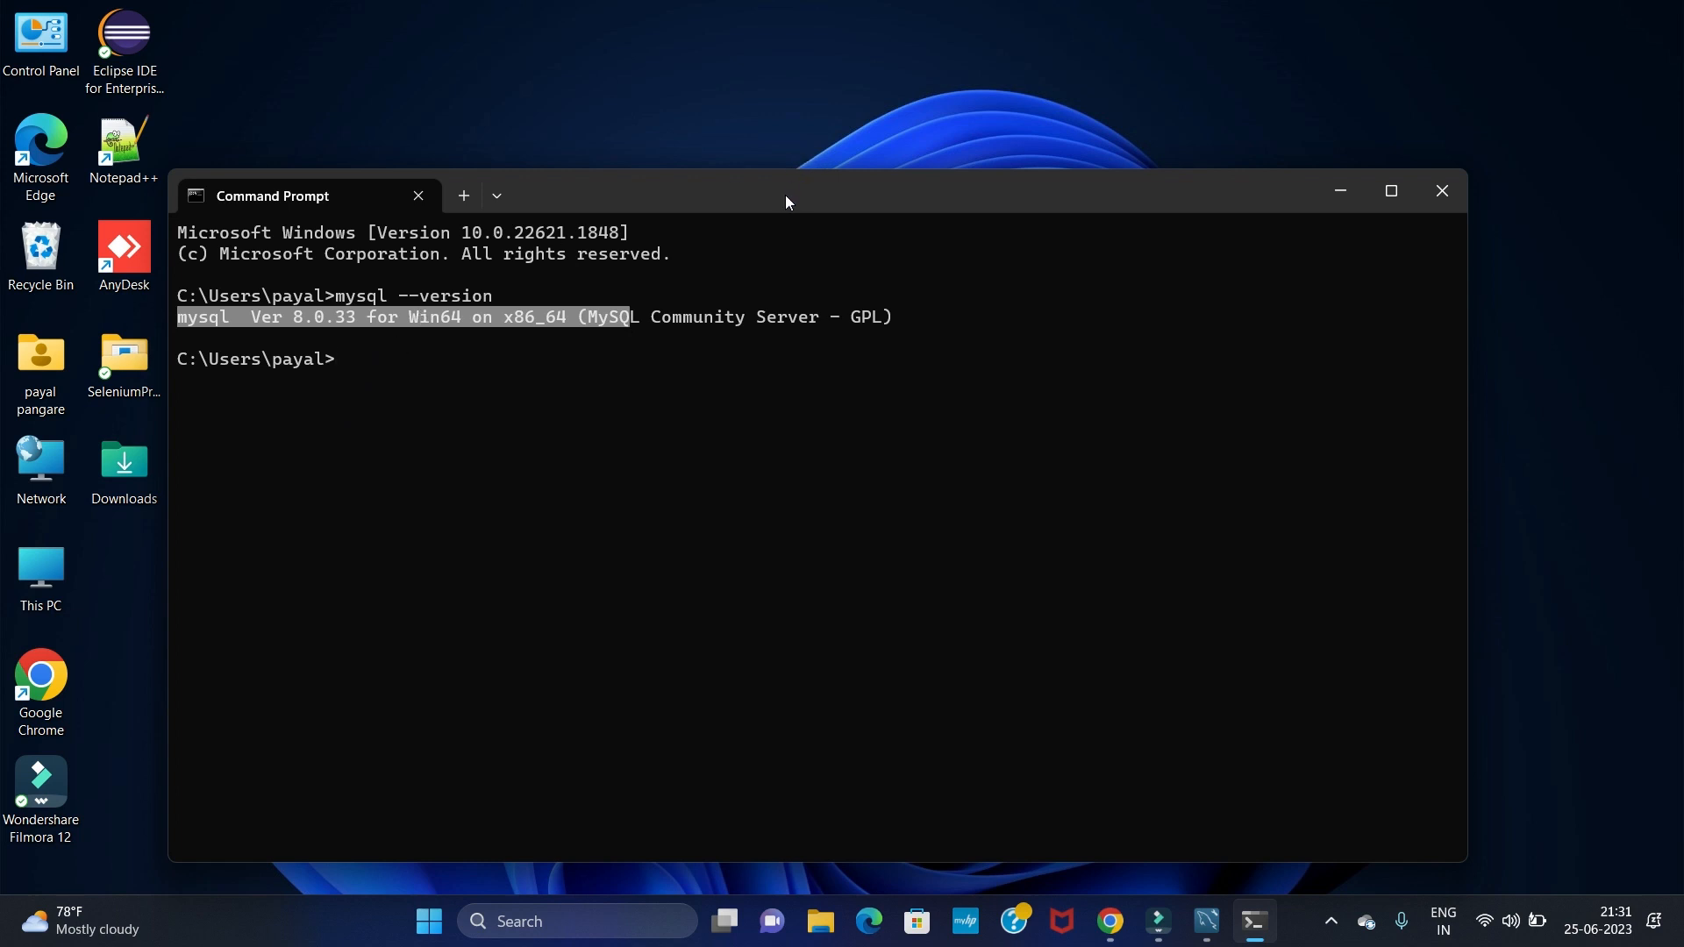
{"action": "left_click_drag", "start_coordinate": [786, 196], "coordinate": [800, 122]}
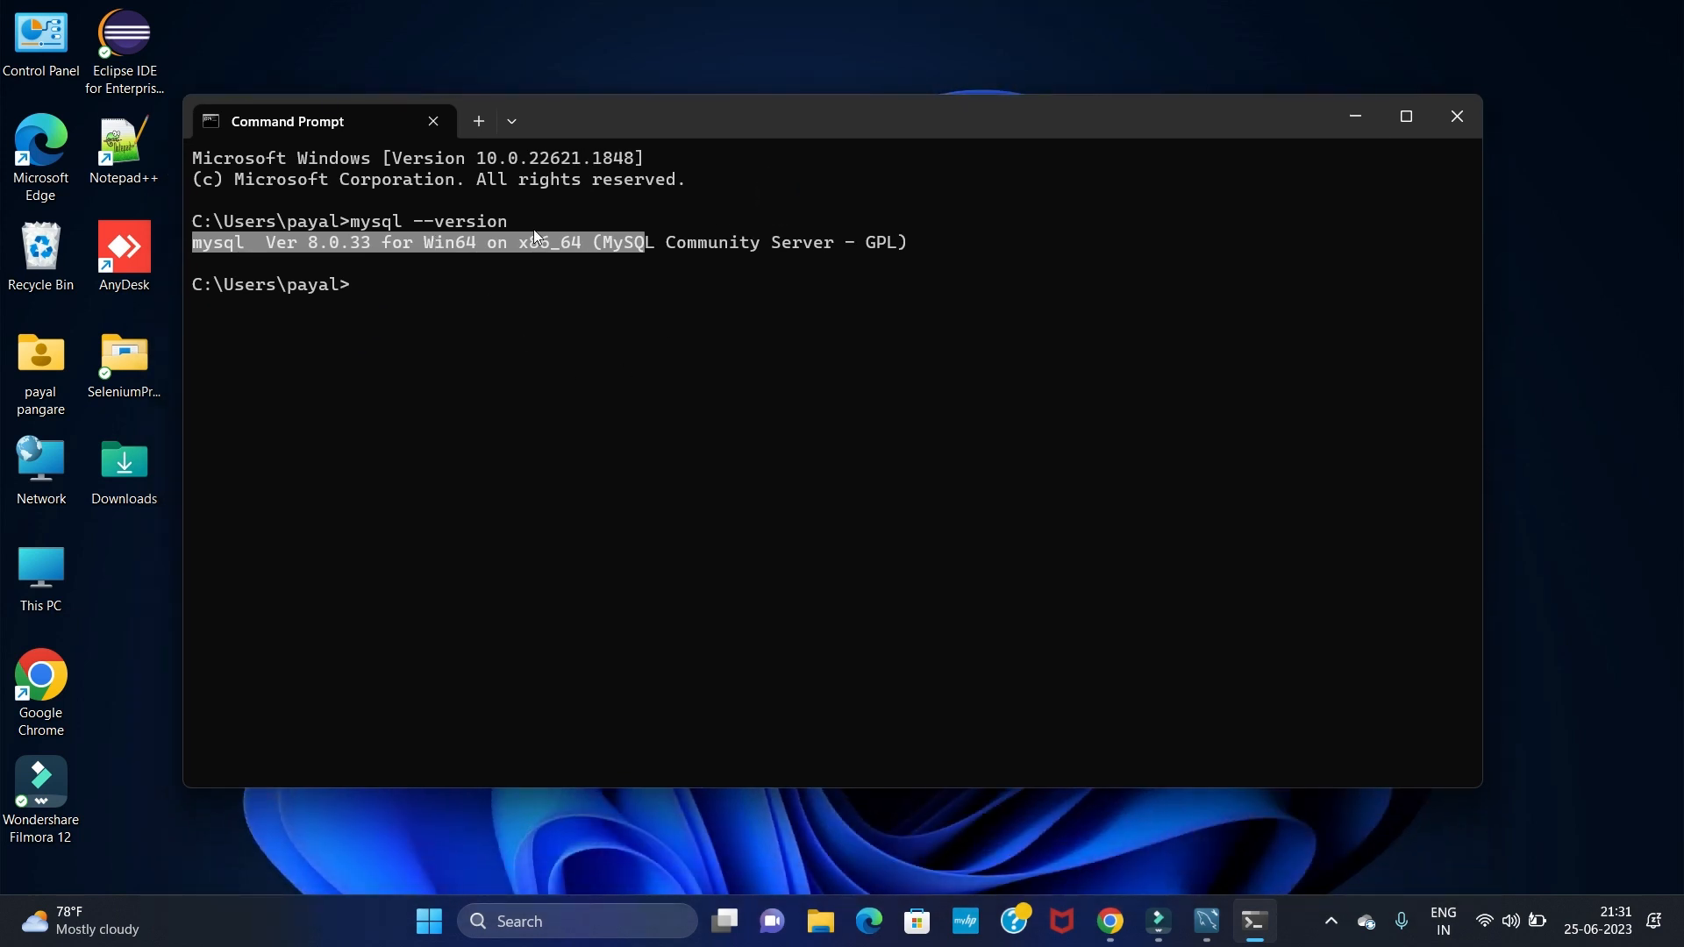